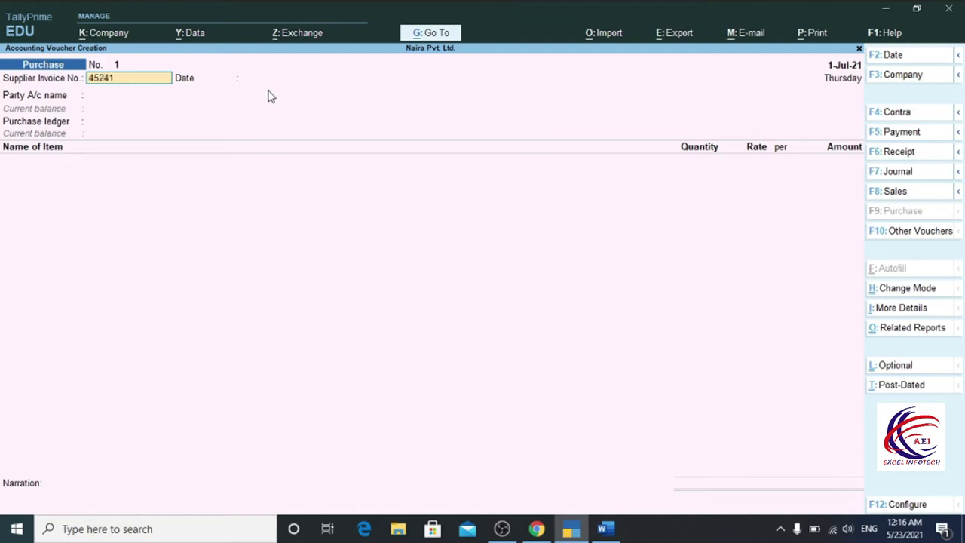
# - Accept the supplier invoice number with 1-Jul-21 as its date, and start a new ledger for the voucher's party account
pyautogui.press('Return')
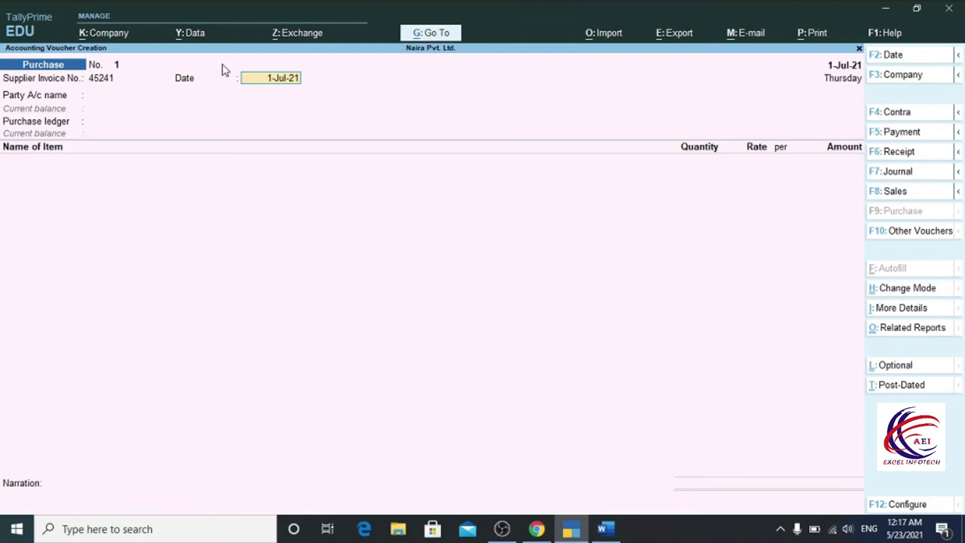
pyautogui.press('Return')
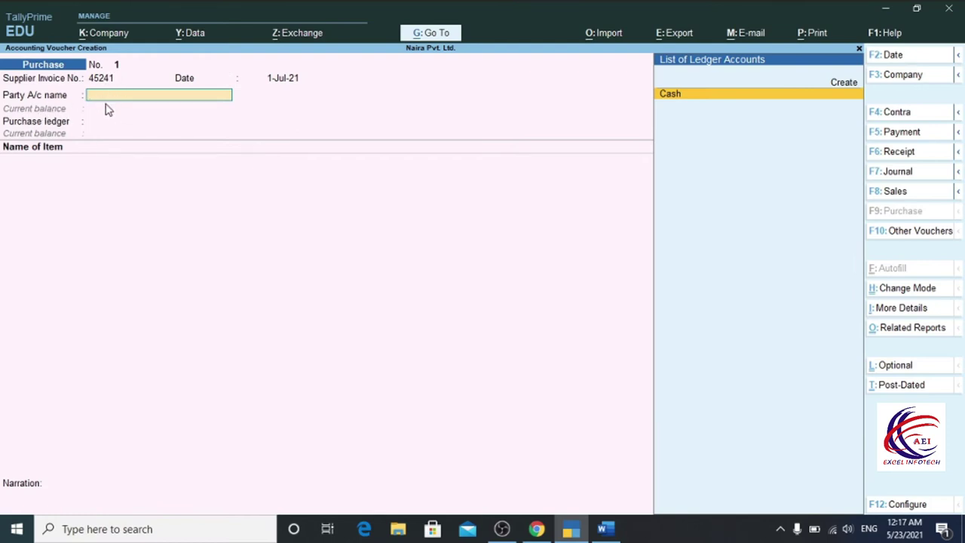
pyautogui.hotkey('alt', 'c')
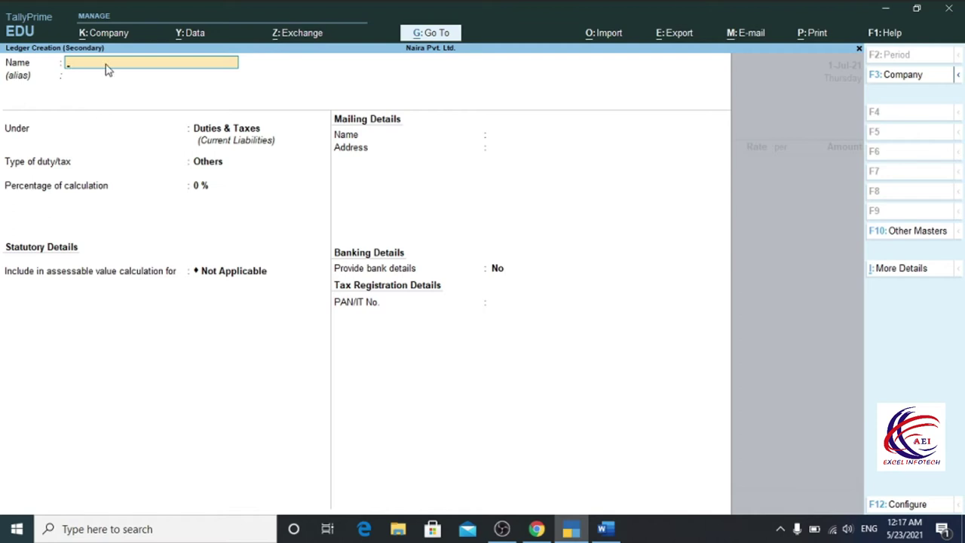
# - Copy the party name Aditya Pvt. Ltd from the Purchase Entry table in the Word document and enter it as the new ledger's name in TallyPrime
pyautogui.click(603, 529)
pyautogui.scroll(5, 319, 270)
pyautogui.scroll(3, 317, 271)
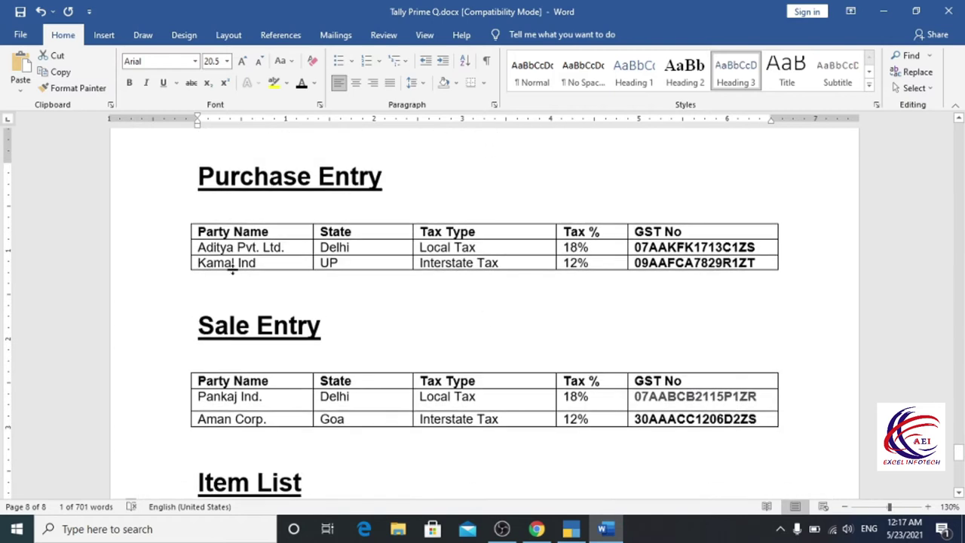
pyautogui.moveTo(198, 248); pyautogui.dragTo(287, 249)
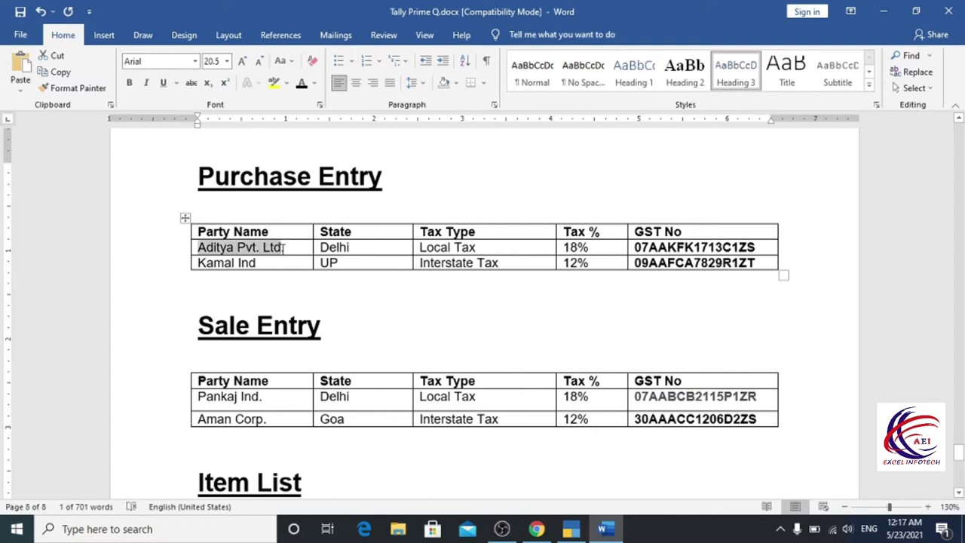
pyautogui.hotkey('ctrl', 'c')
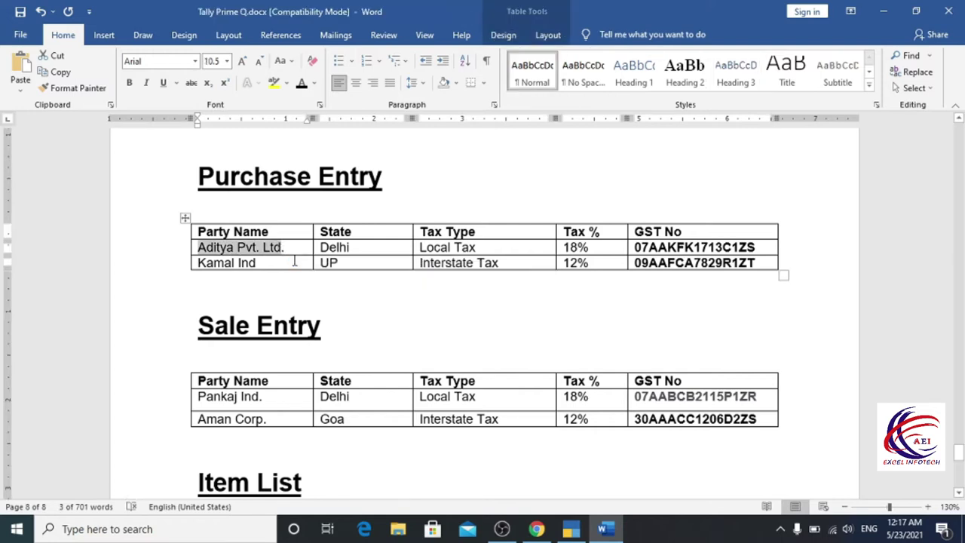
pyautogui.hotkey('alt', 'Tab')
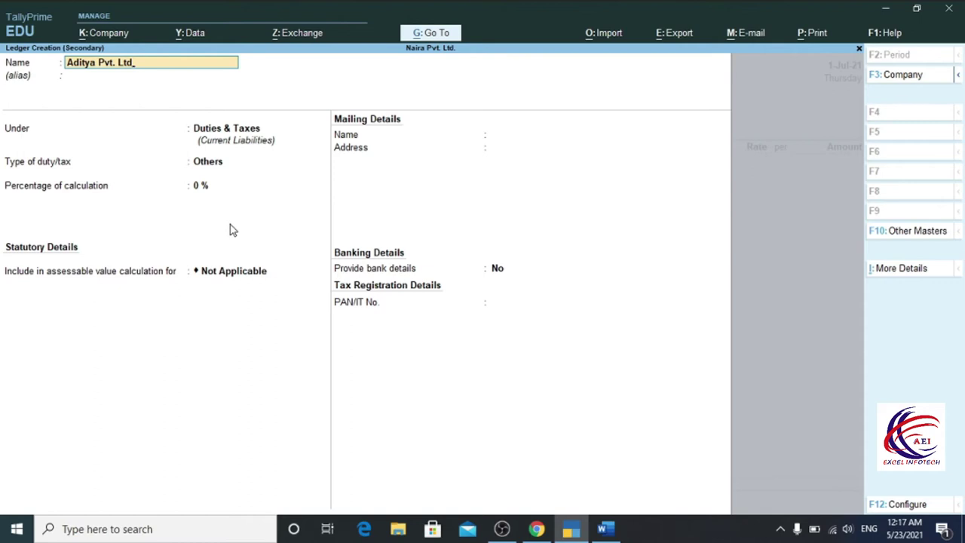
pyautogui.press('Return')
pyautogui.press('Return')
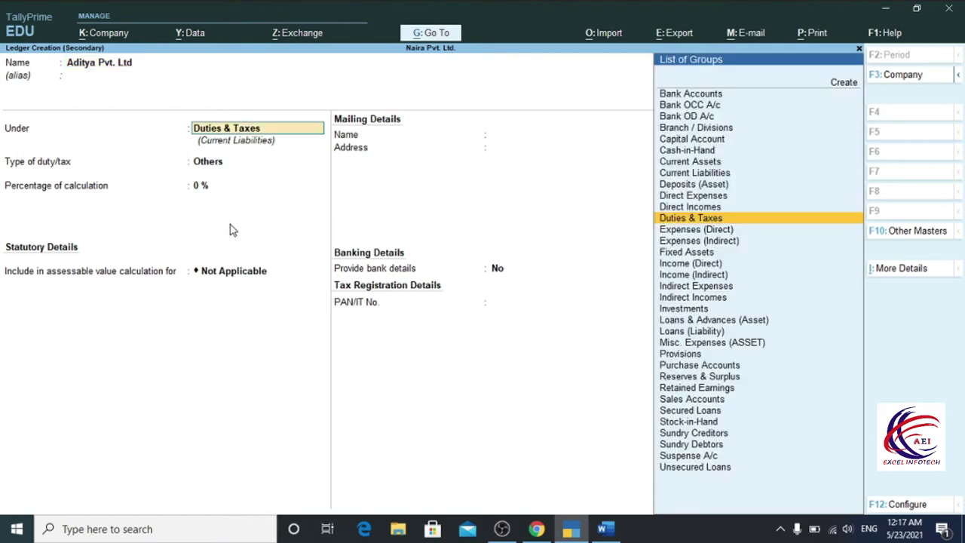
# - Place the Aditya Pvt. Ltd ledger under the Sundry Creditors group
pyautogui.write('S')
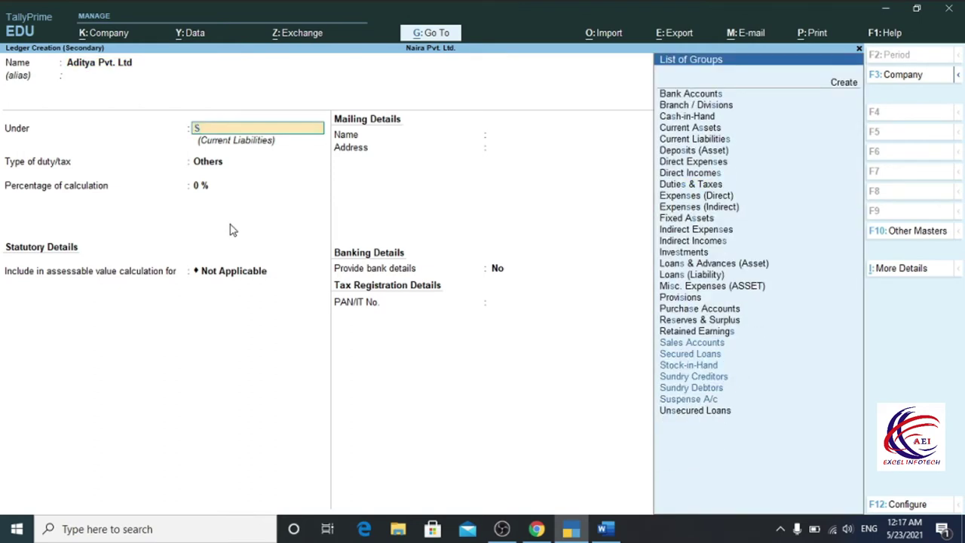
pyautogui.press('Down')
pyautogui.press('Down')
pyautogui.press('Down')
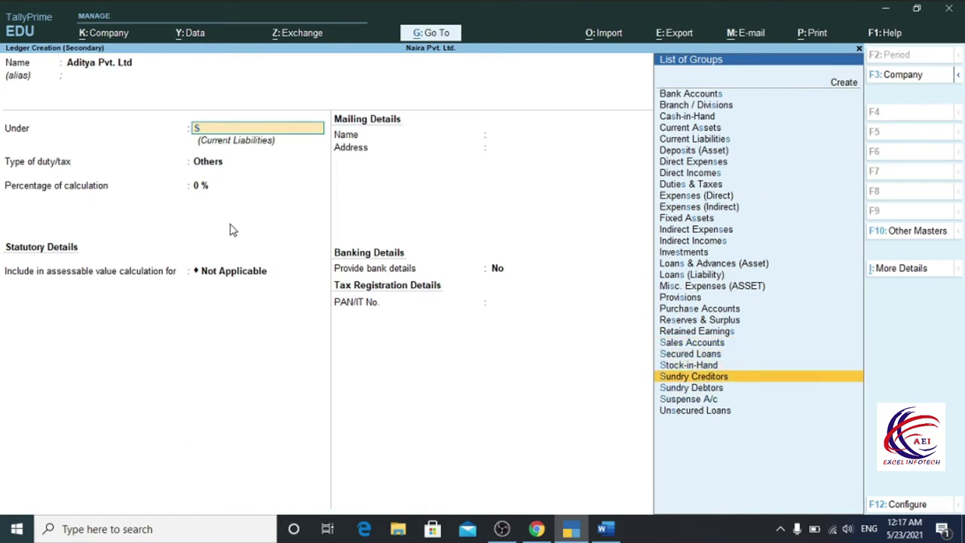
pyautogui.press('Return')
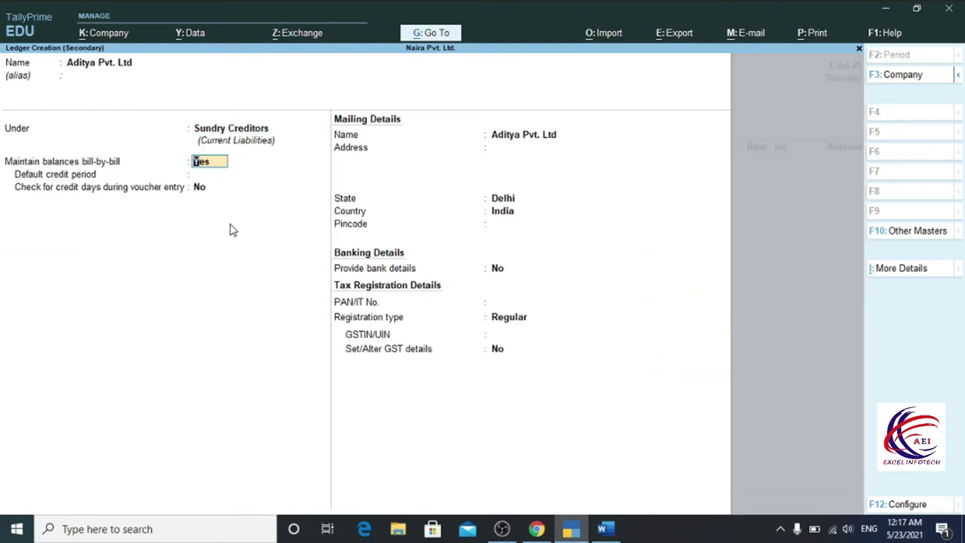
# - Accept the party ledger's default bill-by-bill, mailing and banking details, and keep Regular as the registration type
pyautogui.press('Return')
pyautogui.press('Return')
pyautogui.press('Return')
pyautogui.press('Return')
pyautogui.press('Return')
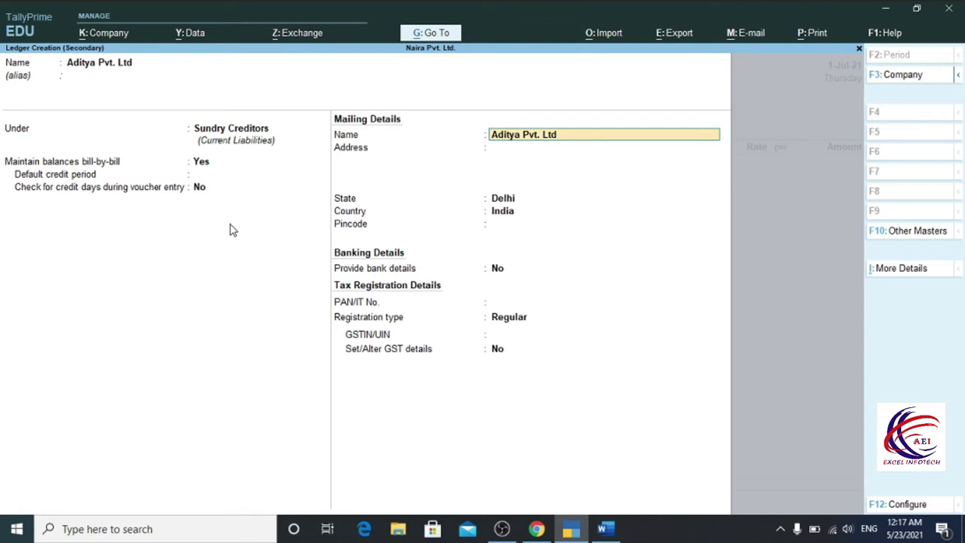
pyautogui.press('Return')
pyautogui.press('Return')
pyautogui.press('Return')
pyautogui.press('Return')
pyautogui.press('Return')
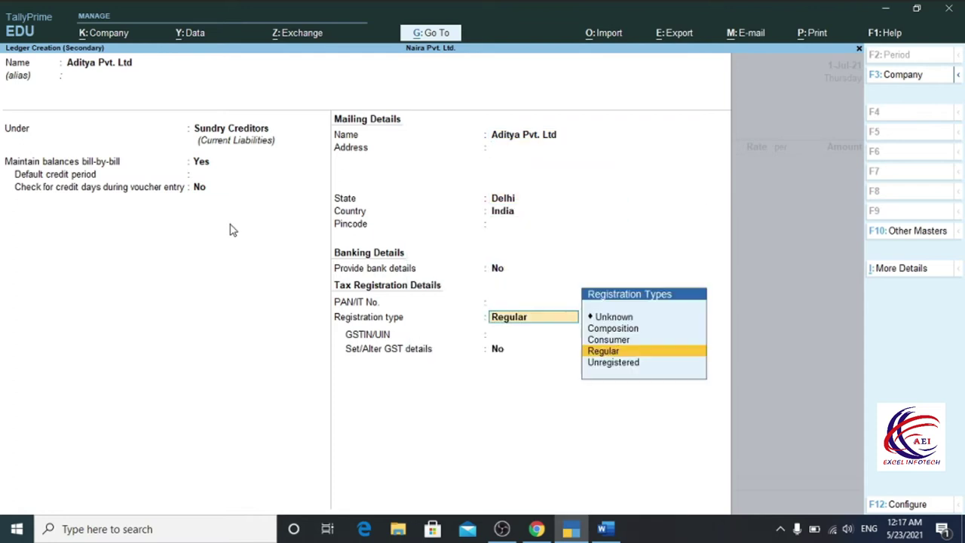
pyautogui.press('Return')
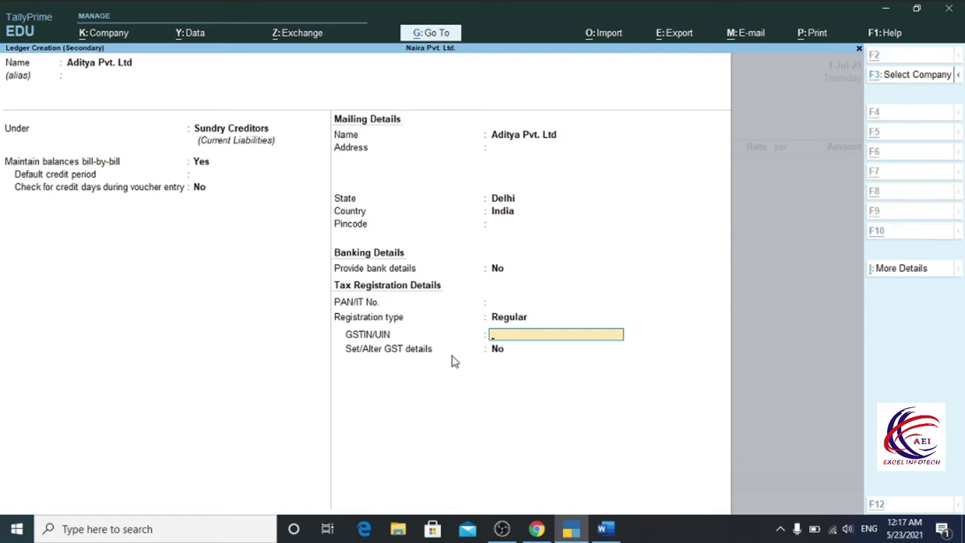
# - Copy Aditya Pvt. Ltd's GST number from the Word table into the ledger's GSTIN/UIN field in TallyPrime and save the ledger
pyautogui.hotkey('alt', 'Tab')
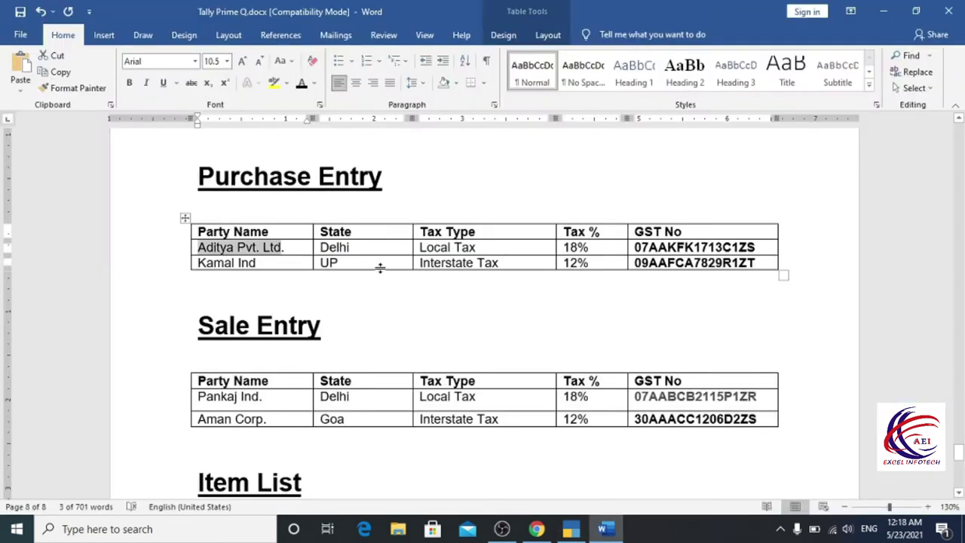
pyautogui.moveTo(760, 248); pyautogui.dragTo(627, 249)
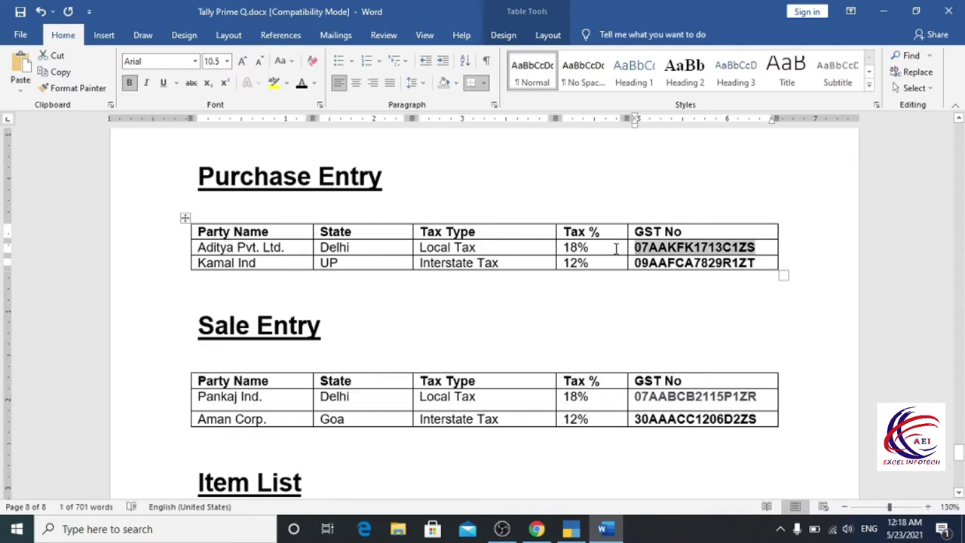
pyautogui.hotkey('alt', 'Tab')
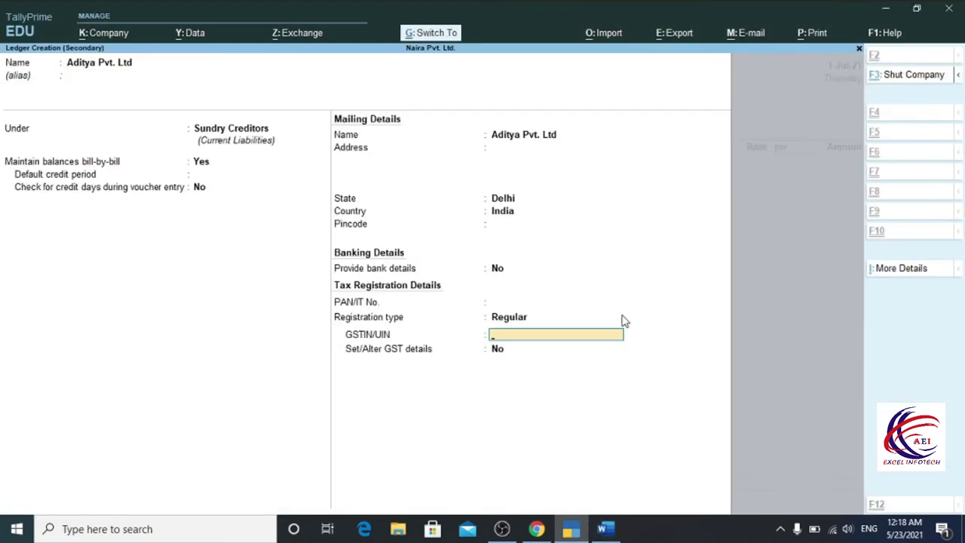
pyautogui.hotkey('ctrl', 'alt', 'v')
pyautogui.press('Return')
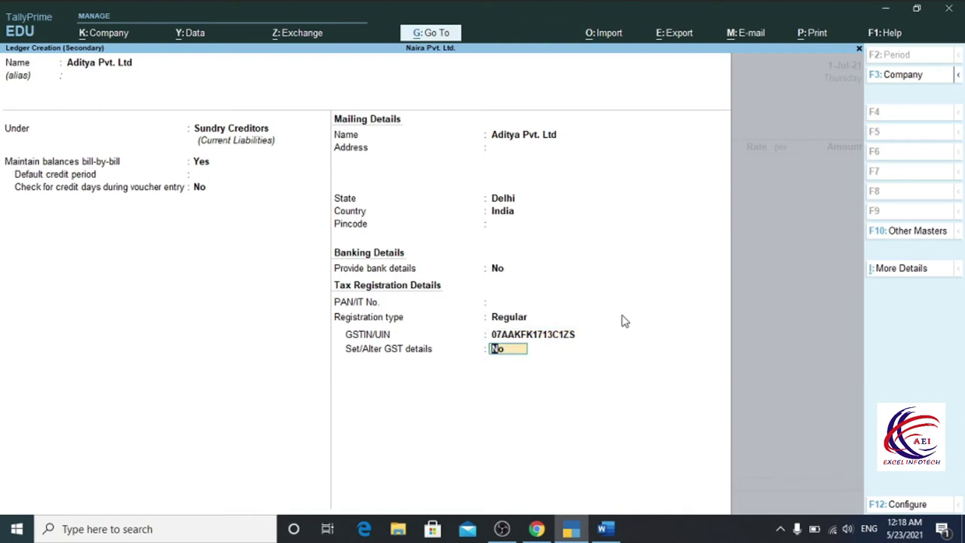
pyautogui.press('Return')
pyautogui.press('Return')
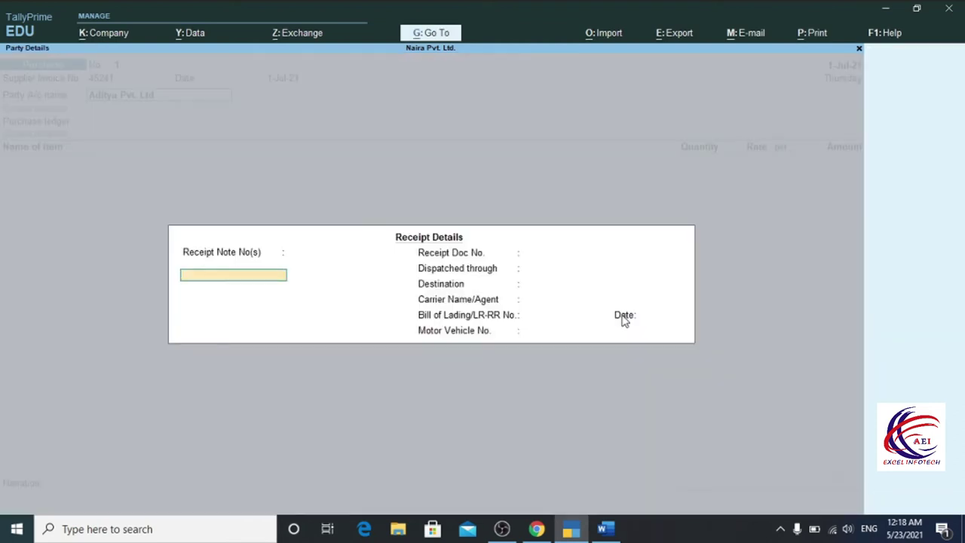
# - Leave all receipt details of the purchase voucher blank and accept them
pyautogui.press('Return')
pyautogui.press('Return')
pyautogui.press('Return')
pyautogui.press('Return')
pyautogui.press('Return')
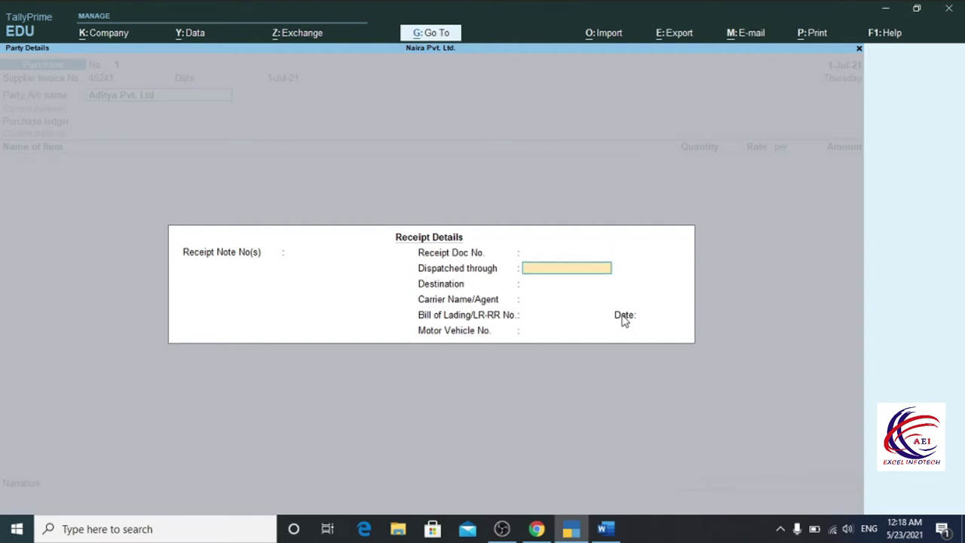
pyautogui.press('Return')
pyautogui.press('Return')
pyautogui.press('Return')
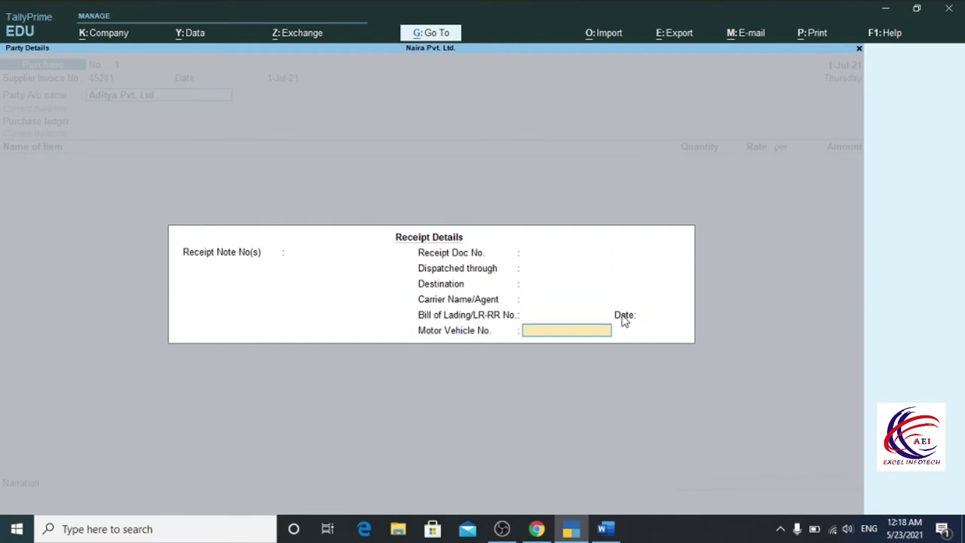
pyautogui.press('Return')
# - Accept the supplier's party details for Aditya Pvt. Ltd as filled in
pyautogui.press('Return')
pyautogui.press('Return')
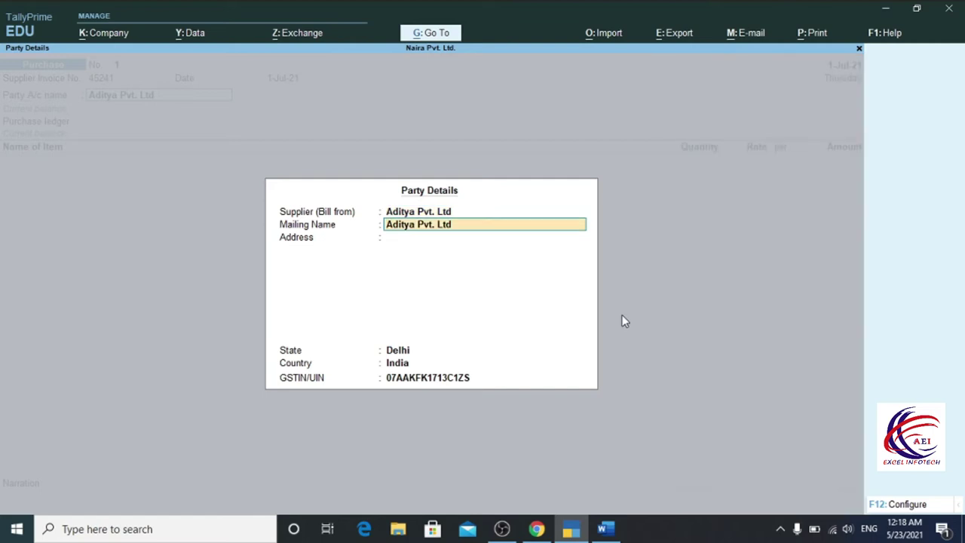
pyautogui.press('Return')
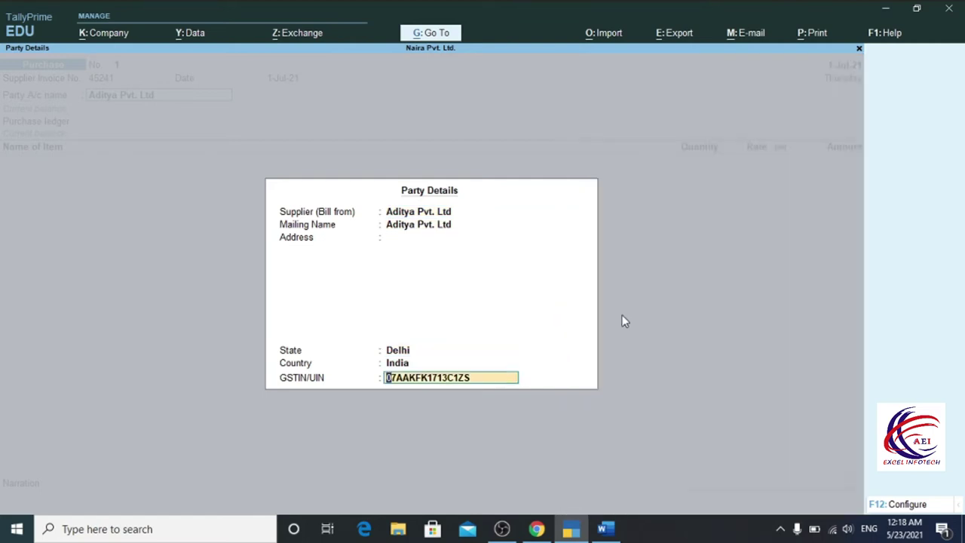
pyautogui.press('Return')
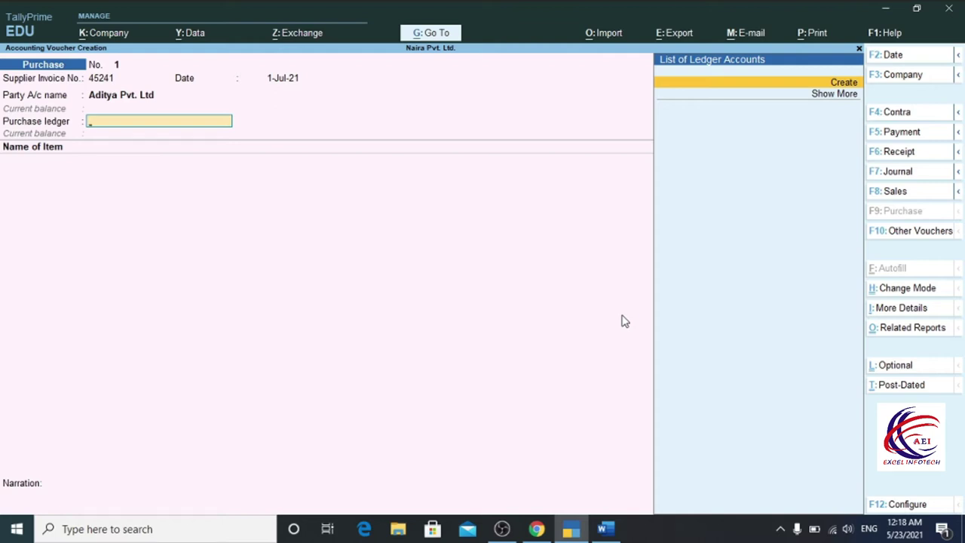
# - Create a purchase ledger named Purchase under the Purchase Accounts group
pyautogui.hotkey('alt', 'c')
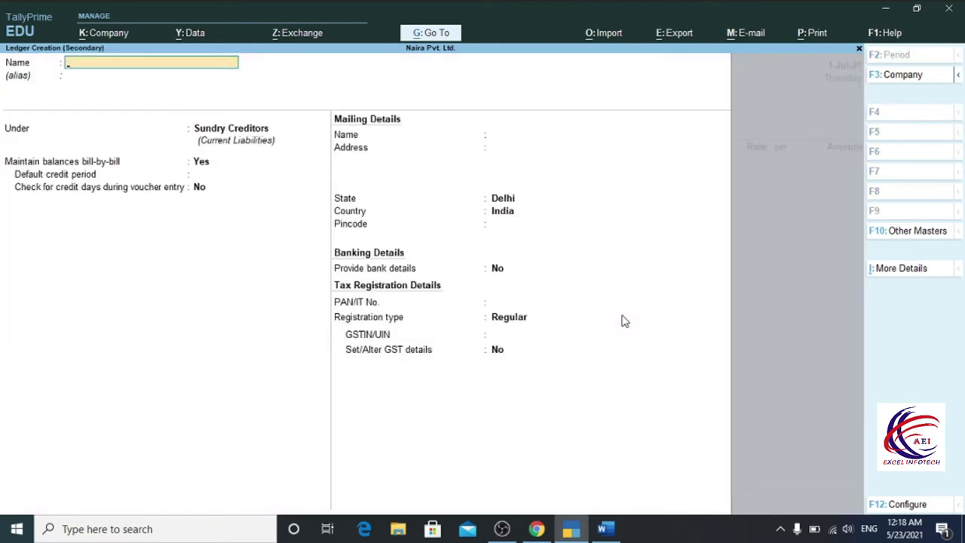
pyautogui.write('Purchas')
pyautogui.press('Return')
pyautogui.press('Return')
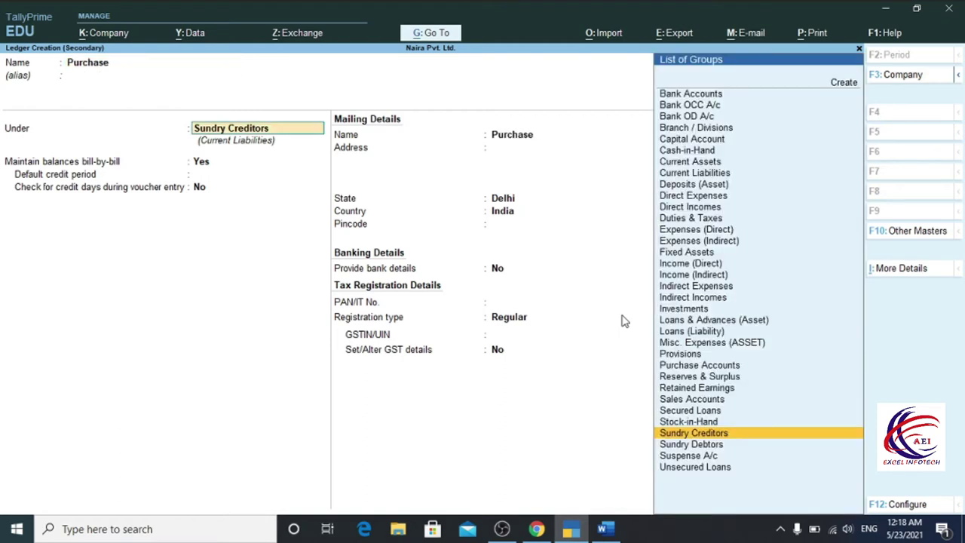
pyautogui.write('P')
pyautogui.press('Down')
pyautogui.press('Return')
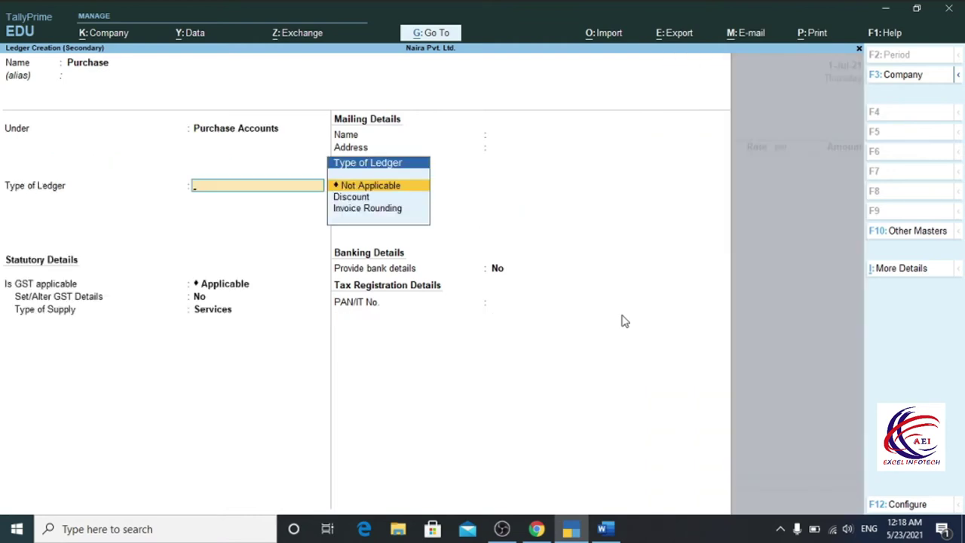
# - Keep the Purchase ledger's type Not Applicable and GST Applicable, set its type of supply to Goods, and save it
pyautogui.press('Return')
pyautogui.press('Return')
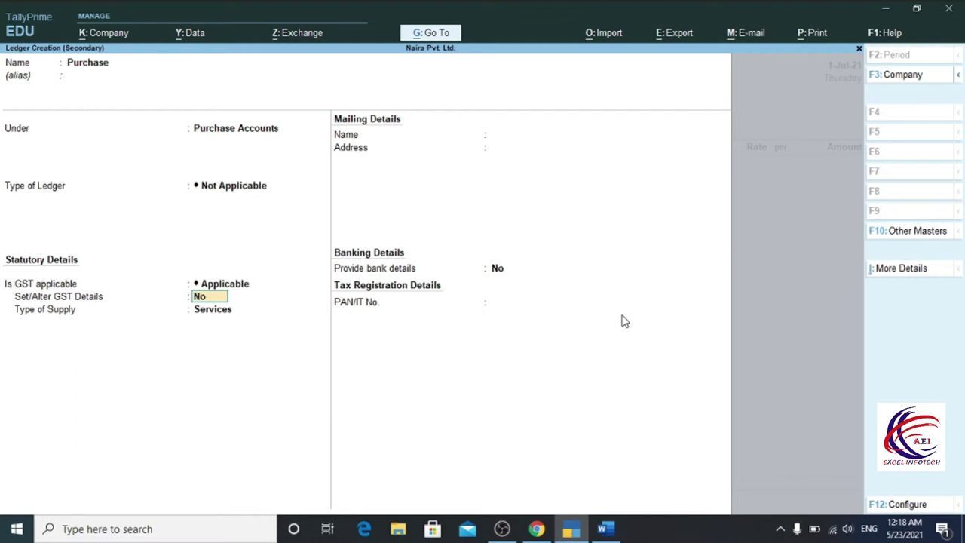
pyautogui.press('Return')
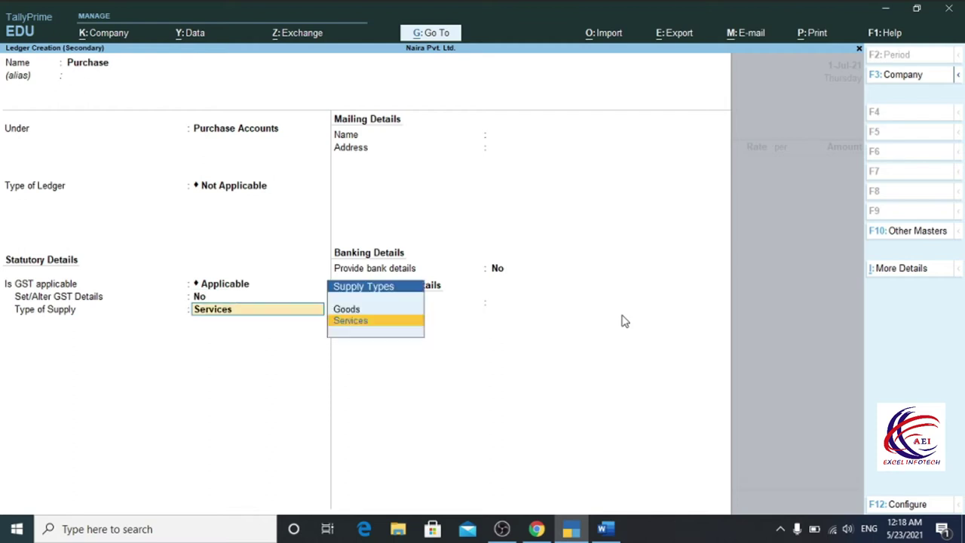
pyautogui.press('Up')
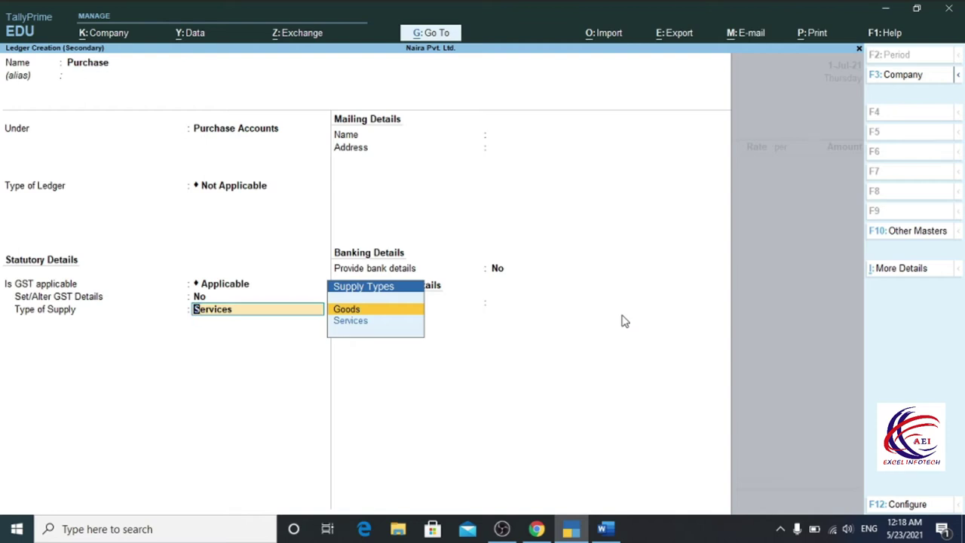
pyautogui.press('Return')
pyautogui.press('Return')
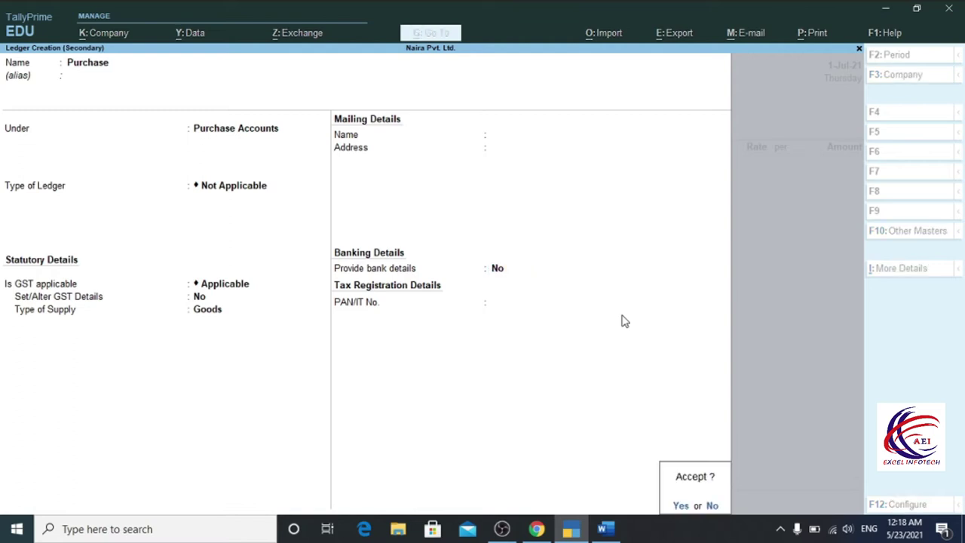
pyautogui.press('Return')
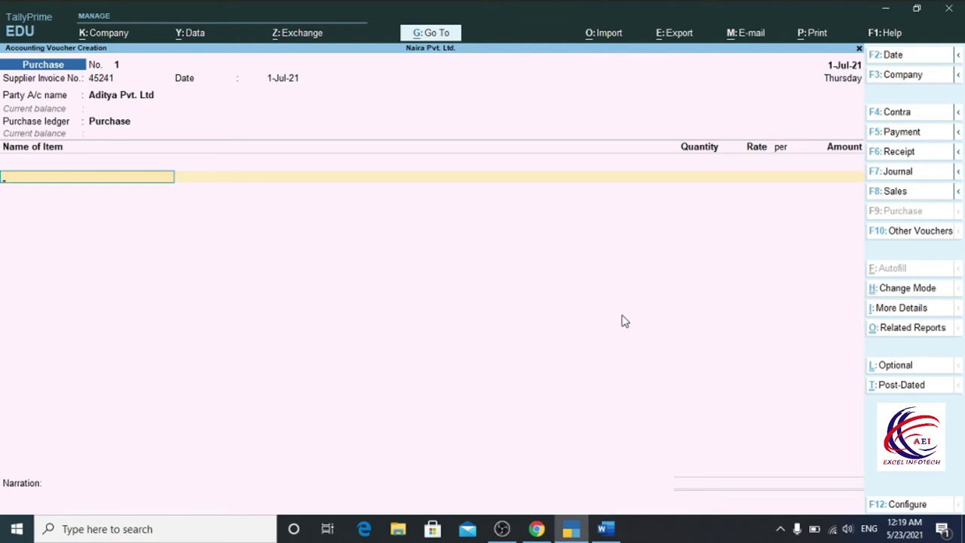
# - Start a new stock item from the voucher and name it Mouse, copied from the Word document's Item List
pyautogui.hotkey('alt', 'c')
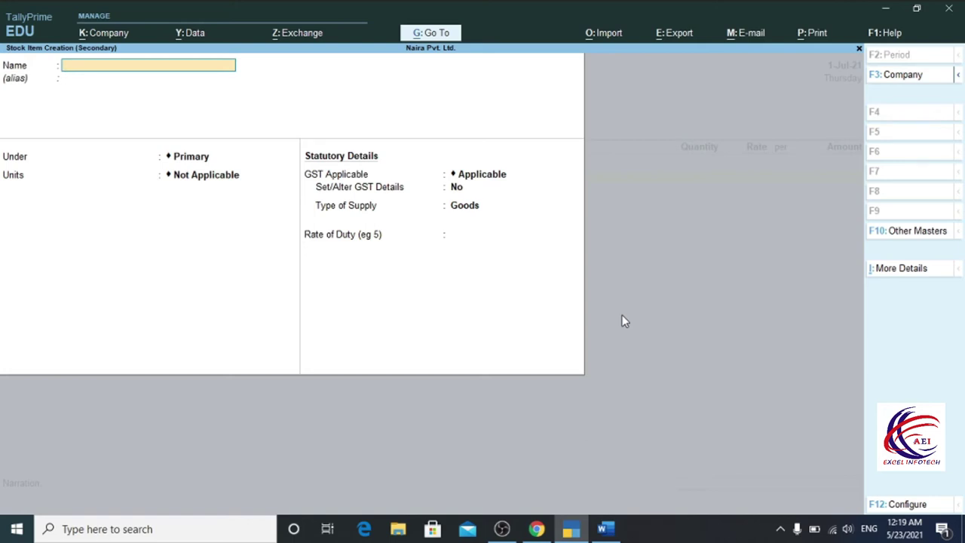
pyautogui.hotkey('alt', 'Tab')
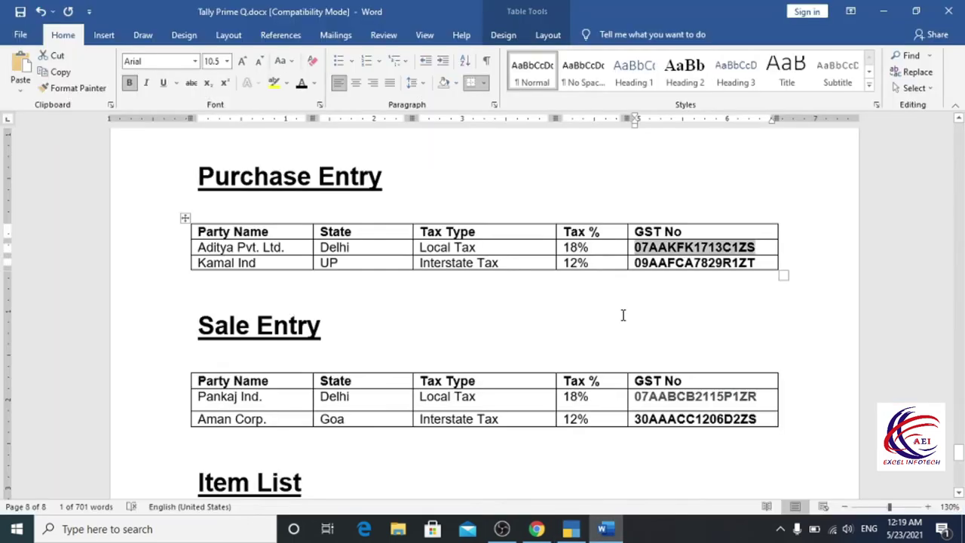
pyautogui.scroll(2, 506, 356)
pyautogui.scroll(-7, 506, 356)
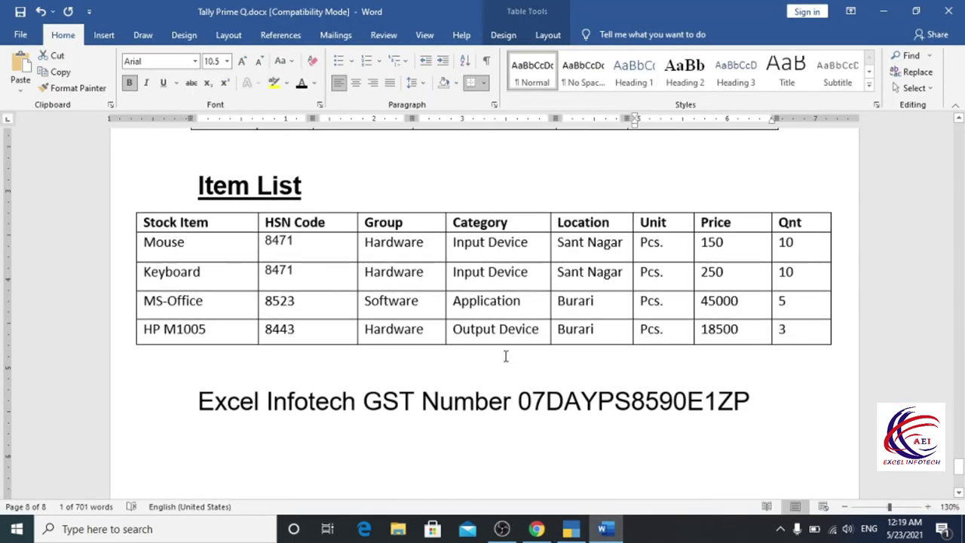
pyautogui.moveTo(129, 241); pyautogui.dragTo(185, 241)
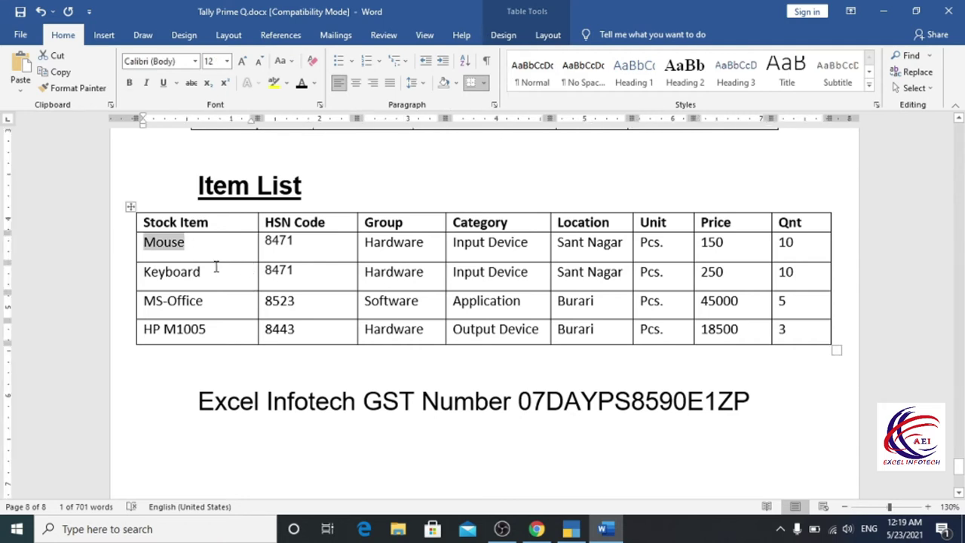
pyautogui.hotkey('alt', 'Tab')
pyautogui.hotkey('ctrl', 'alt', 'v')
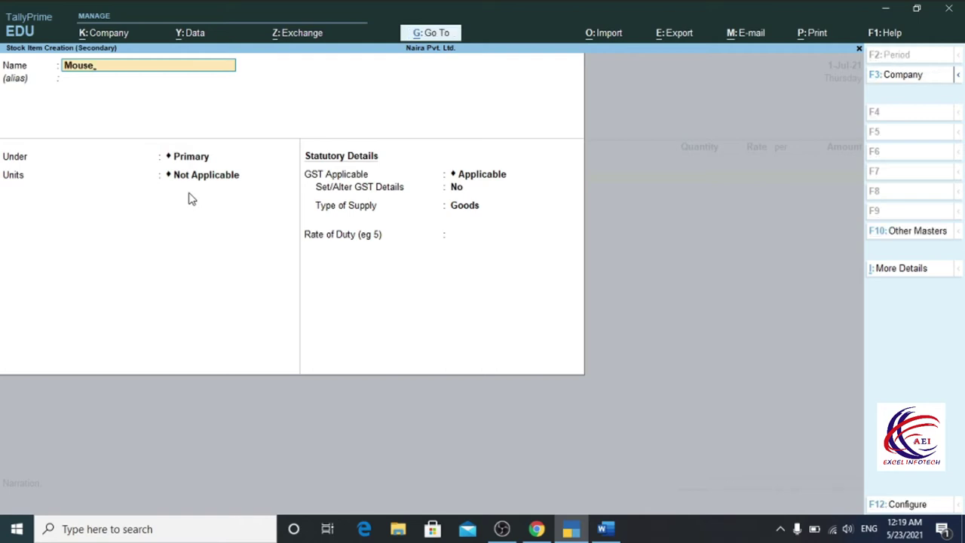
pyautogui.press('Return')
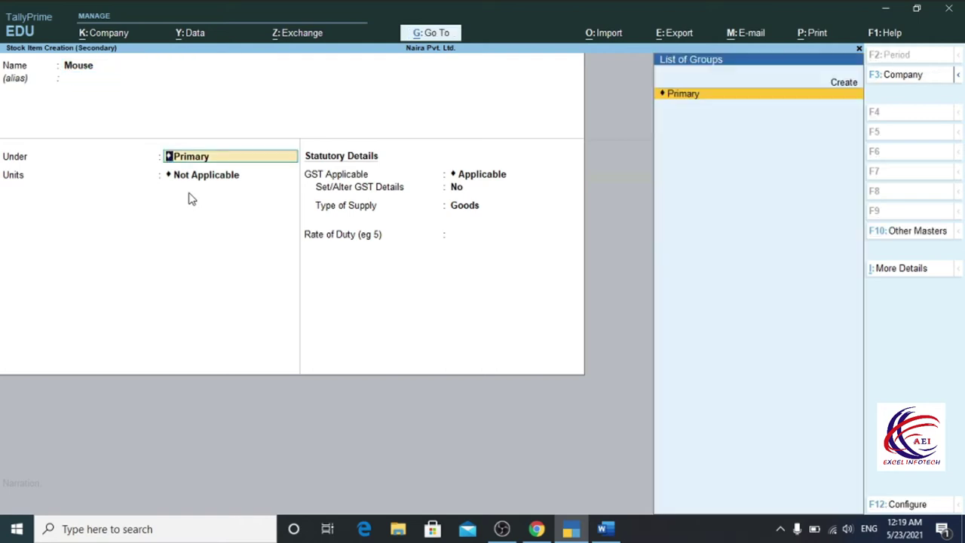
# - Create a stock group named Hardware under Primary for the Mouse item, with item quantities not added and GST details enabled
pyautogui.hotkey('alt', 'Tab')
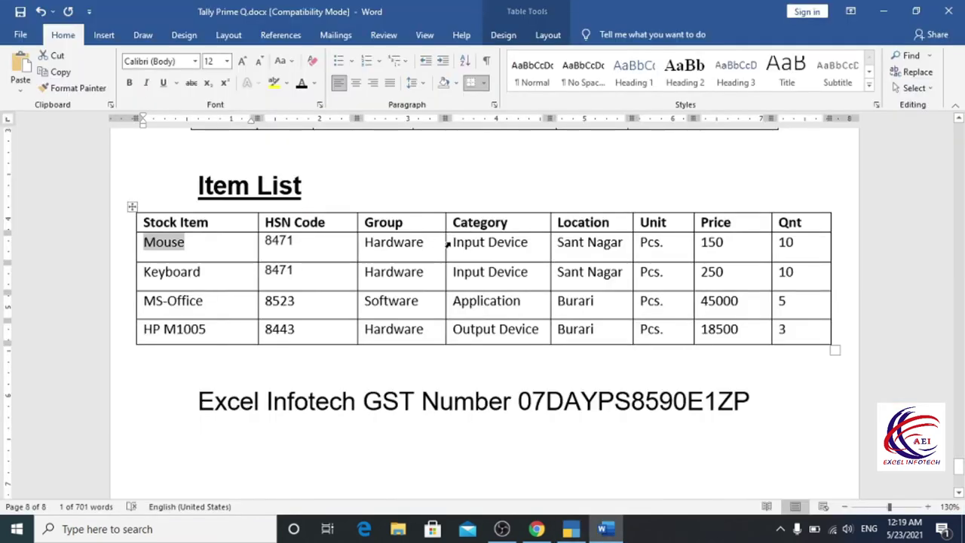
pyautogui.moveTo(414, 226); pyautogui.dragTo(367, 223)
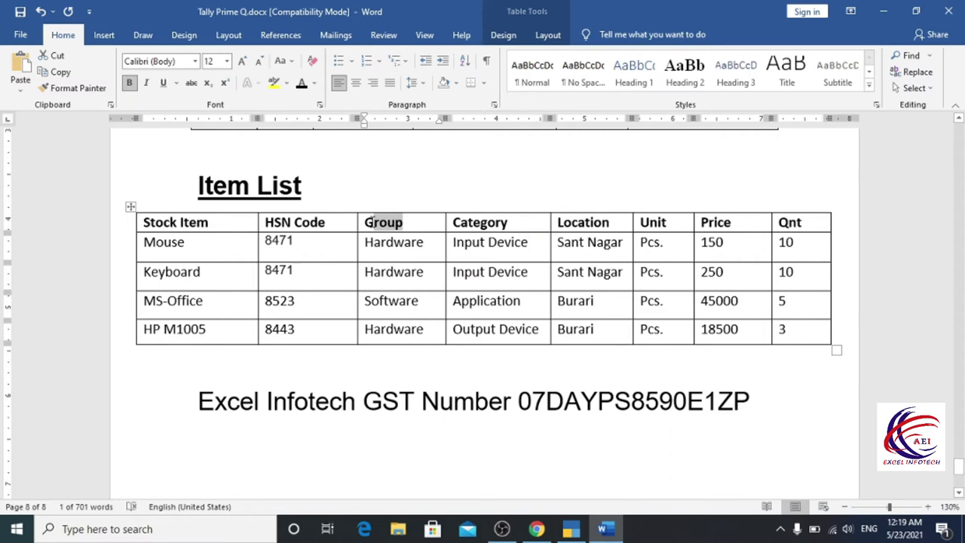
pyautogui.hotkey('alt', 'Tab')
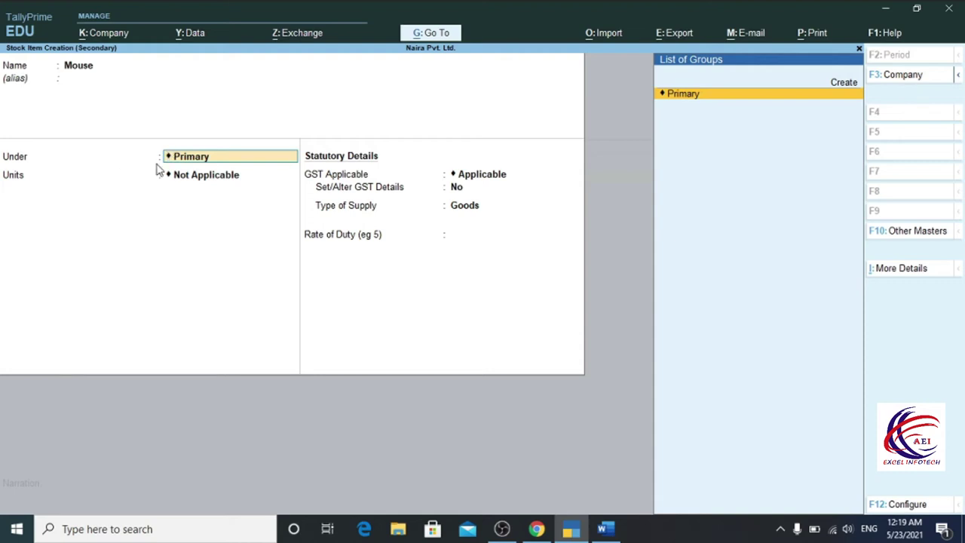
pyautogui.hotkey('alt', 'c')
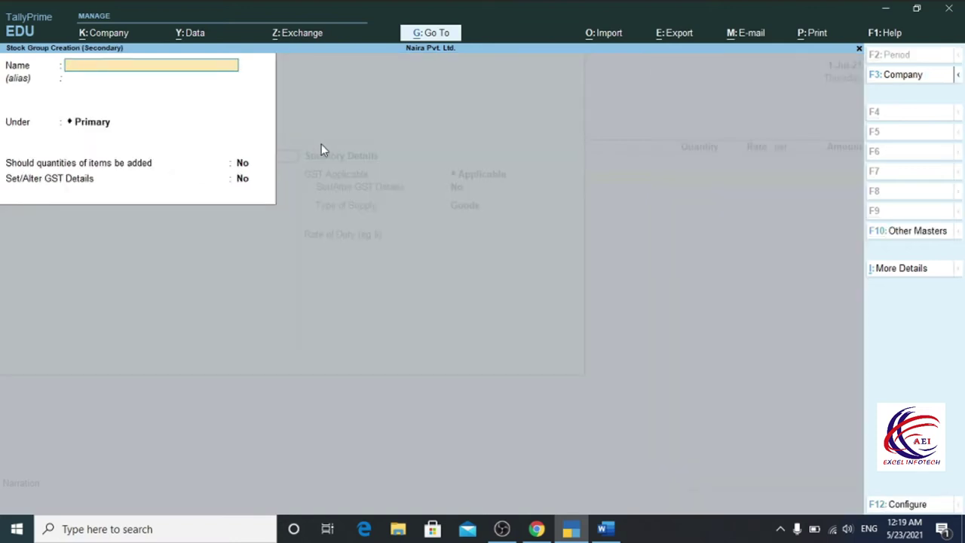
pyautogui.write('Hardware')
pyautogui.press('Return')
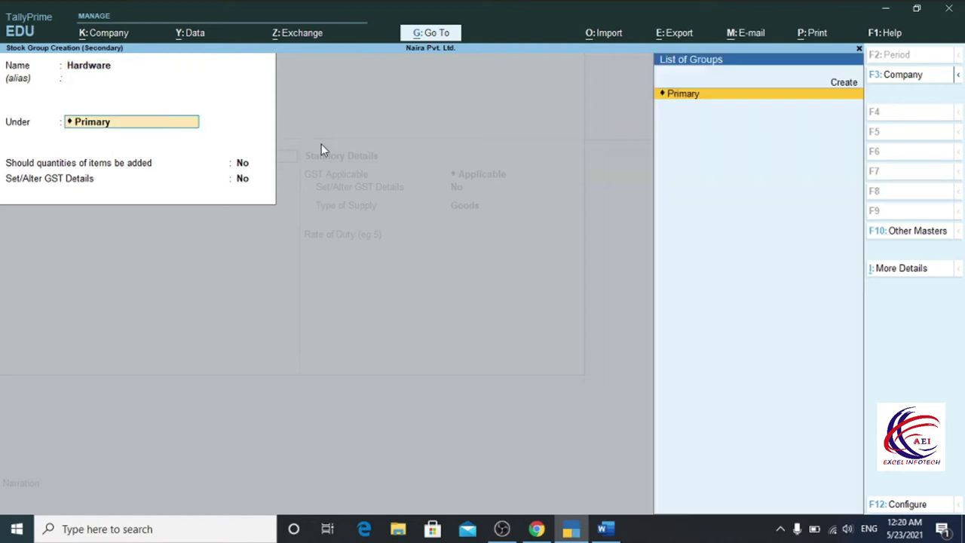
pyautogui.press('Return')
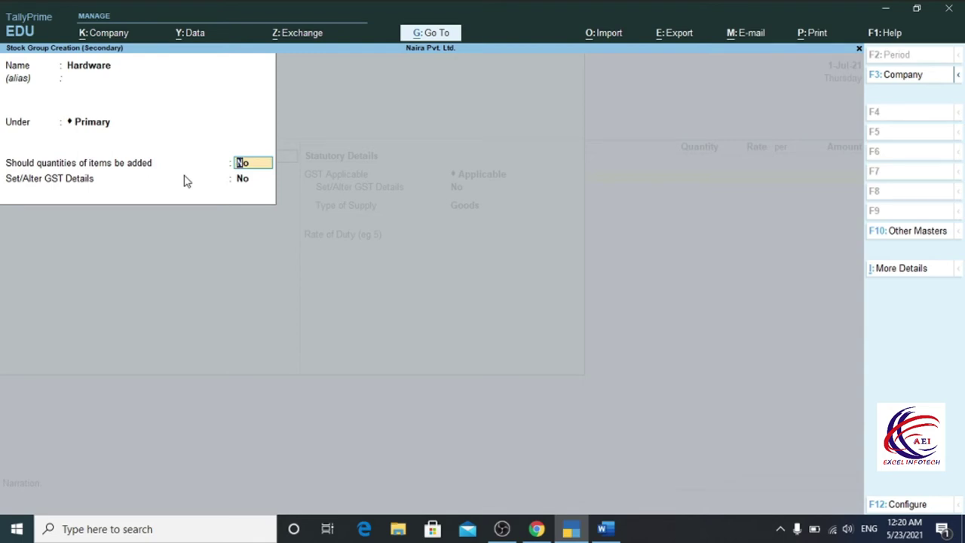
pyautogui.press('Return')
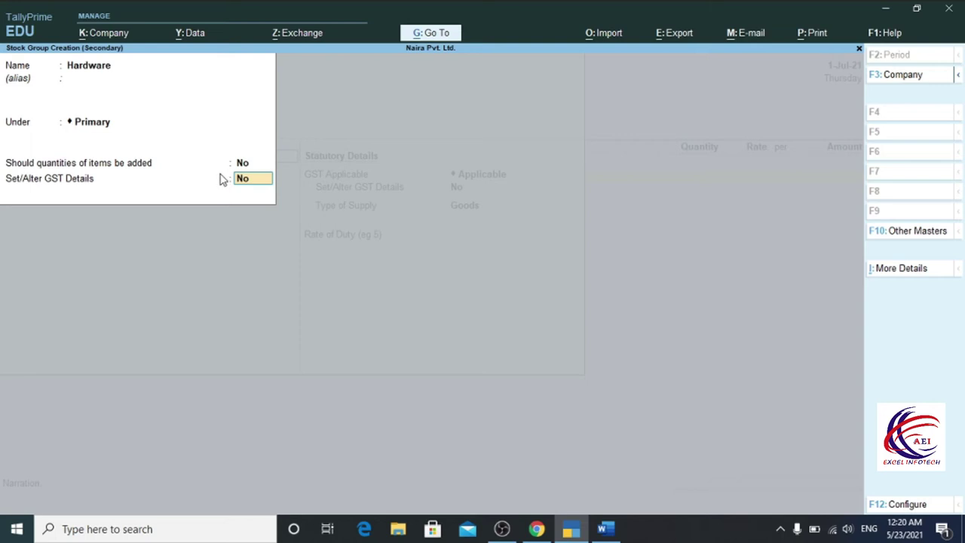
pyautogui.write('y')
pyautogui.press('Return')
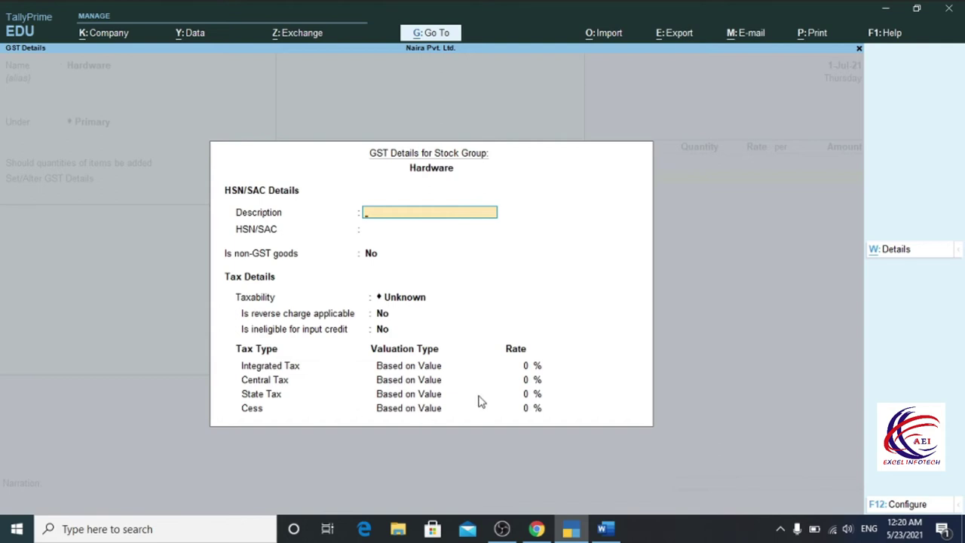
# - Enter Hardware as the stock group's GST description and 8471 as its HSN/SAC code, per the Word item list
pyautogui.press('F12')
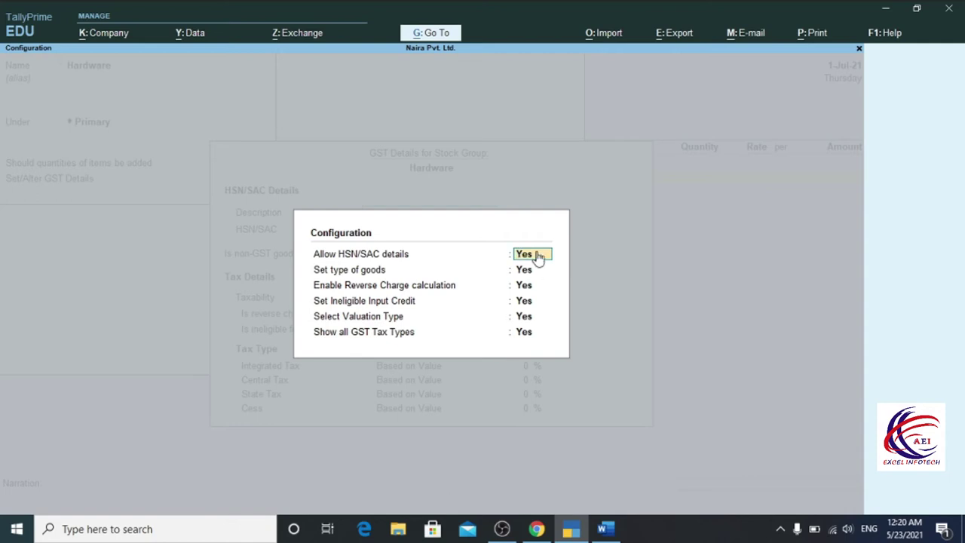
pyautogui.press('Escape')
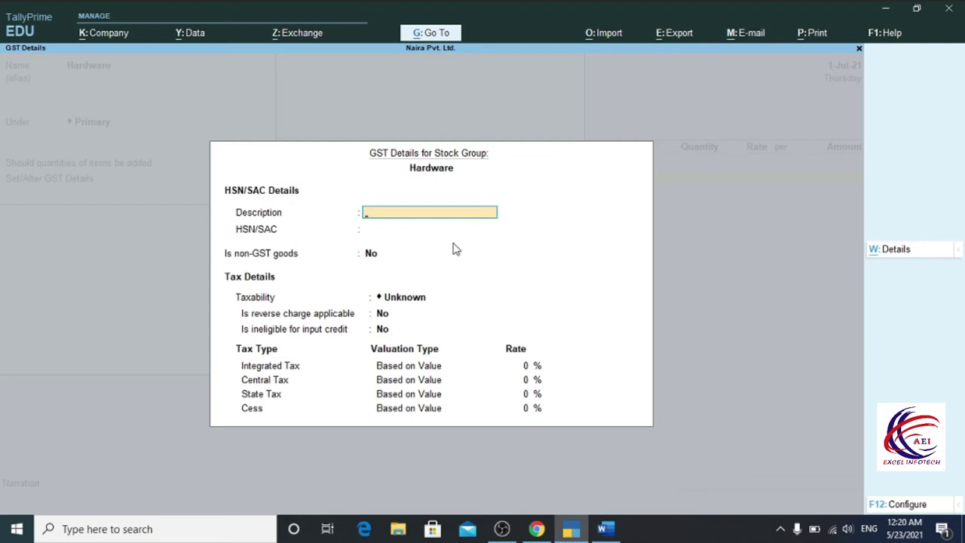
pyautogui.write('Hardware')
pyautogui.press('Return')
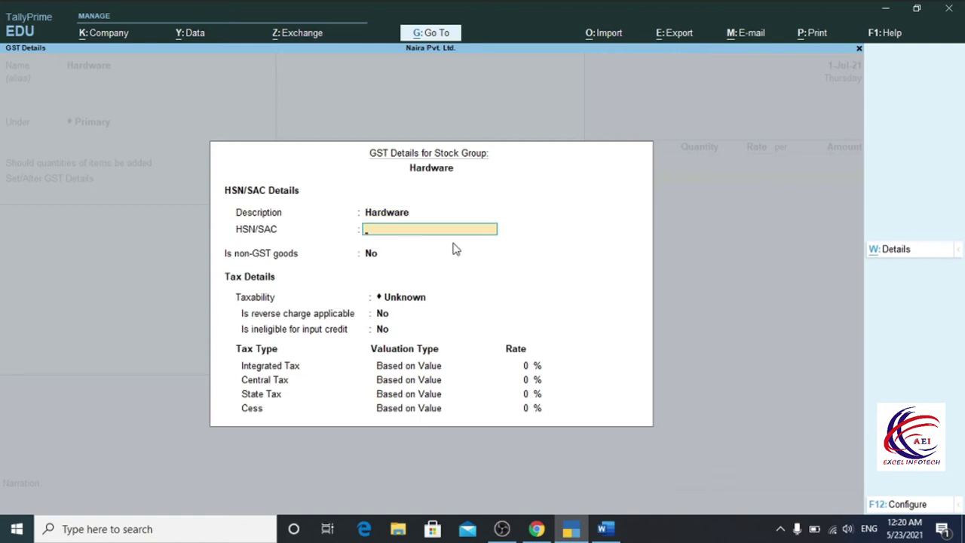
pyautogui.hotkey('alt', 'Tab')
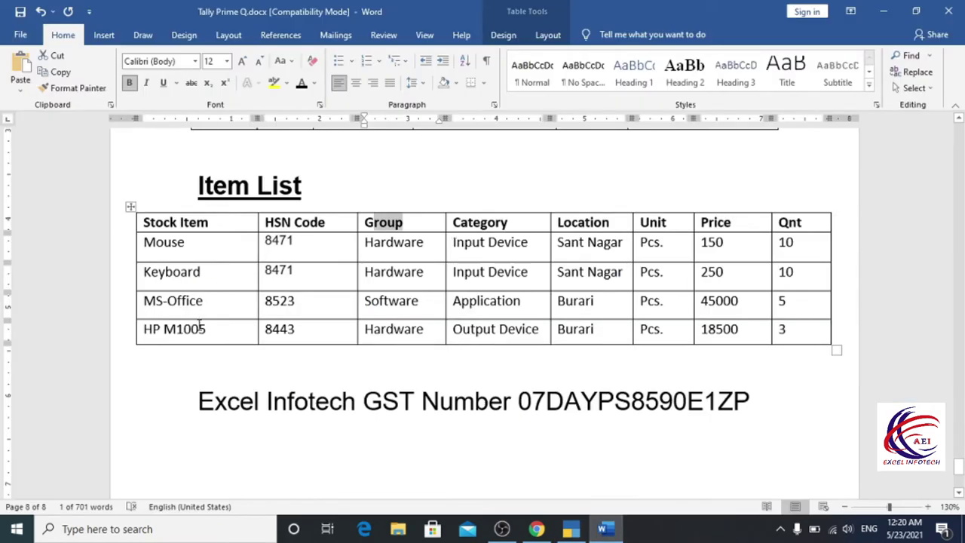
pyautogui.hotkey('alt', 'Tab')
pyautogui.write('8471')
pyautogui.press('Return')
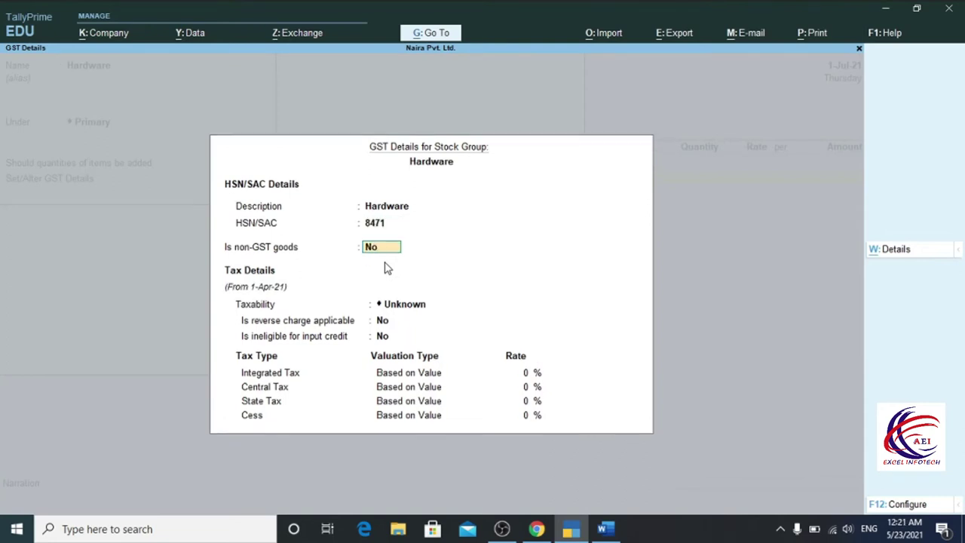
# - Keep non-GST goods at No for the Hardware group, set taxability to Taxable, and leave reverse charge and ineligible input credit at No
pyautogui.press('Return')
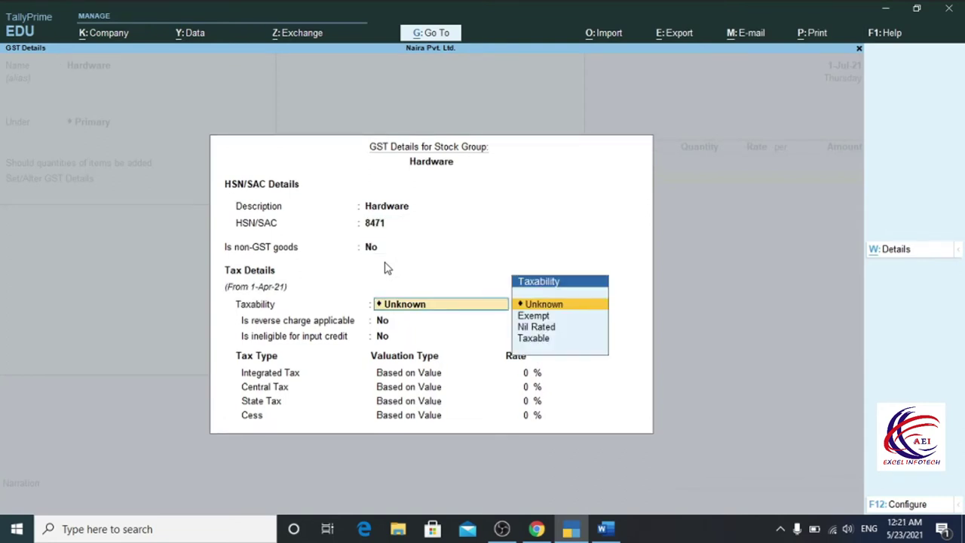
pyautogui.click(534, 340)
pyautogui.press('Return')
pyautogui.press('Return')
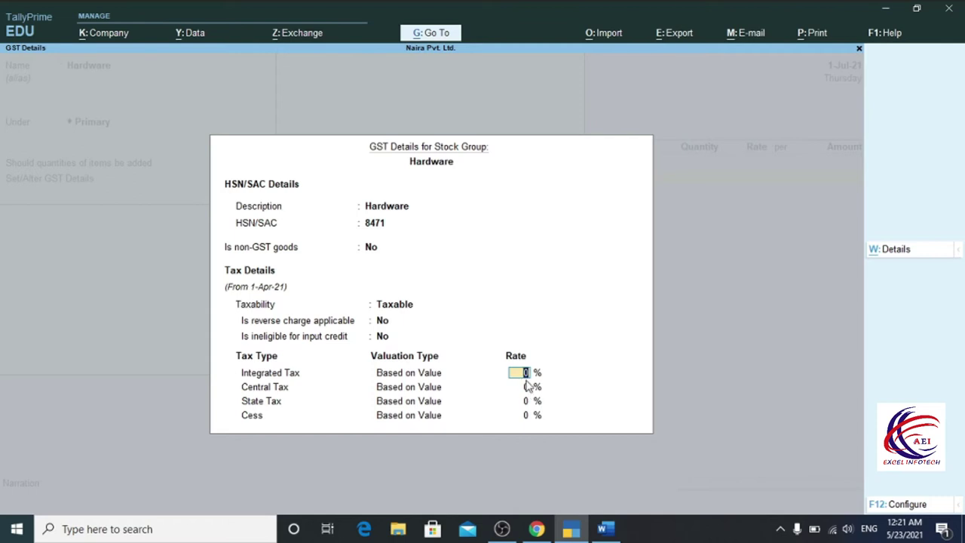
# - Set the Hardware group's integrated tax rate to 18%, accept applicability from 1-Jul-21, and save the group
pyautogui.hotkey('alt', 'Tab')
pyautogui.scroll(-6, 685, 330)
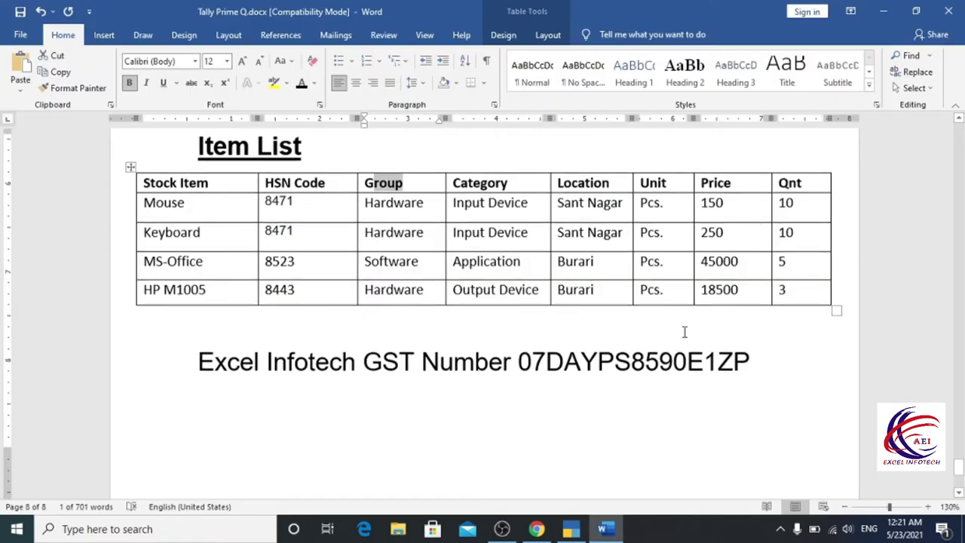
pyautogui.scroll(8, 684, 332)
pyautogui.scroll(-1, 684, 329)
pyautogui.hotkey('alt', 'Tab')
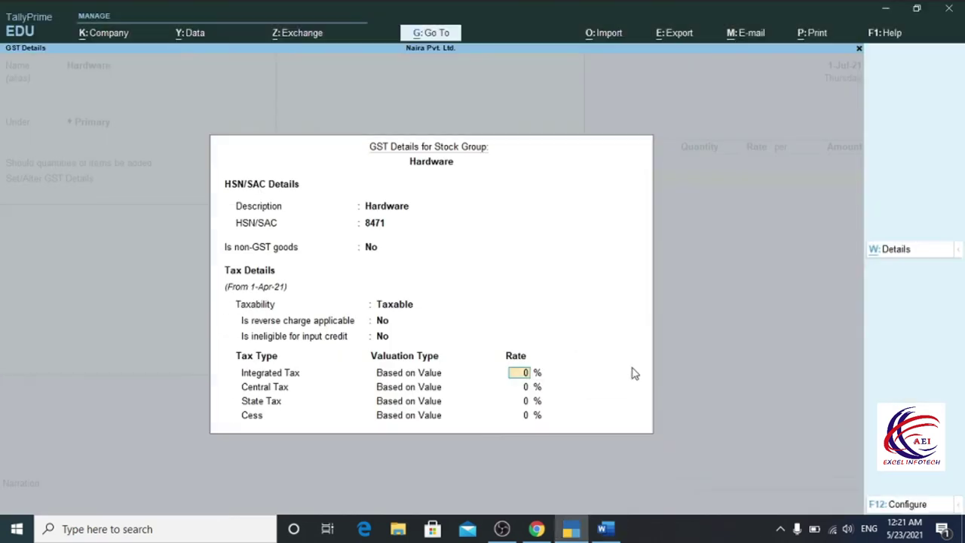
pyautogui.write('18')
pyautogui.press('Return')
pyautogui.press('Return')
pyautogui.press('Return')
pyautogui.press('Return')
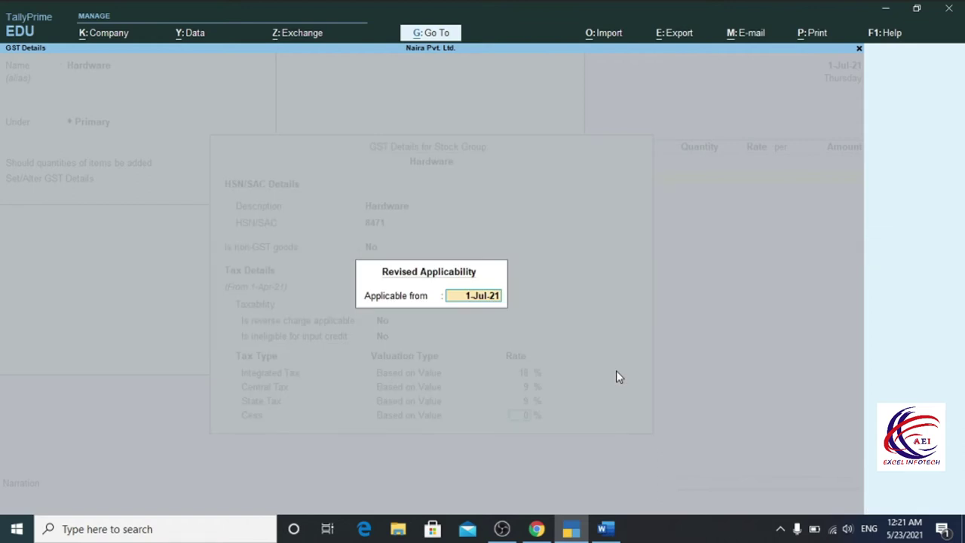
pyautogui.press('Return')
pyautogui.press('Return')
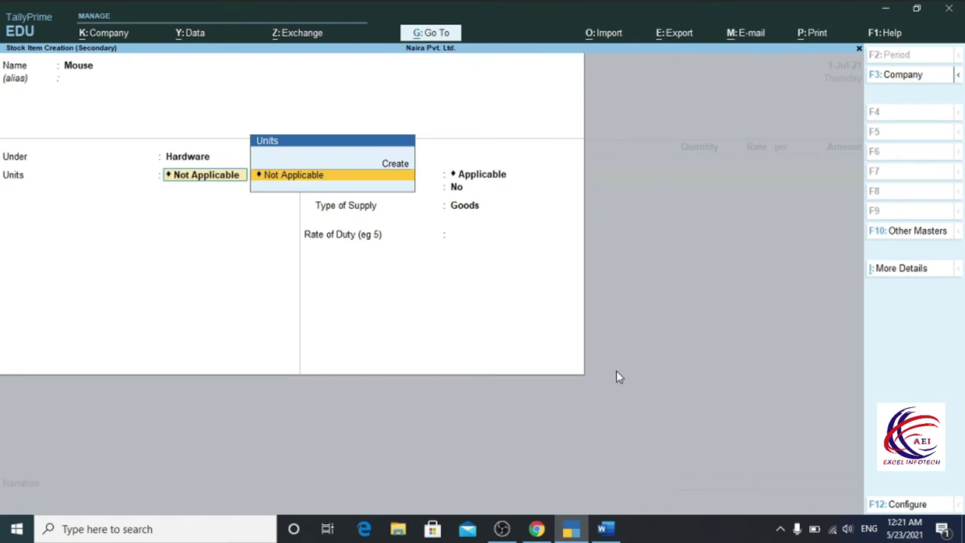
# - Start a new simple unit for the Mouse item with the symbol Pcs. and the formal name Pices
pyautogui.press('alt')
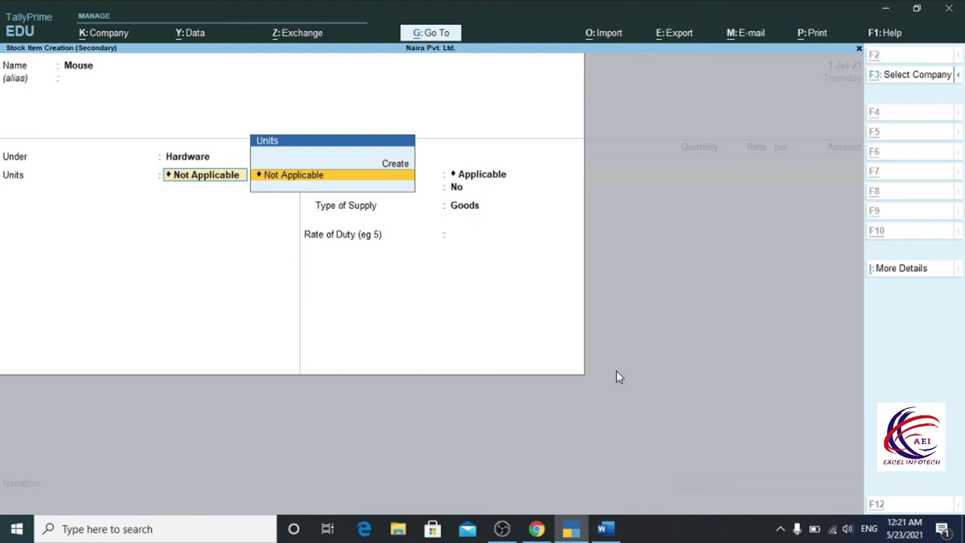
pyautogui.hotkey('alt', 'c')
pyautogui.write('P')
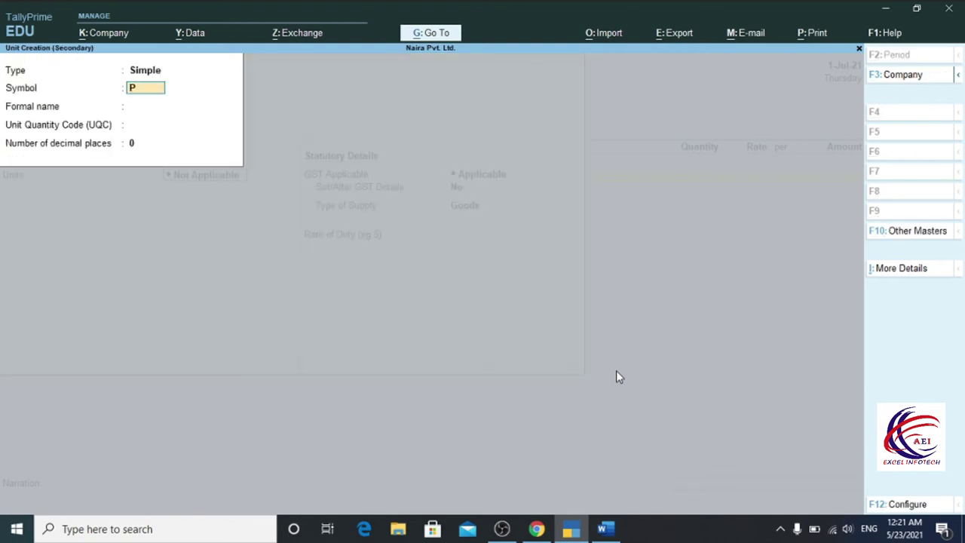
pyautogui.write('cs.')
pyautogui.press('Return')
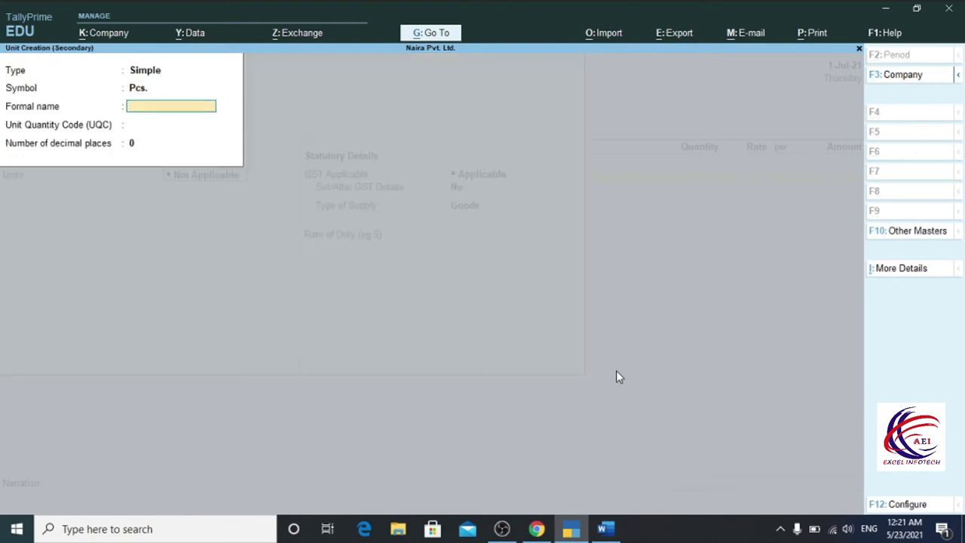
pyautogui.write('Pices')
pyautogui.press('Return')
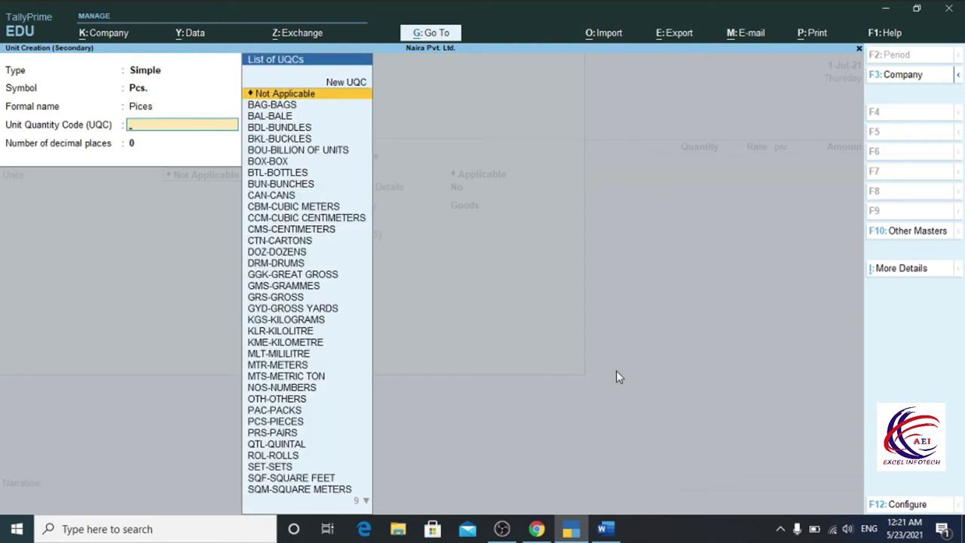
# - Set the unit's quantity code to PAC-PACKS with 0 decimal places and save the unit
pyautogui.write('p')
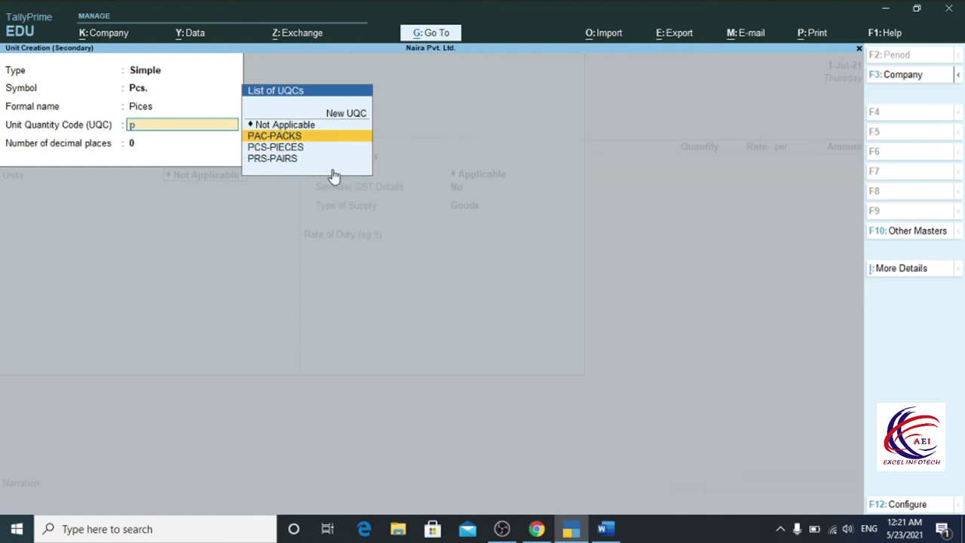
pyautogui.press('Return')
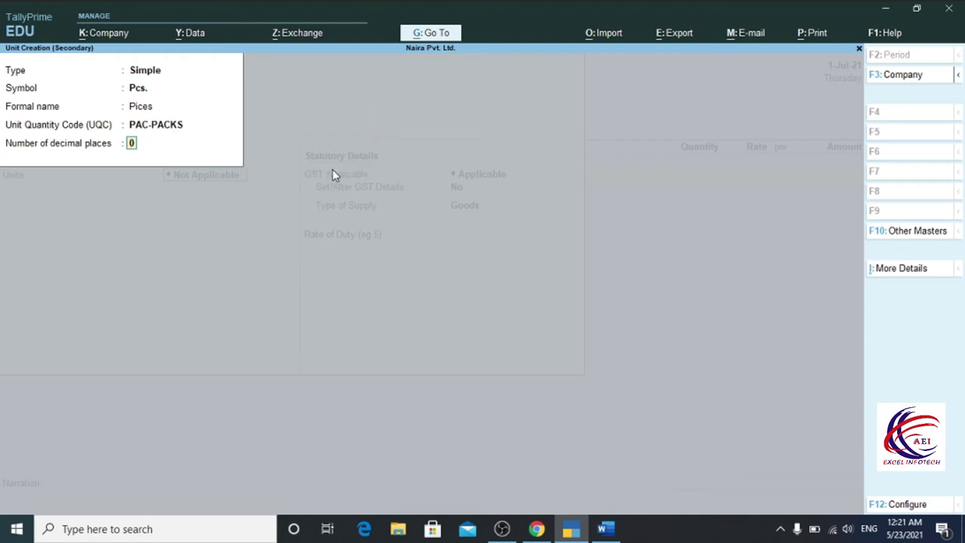
pyautogui.press('Return')
pyautogui.press('Return')
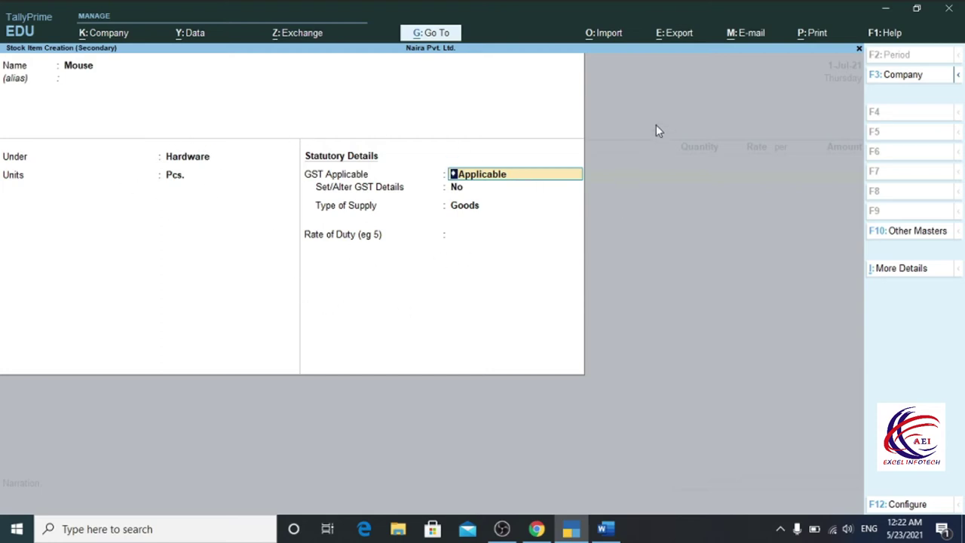
# - Keep the Mouse item's GST Applicable, GST details at No and type of supply Goods, and save the item into the voucher
pyautogui.press('Return')
pyautogui.press('Return')
pyautogui.press('Return')
pyautogui.press('Return')
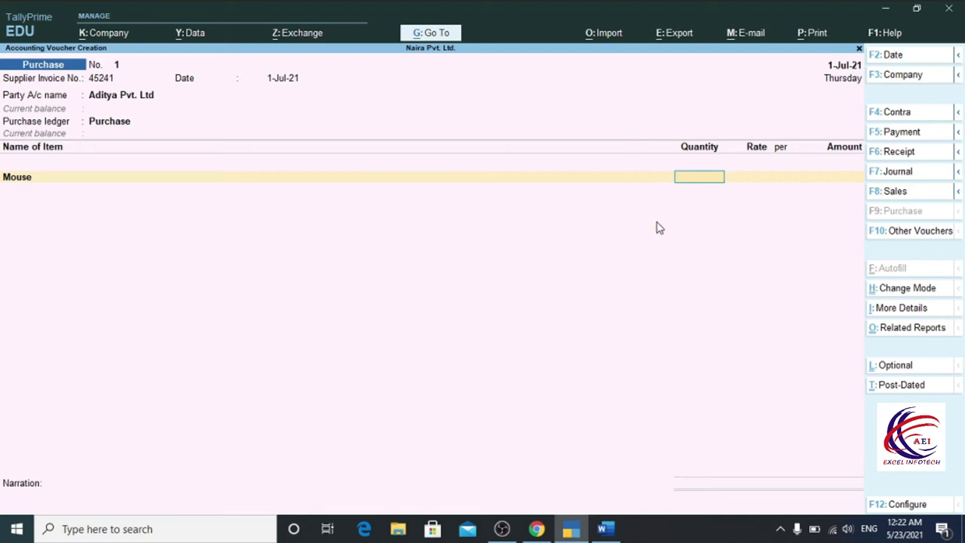
# - Enter a quantity of 10 Pcs. at a rate of 150 for Mouse in the purchase voucher
pyautogui.write('10')
pyautogui.press('Return')
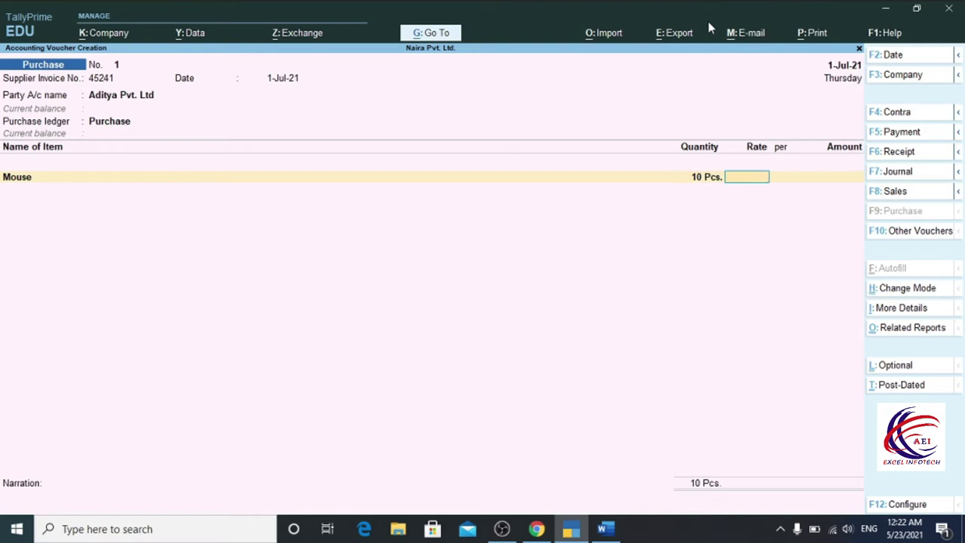
pyautogui.write('150')
pyautogui.press('Return')
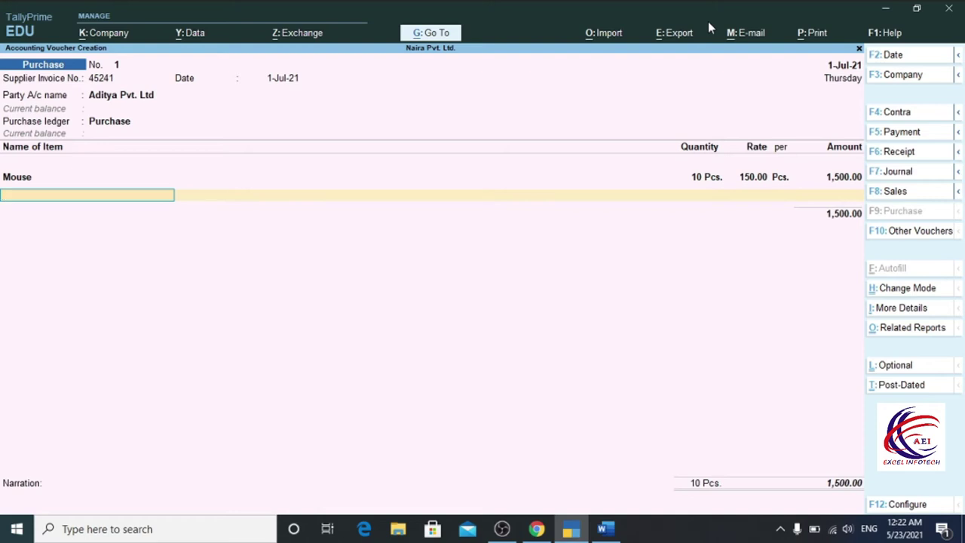
# - Check the Item List in the Word document and start a new stock item named Keyboard in TallyPrime
pyautogui.click(602, 528)
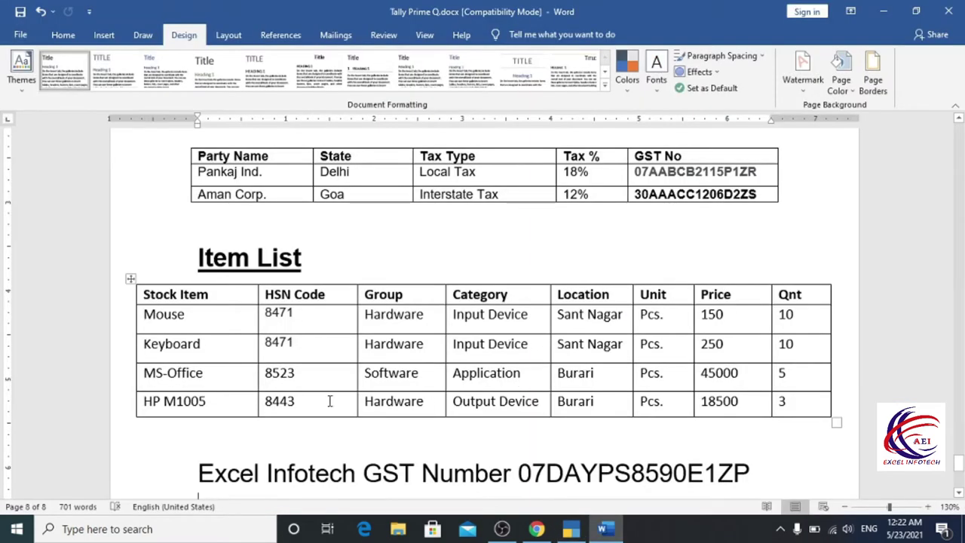
pyautogui.click(573, 529)
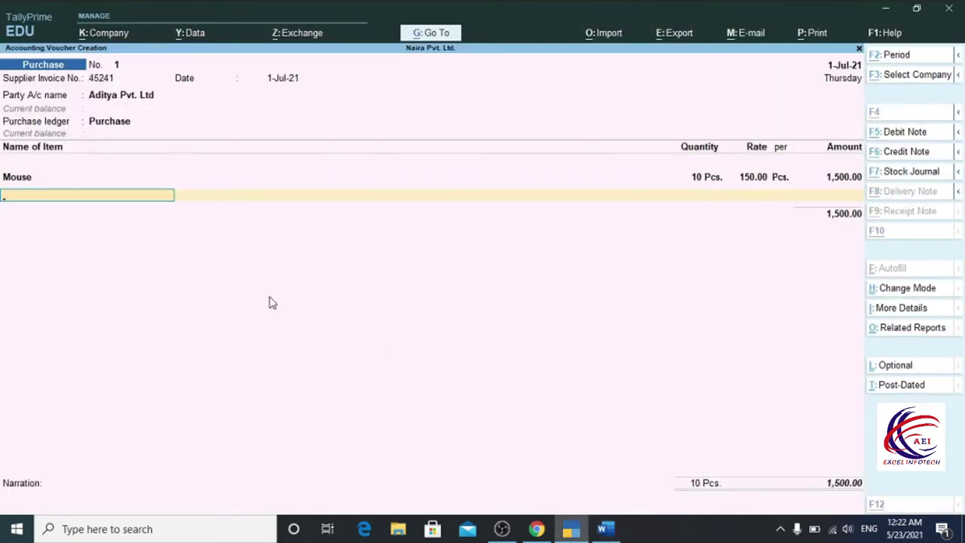
pyautogui.hotkey('alt', 'c')
pyautogui.write('K')
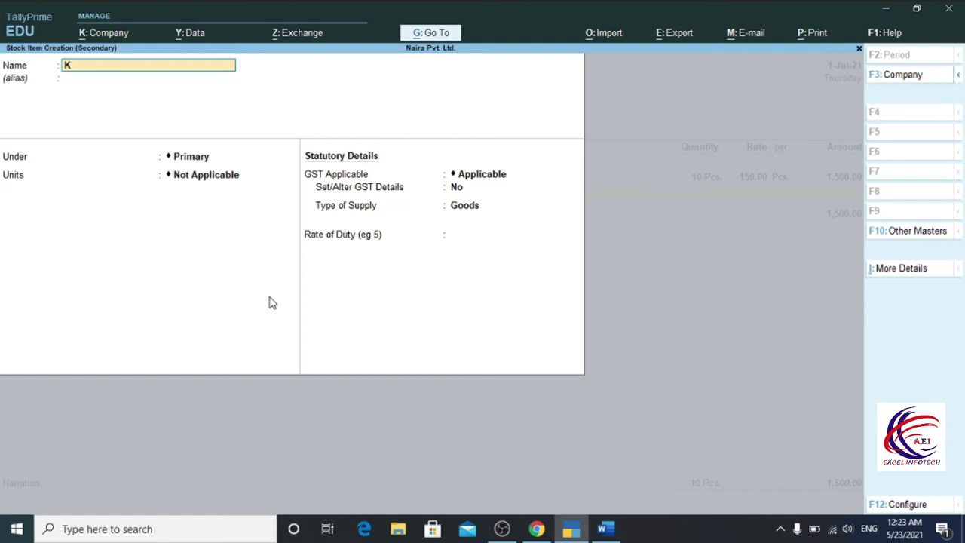
pyautogui.write('eyboard')
pyautogui.press('Return')
pyautogui.press('Return')
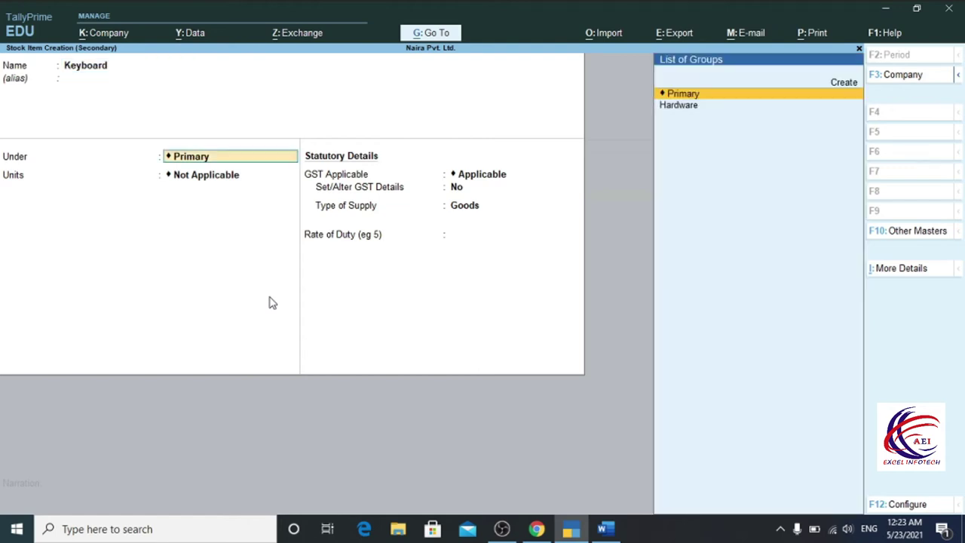
# - Put Keyboard under the Hardware group with unit Pcs., keep GST Applicable and type of supply Goods, and save the item into the voucher
pyautogui.press('Down')
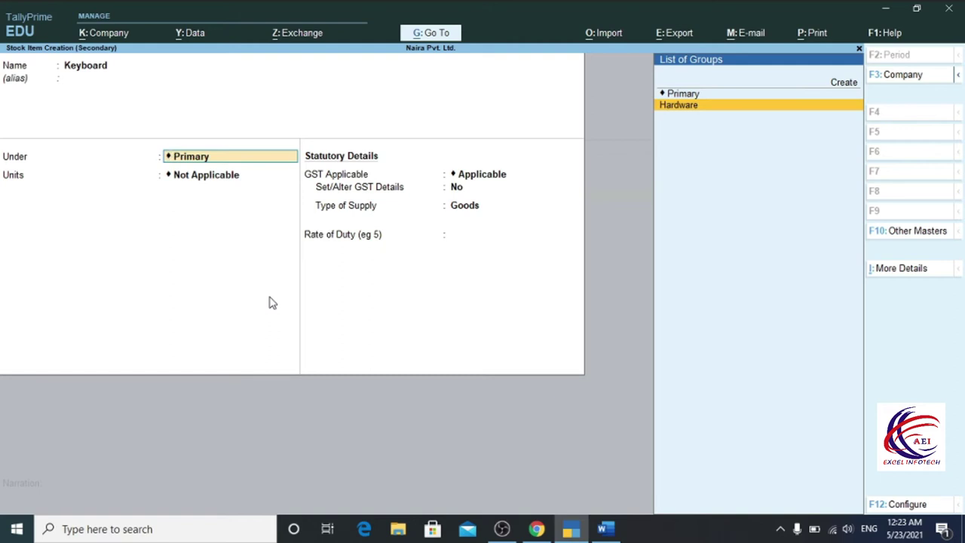
pyautogui.press('Return')
pyautogui.press('Down')
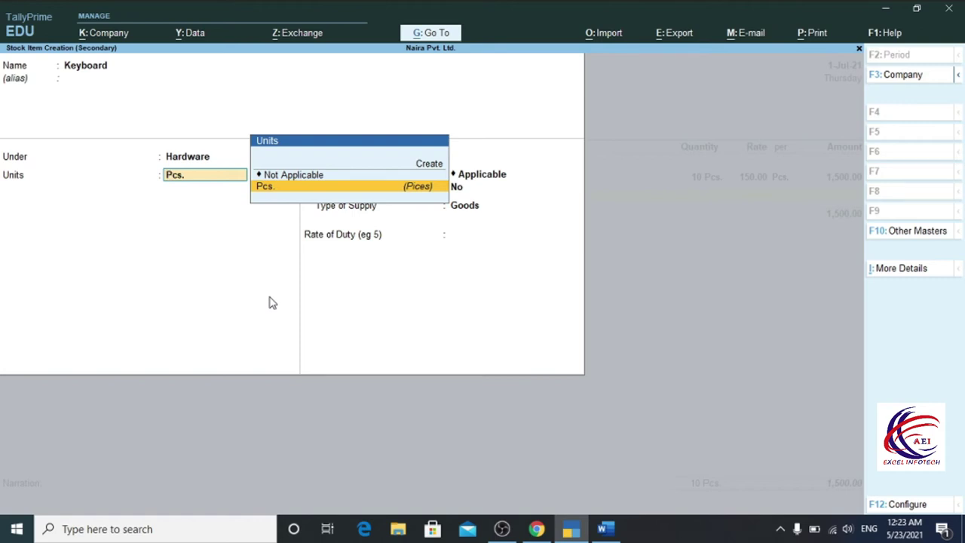
pyautogui.press('Return')
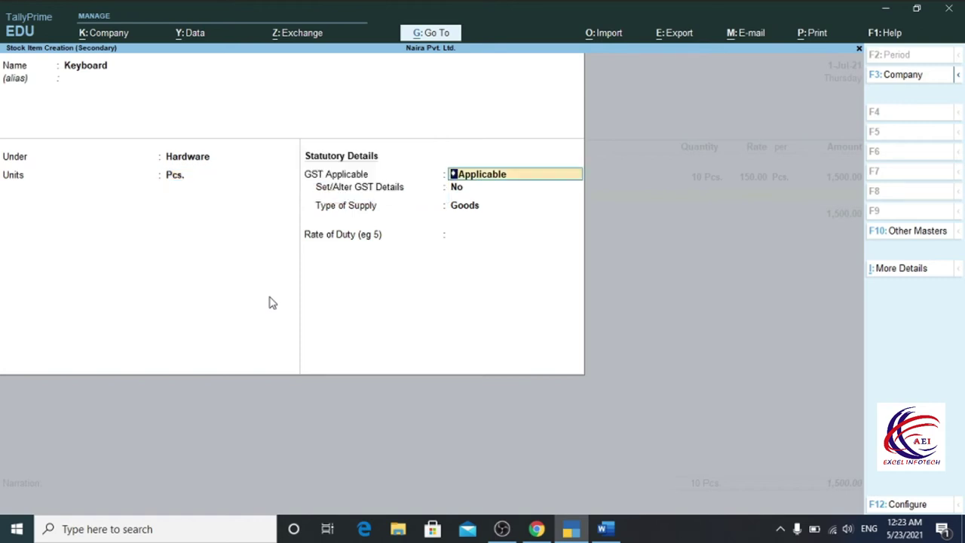
pyautogui.press('Return')
pyautogui.press('Return')
pyautogui.press('Return')
pyautogui.press('Return')
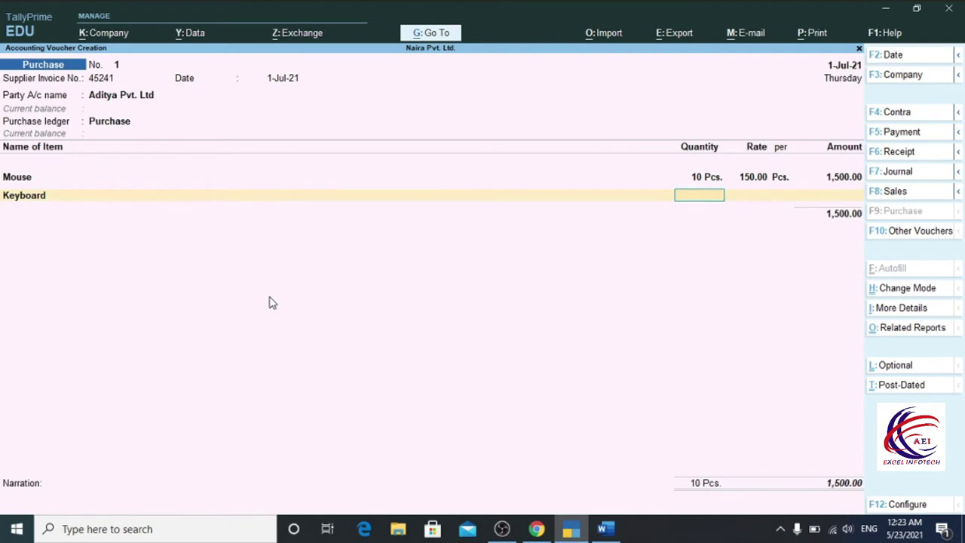
# - Enter a quantity of 10 Pcs. at a rate of 250 for Keyboard and end the item list
pyautogui.write('10')
pyautogui.press('Return')
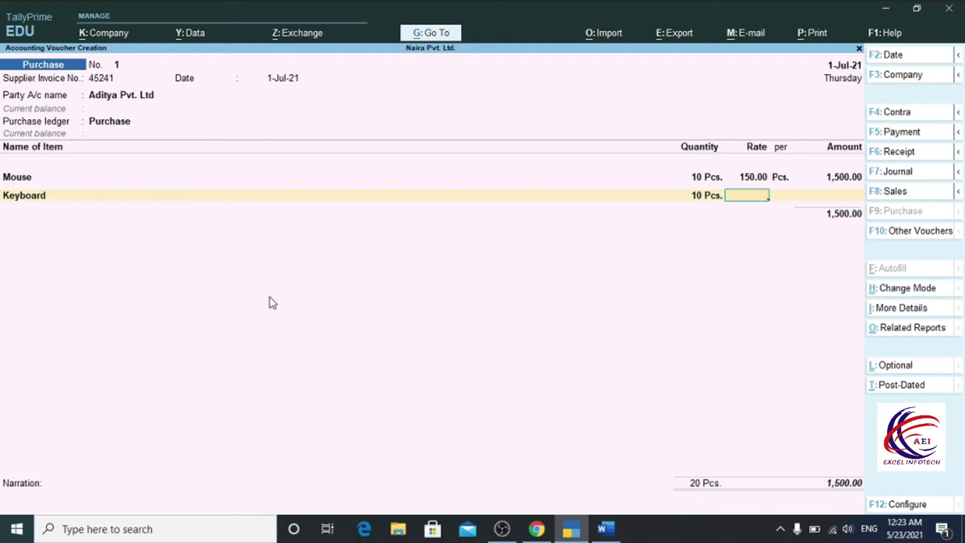
pyautogui.write('250')
pyautogui.press('Return')
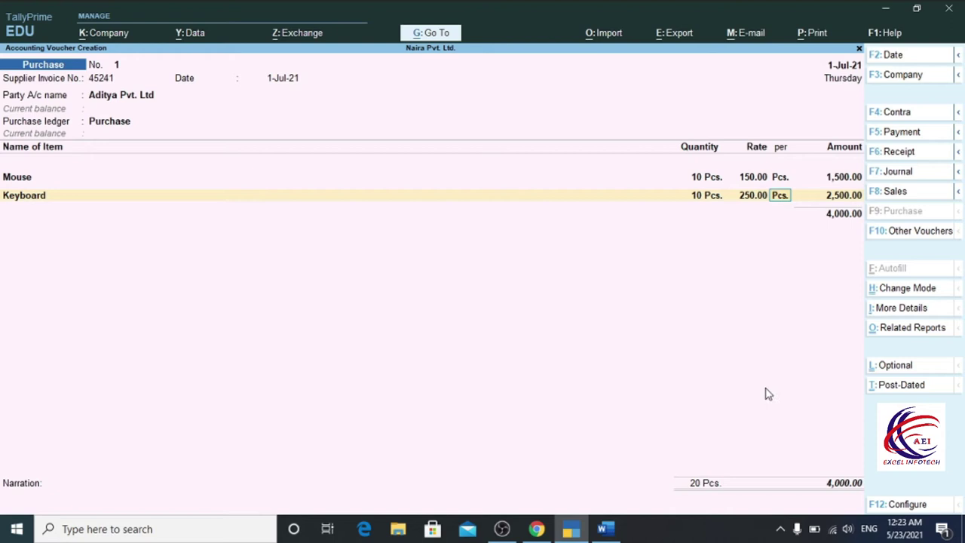
pyautogui.press('Return')
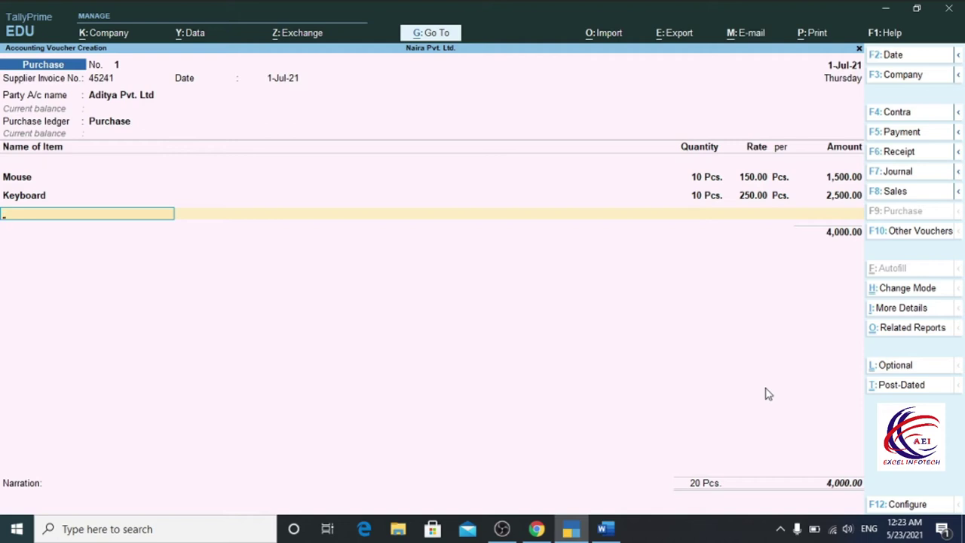
pyautogui.press('Return')
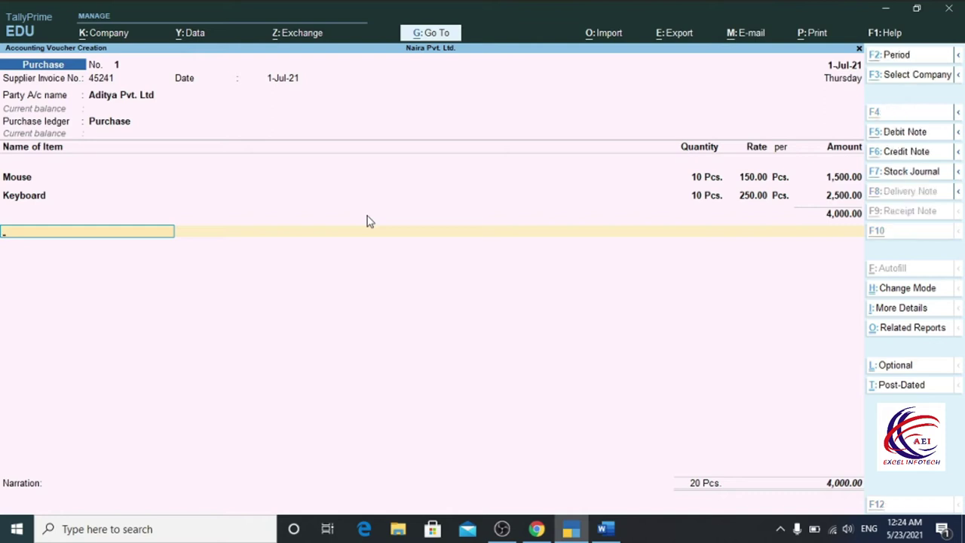
# - Start a new ledger named Cgst under the Duties & Taxes group from the voucher's tax line
pyautogui.hotkey('alt', 'c')
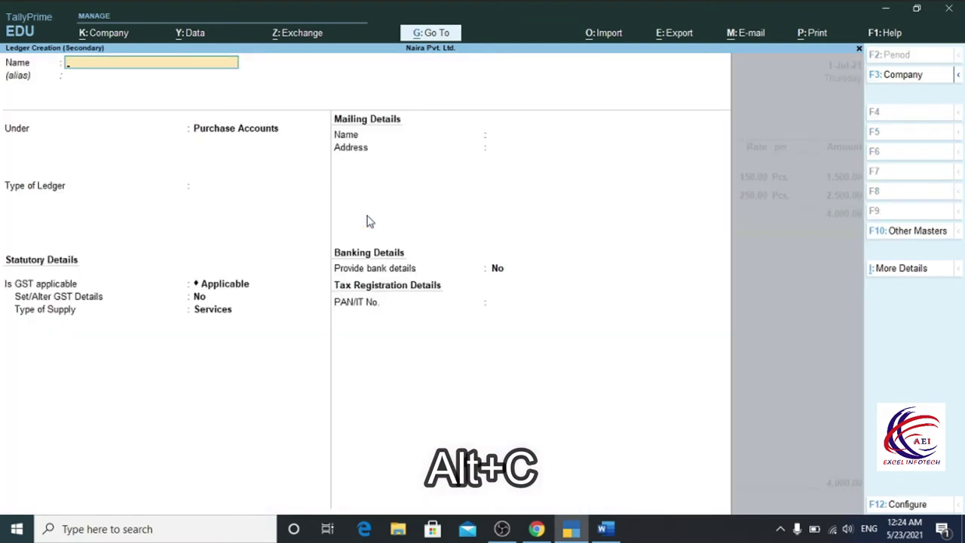
pyautogui.write('Cgst')
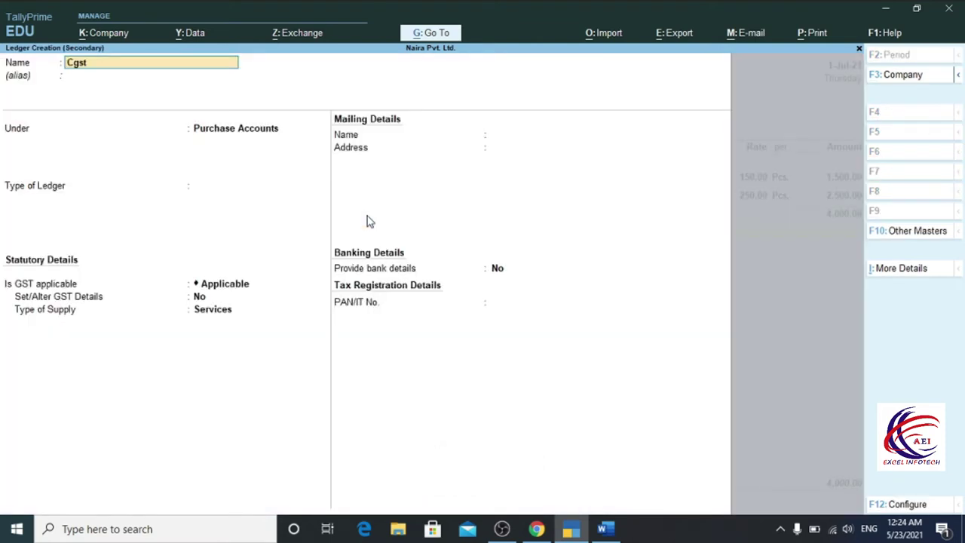
pyautogui.press('Return')
pyautogui.write('D')
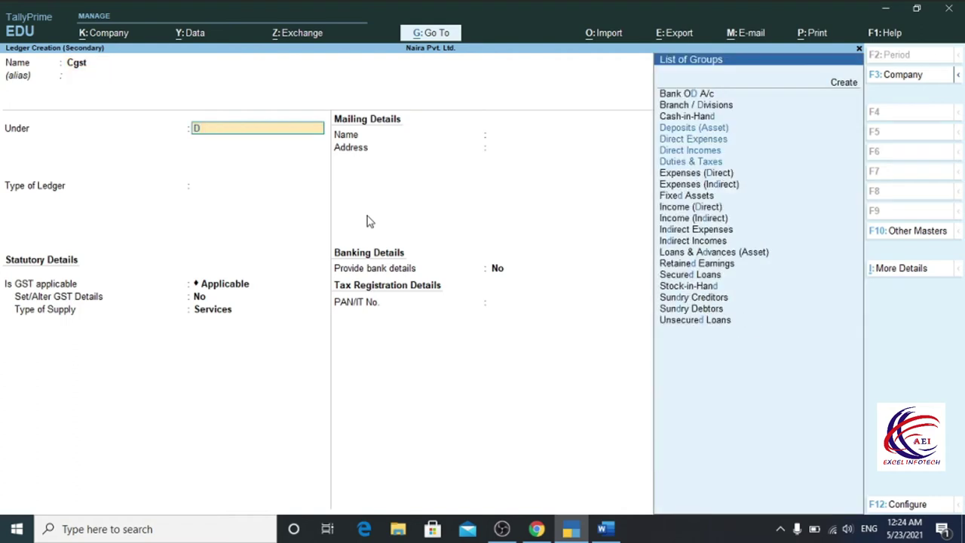
pyautogui.write('u')
pyautogui.press('Return')
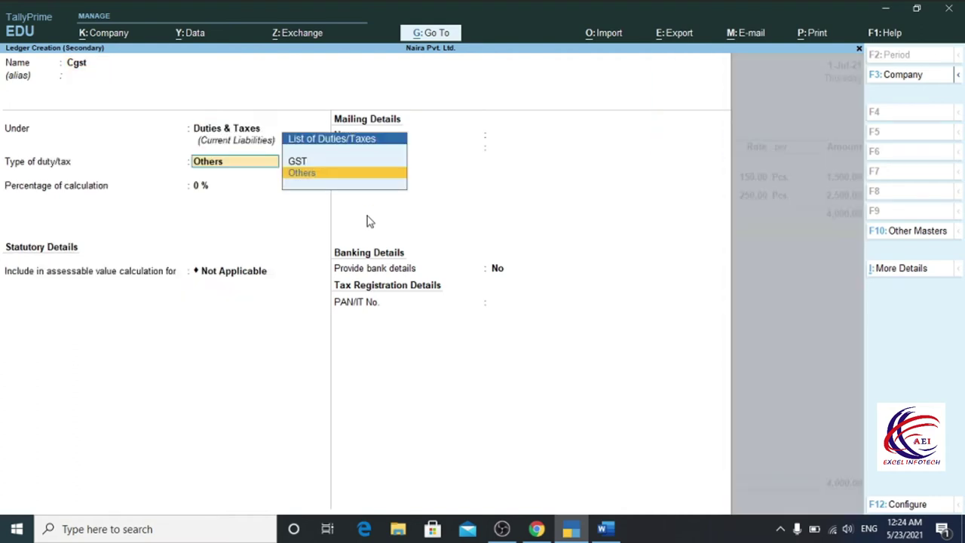
# - Set Cgst's duty type to GST with tax type Central Tax, keep 0 % and no rounding, and save it into the voucher
pyautogui.press('Up')
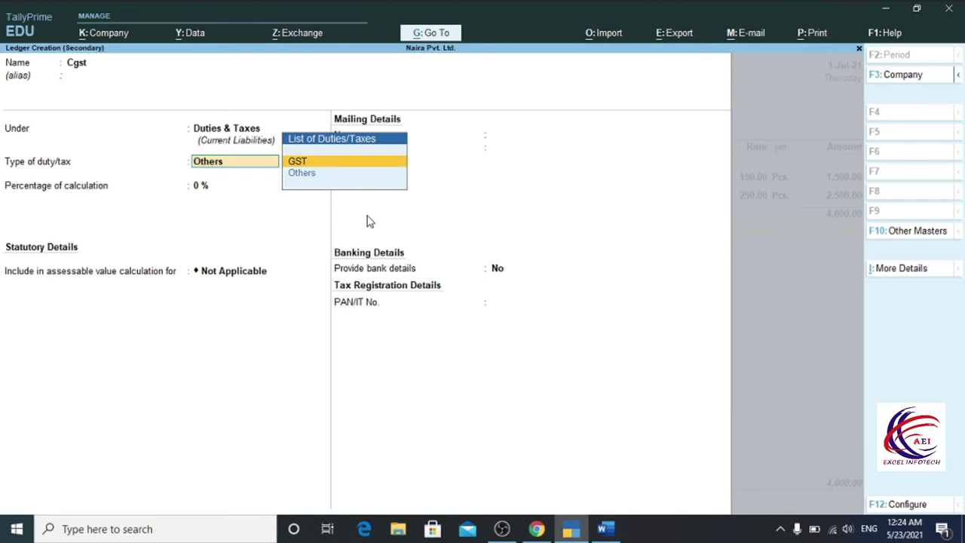
pyautogui.press('Return')
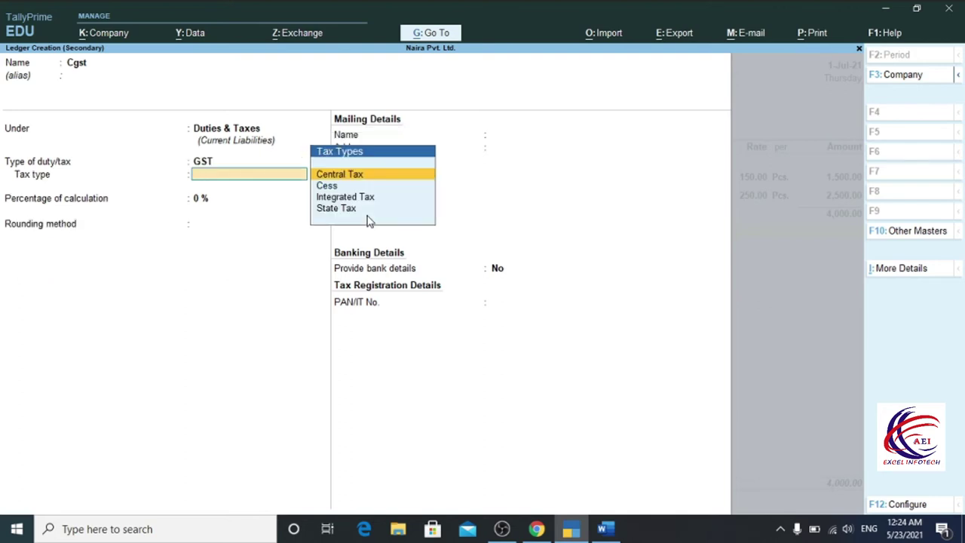
pyautogui.press('Return')
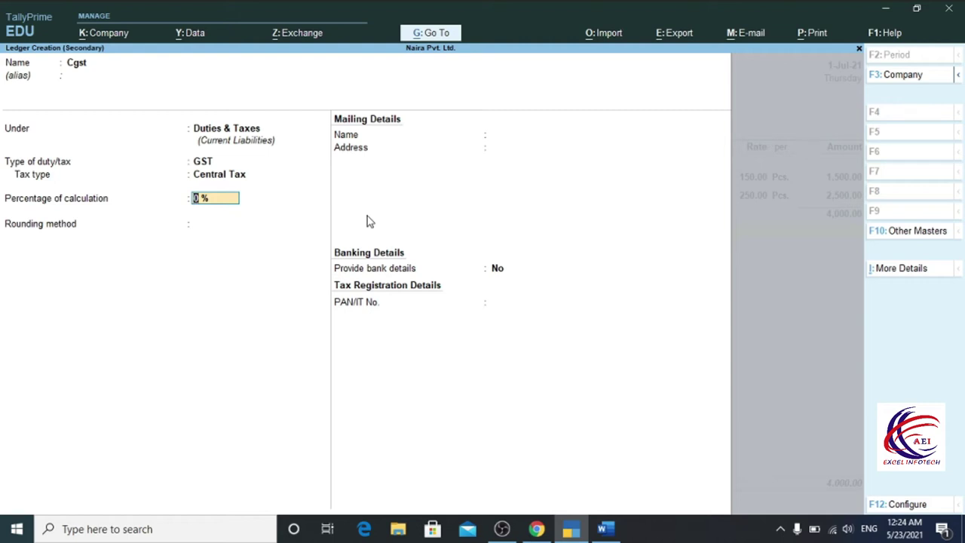
pyautogui.press('Return')
pyautogui.press('Return')
pyautogui.press('Return')
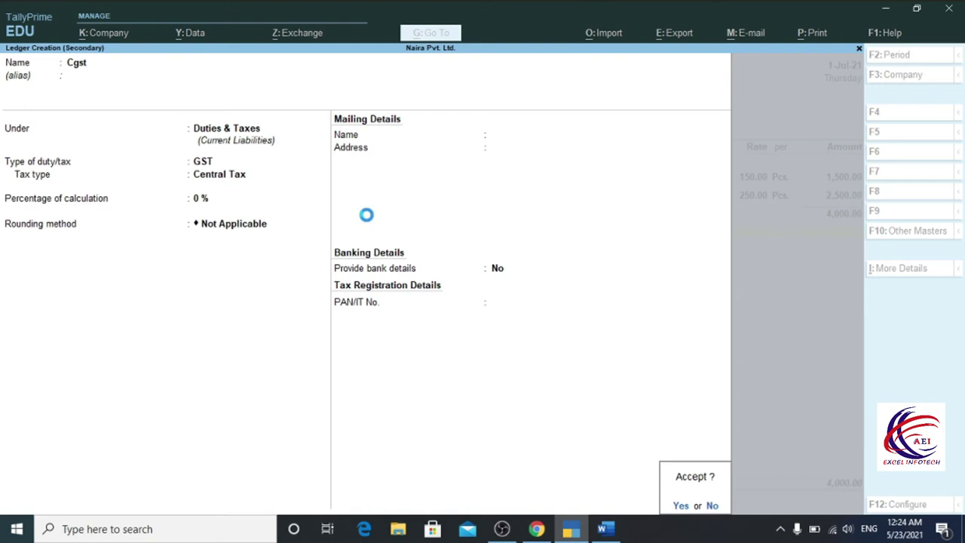
pyautogui.press('Return')
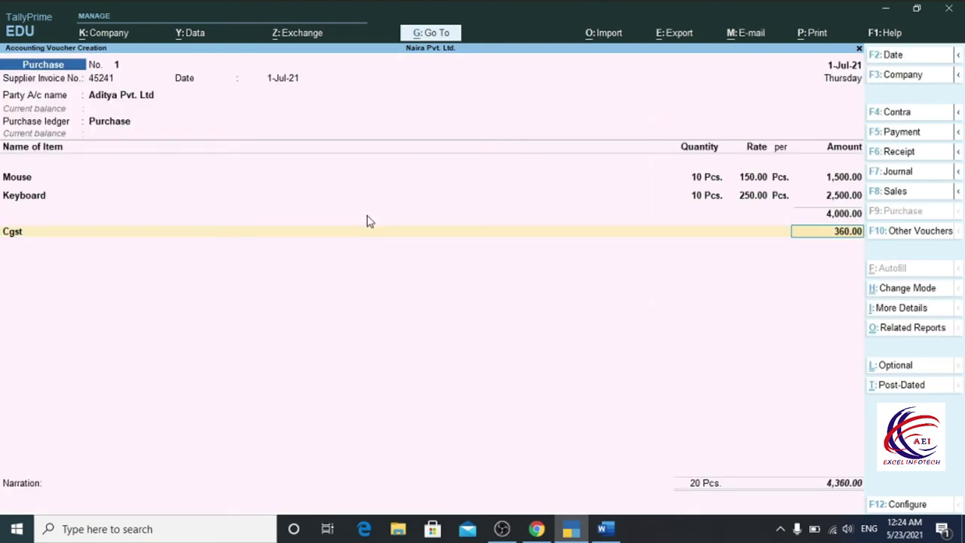
pyautogui.press('Return')
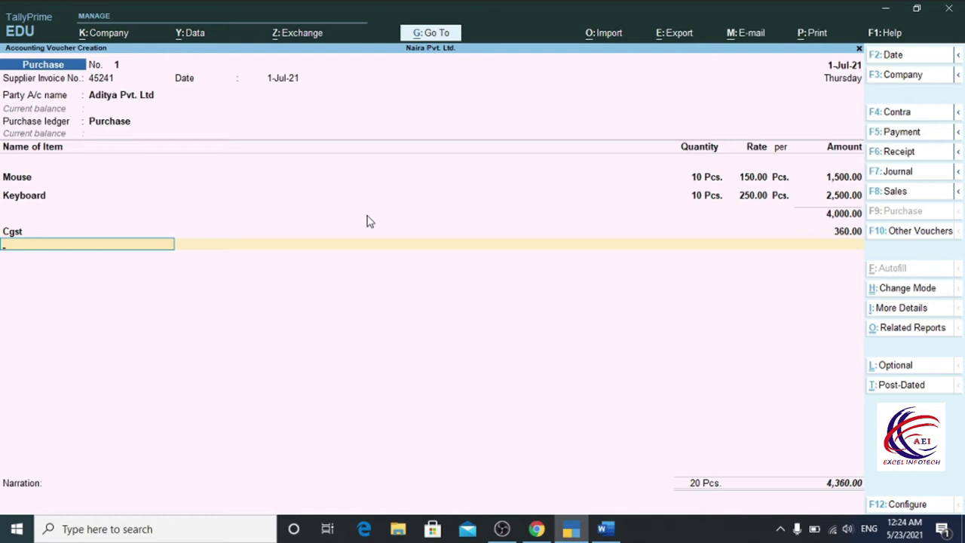
# - Start a second tax ledger named Sgst under the Duties & Taxes group
pyautogui.hotkey('alt', 'c')
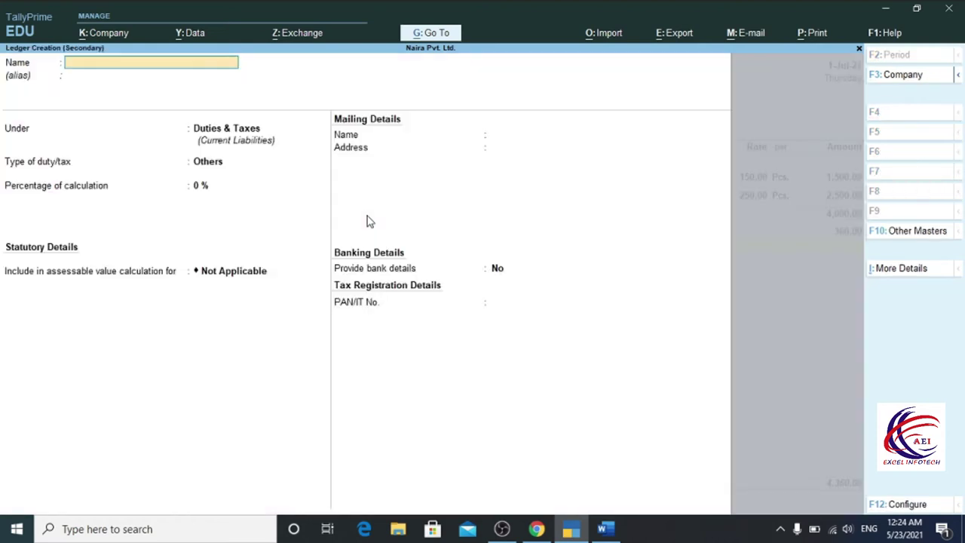
pyautogui.write('Sgst')
pyautogui.press('Return')
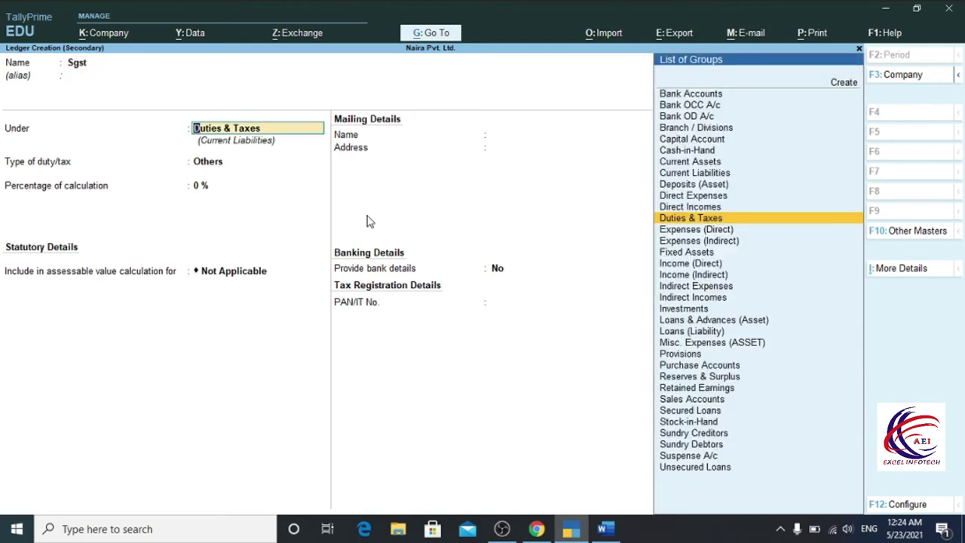
pyautogui.press('Return')
# - Set Sgst's duty type to GST with tax type State Tax, keep 0 % and no rounding, and save it into the voucher
pyautogui.press('Up')
pyautogui.press('Return')
pyautogui.press('Down')
pyautogui.press('Down')
pyautogui.press('Down')
pyautogui.press('Return')
pyautogui.press('Return')
pyautogui.press('Return')
pyautogui.press('Return')
pyautogui.press('Return')
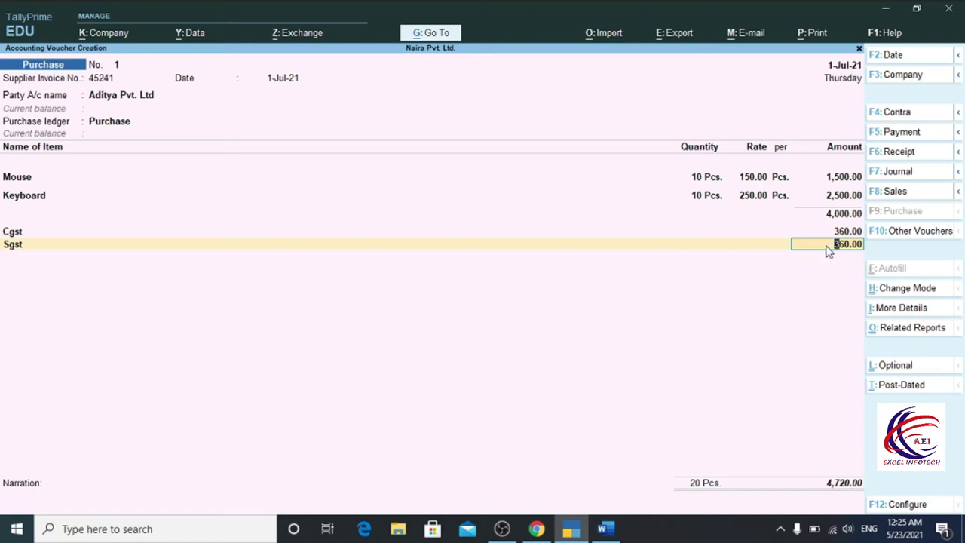
pyautogui.press('Return')
# - Accept the bill-wise details for Aditya Pvt. Ltd as New Ref, leave the narration blank, and save the purchase voucher
pyautogui.press('Return')
pyautogui.press('Return')
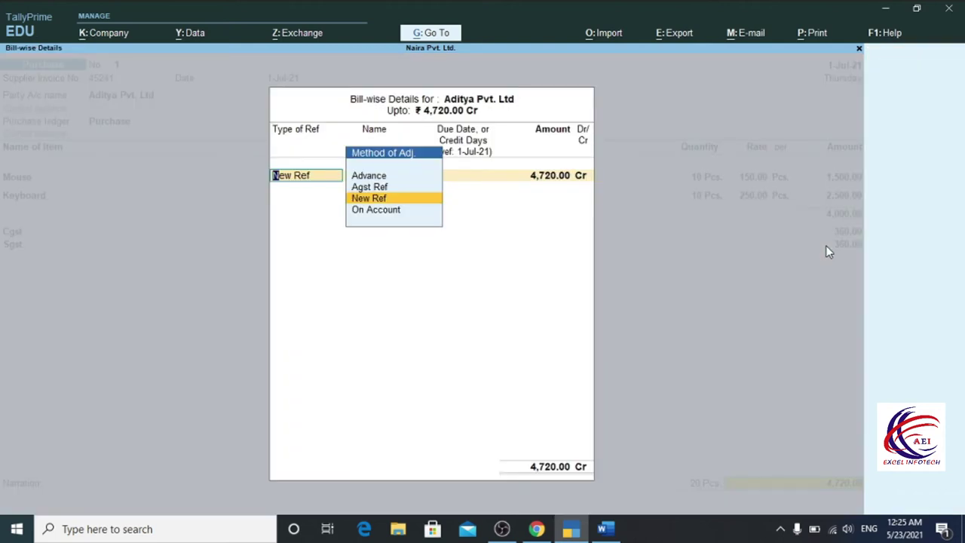
pyautogui.press('Return')
pyautogui.press('Return')
pyautogui.press('Return')
pyautogui.press('Return')
pyautogui.press('Return')
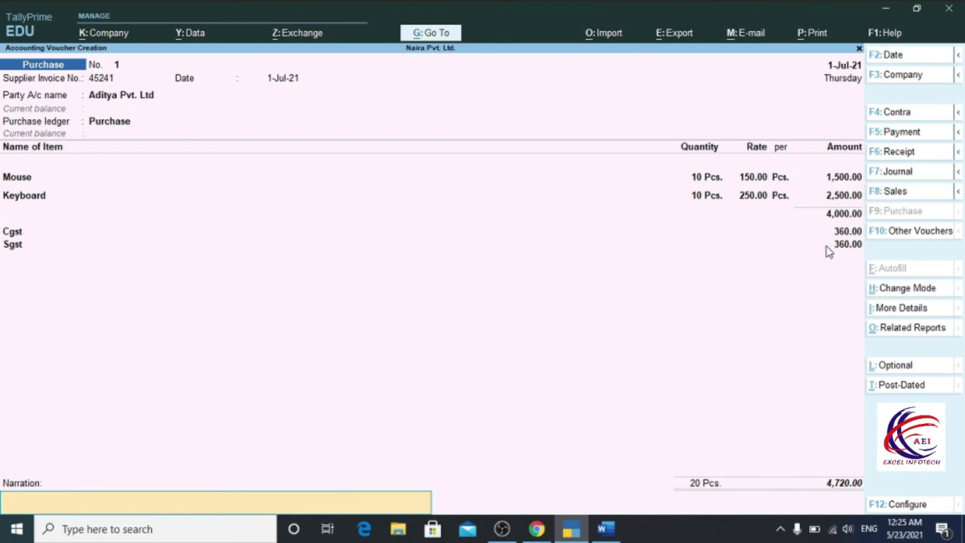
pyautogui.press('Return')
pyautogui.press('Return')
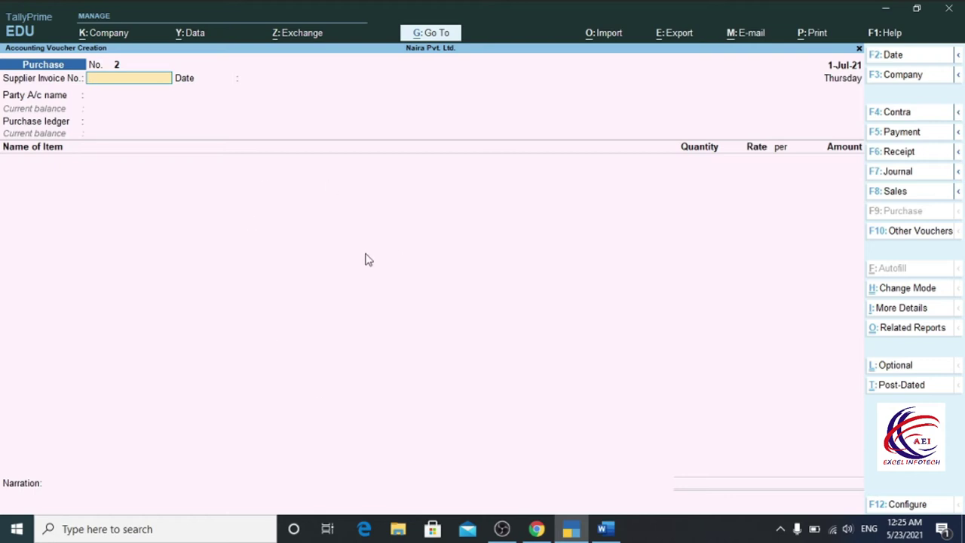
# - Look up the second supplier, Kamal Ind, in the Word document's Purchase Entry table and return to TallyPrime
pyautogui.click(603, 529)
pyautogui.scroll(-5, 430, 406)
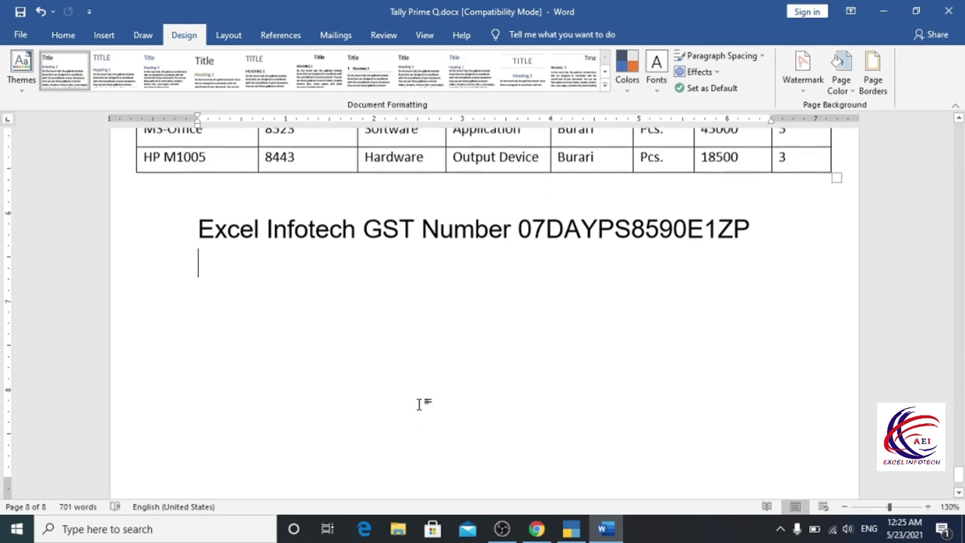
pyautogui.scroll(8, 419, 405)
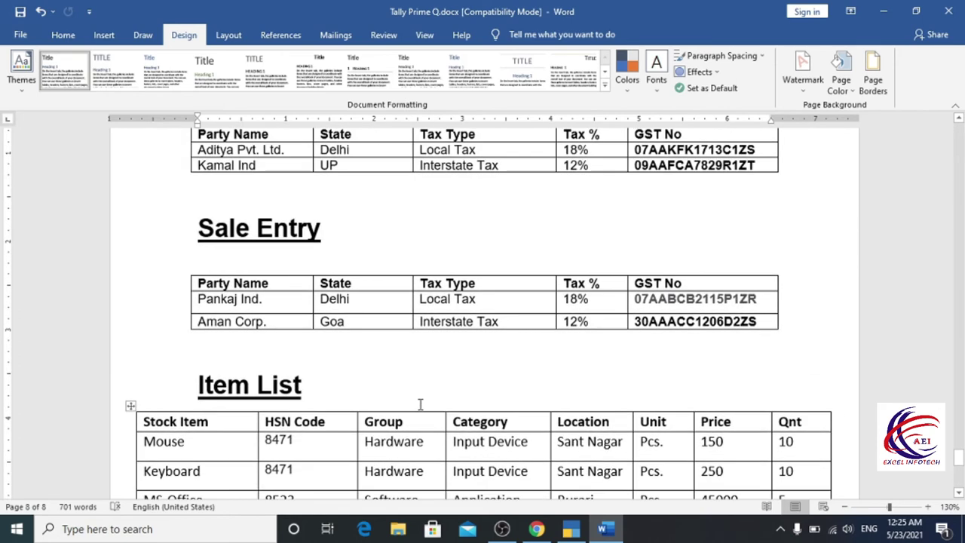
pyautogui.scroll(2, 354, 321)
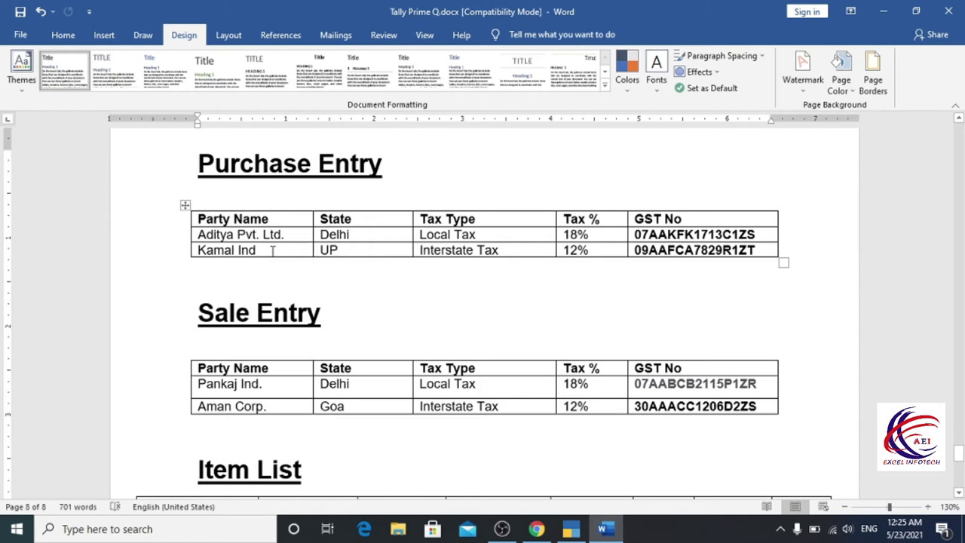
pyautogui.moveTo(259, 249); pyautogui.dragTo(197, 249)
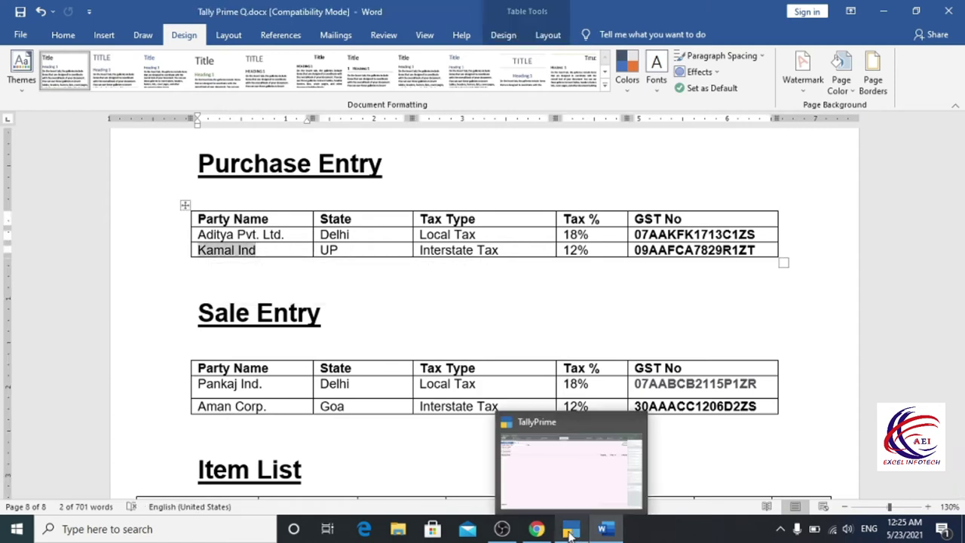
pyautogui.click(571, 528)
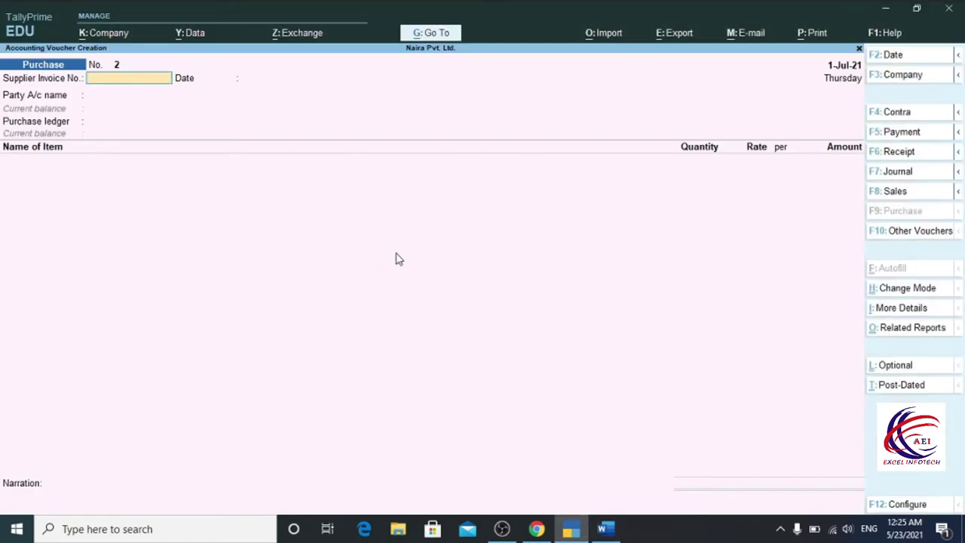
# - Enter 1010 as the supplier invoice number in the new purchase voucher, keeping the date 1-Jul-21
pyautogui.write('1010')
pyautogui.press('Return')
pyautogui.hotkey('alt', 'c')
pyautogui.press('Return')
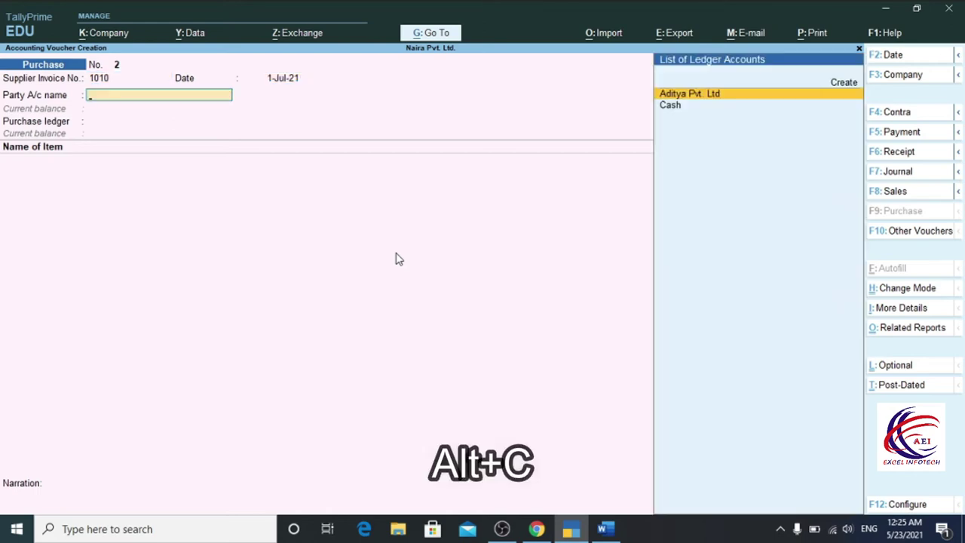
# - Start a new party ledger from the purchase voucher and name it Kamal Ind, copying the name from the Word document
pyautogui.hotkey('alt', 'c')
pyautogui.write('Mouse')
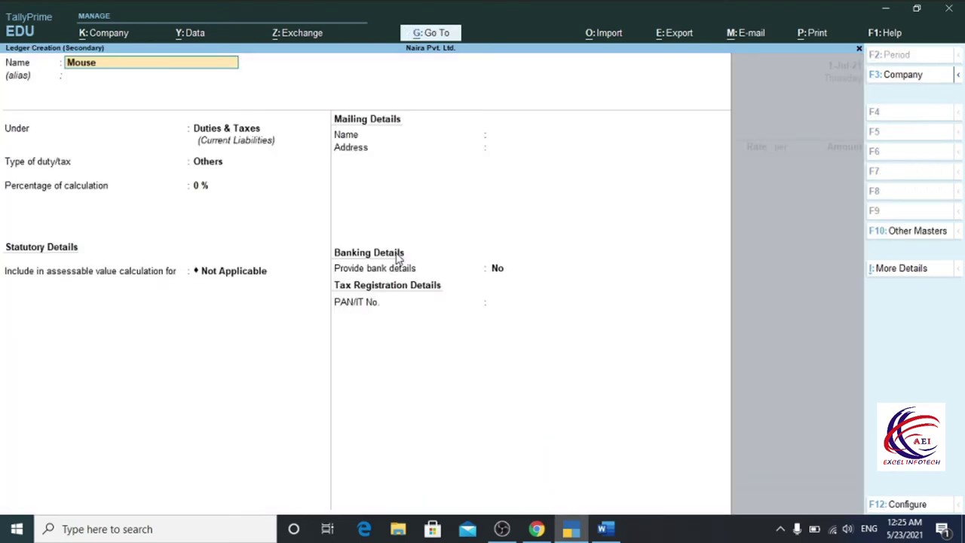
pyautogui.hotkey('alt', 'Tab')
pyautogui.hotkey('alt', 'Tab')
pyautogui.hotkey('ctrl', 'alt', 'v')
pyautogui.press('Return')
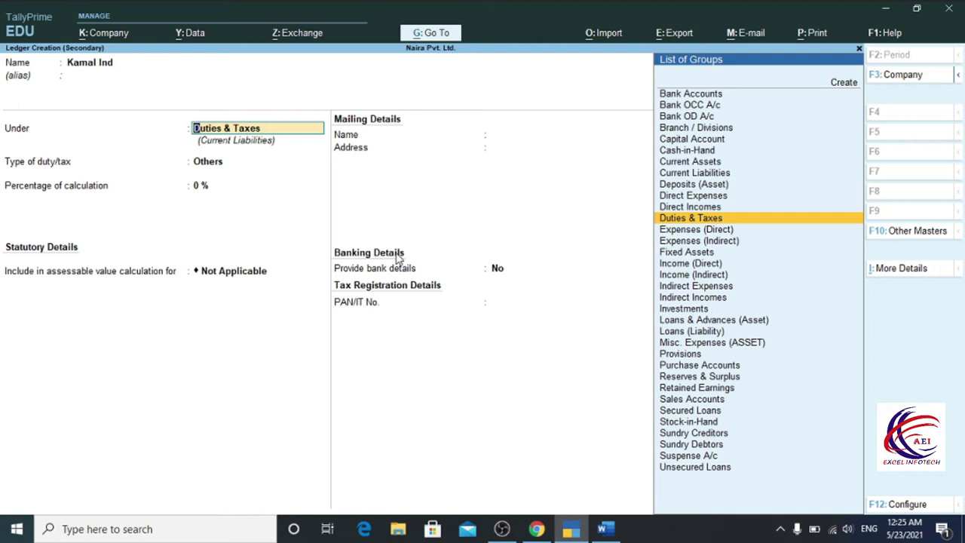
# - Place the Kamal Ind ledger under Sundry Creditors, keeping bill-by-bill balances on and the credit period blank
pyautogui.write('S')
pyautogui.press('Down')
pyautogui.press('Down')
pyautogui.press('Down')
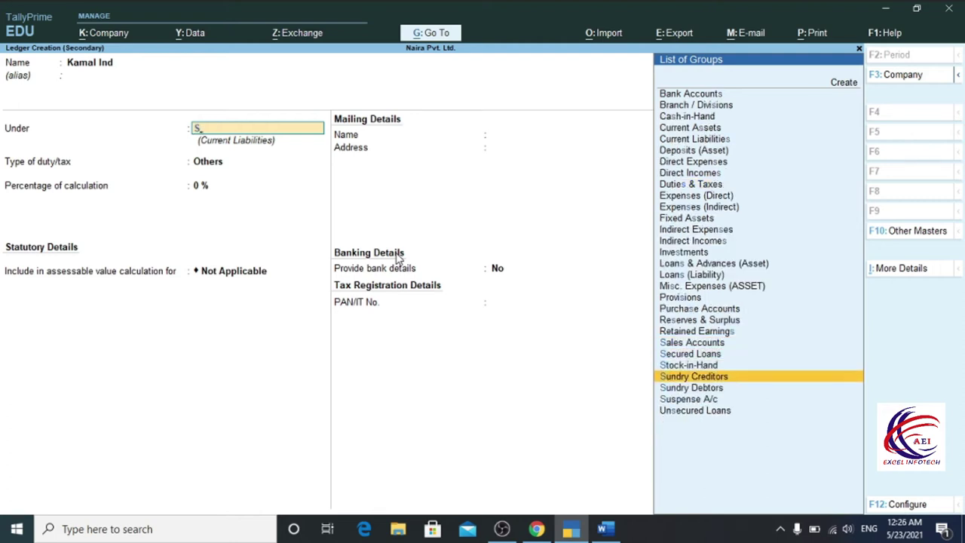
pyautogui.press('Return')
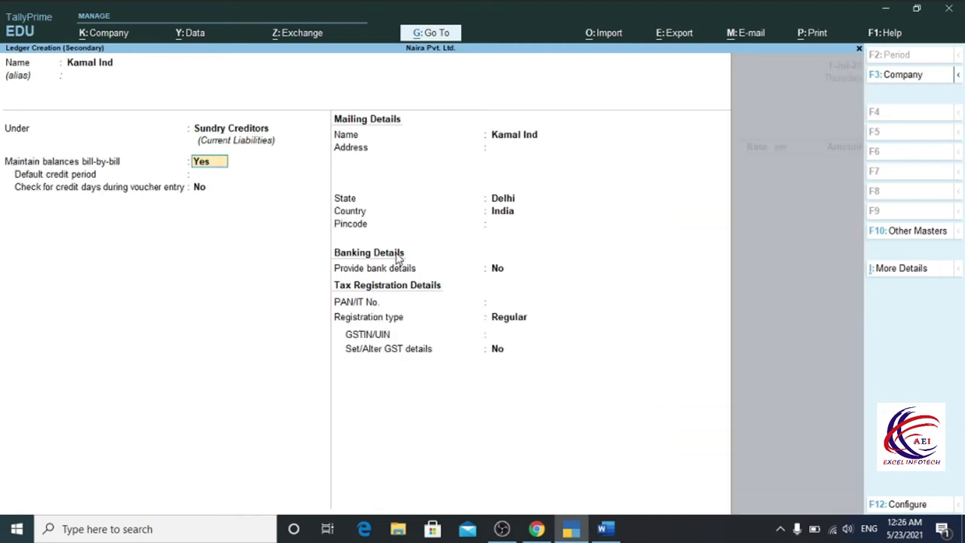
pyautogui.press('Return')
pyautogui.press('Return')
pyautogui.press('Return')
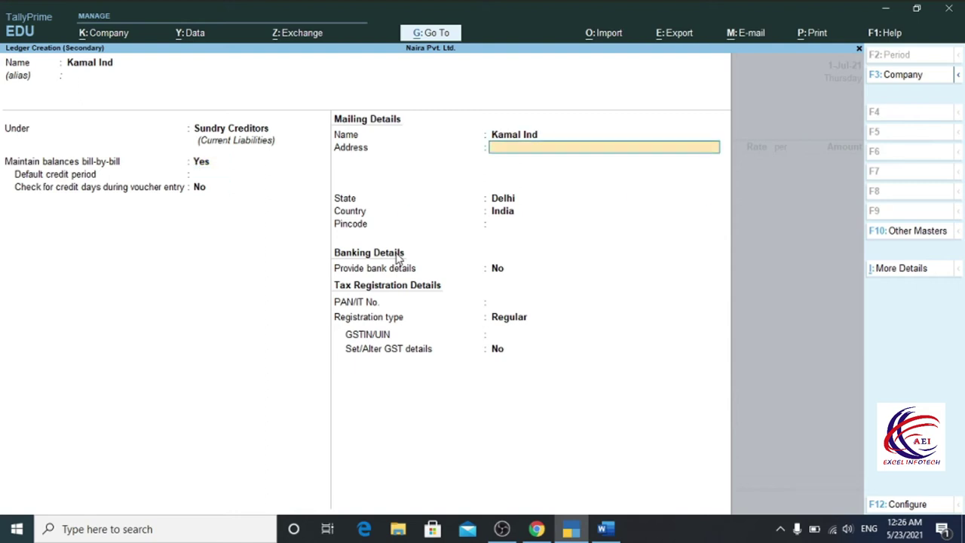
# - Set Kamal Ind's state to Uttar Pradesh, with no address, pincode, bank details or PAN, and keep the Regular registration type
pyautogui.press('Return')
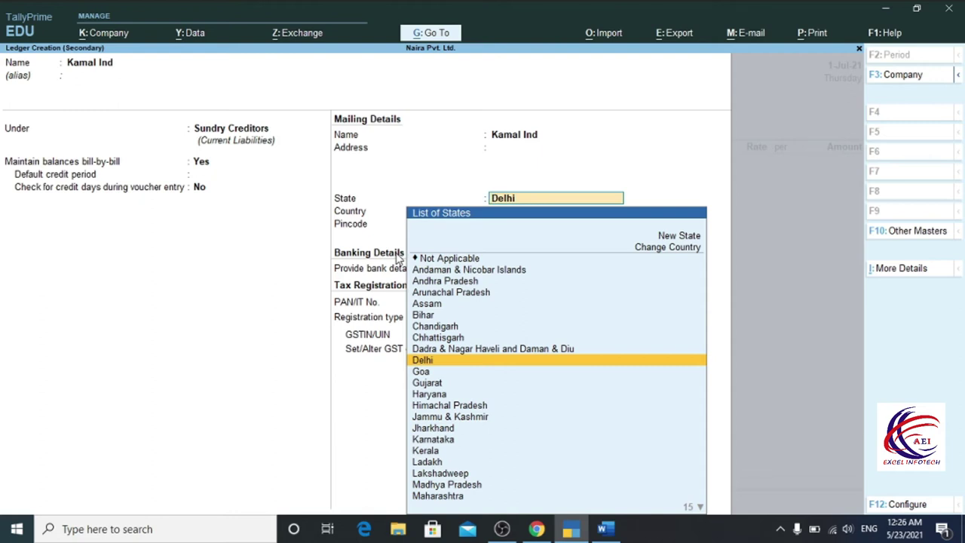
pyautogui.write('U')
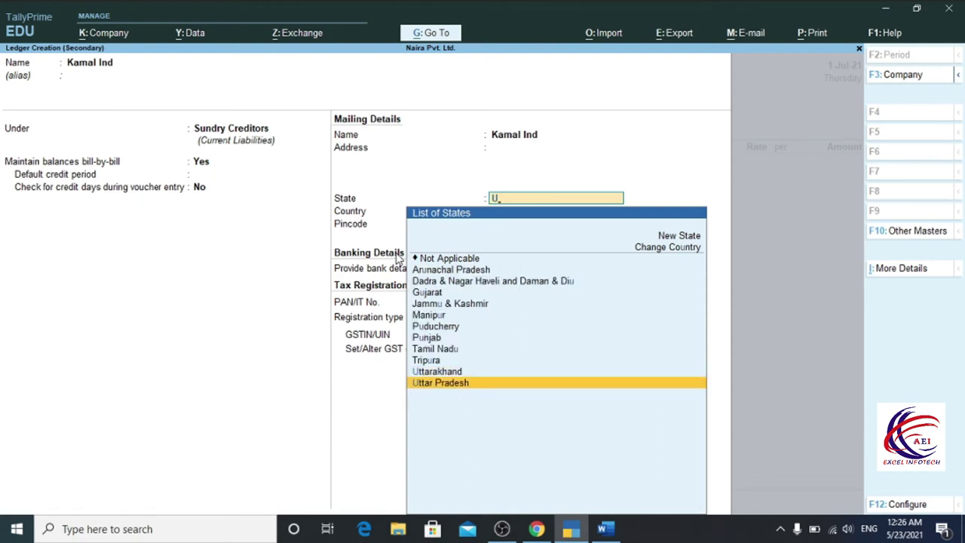
pyautogui.press('Return')
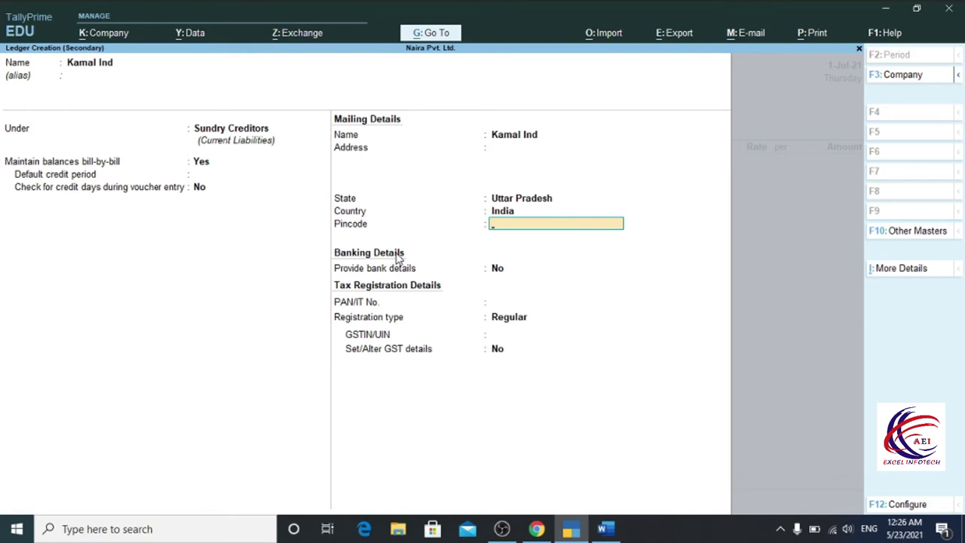
pyautogui.press('Return')
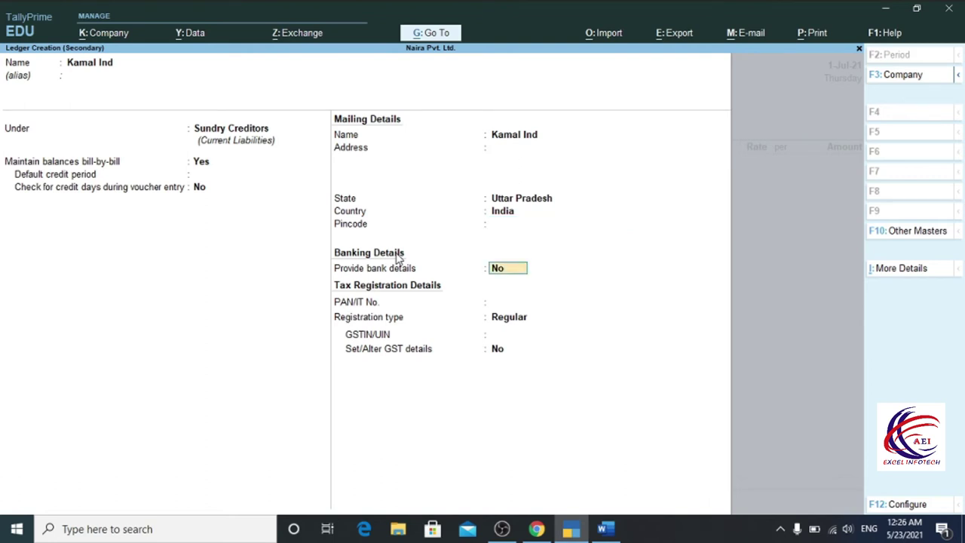
pyautogui.press('Return')
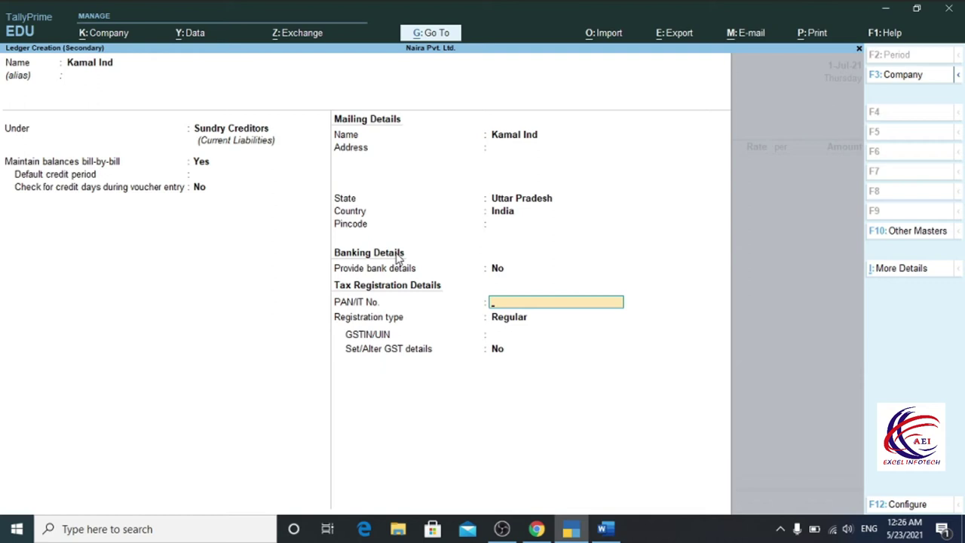
pyautogui.press('Return')
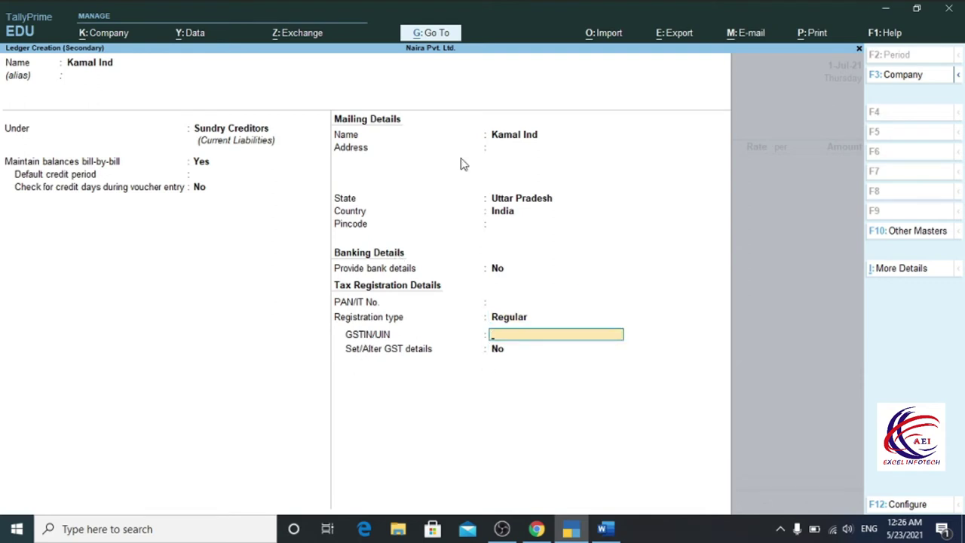
# - Copy Kamal Ind's GST number from the Word Purchase Entry table into the GSTIN/UIN field and save the ledger into the voucher
pyautogui.hotkey('alt', 'Tab')
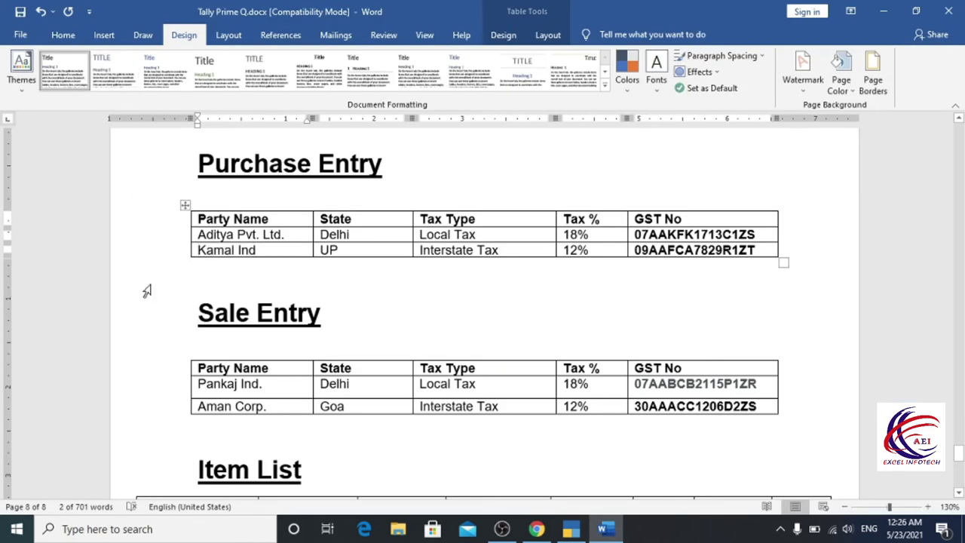
pyautogui.moveTo(759, 251); pyautogui.dragTo(633, 250)
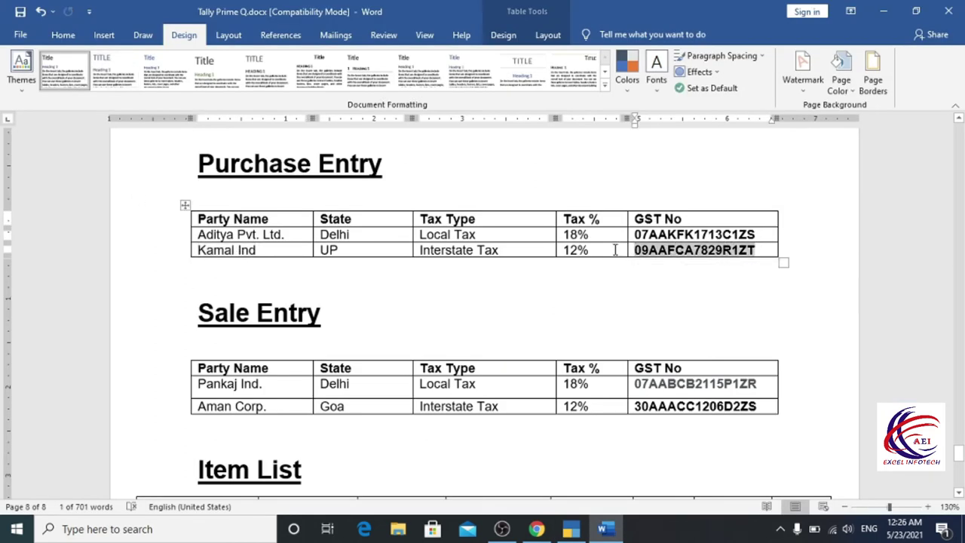
pyautogui.hotkey('ctrl', 'c')
pyautogui.hotkey('alt', 'Tab')
pyautogui.hotkey('ctrl', 'alt', 'v')
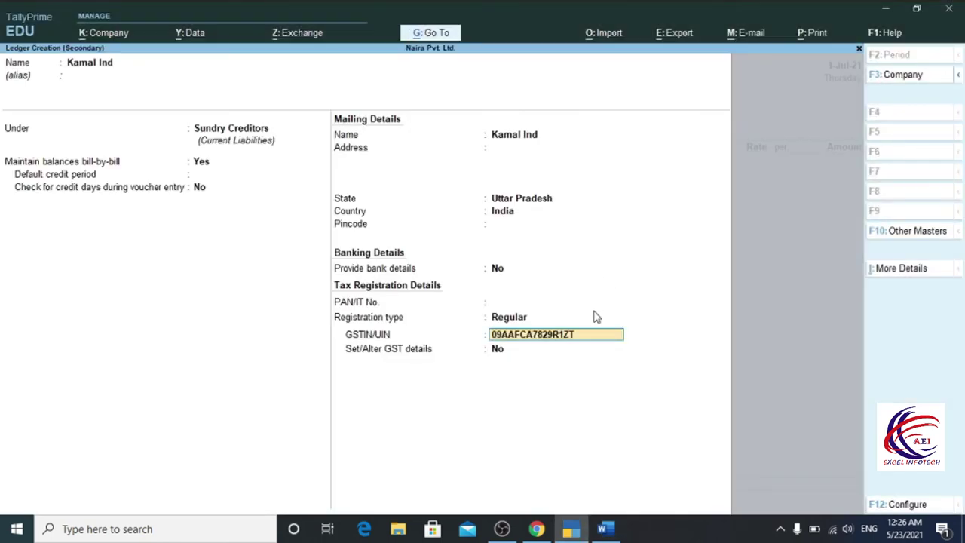
pyautogui.press('Return')
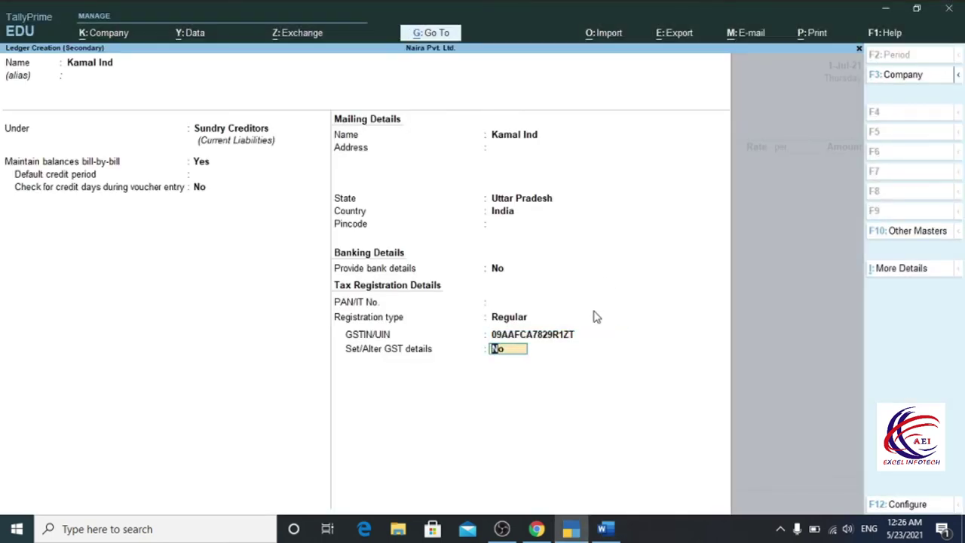
pyautogui.press('Return')
pyautogui.press('Return')
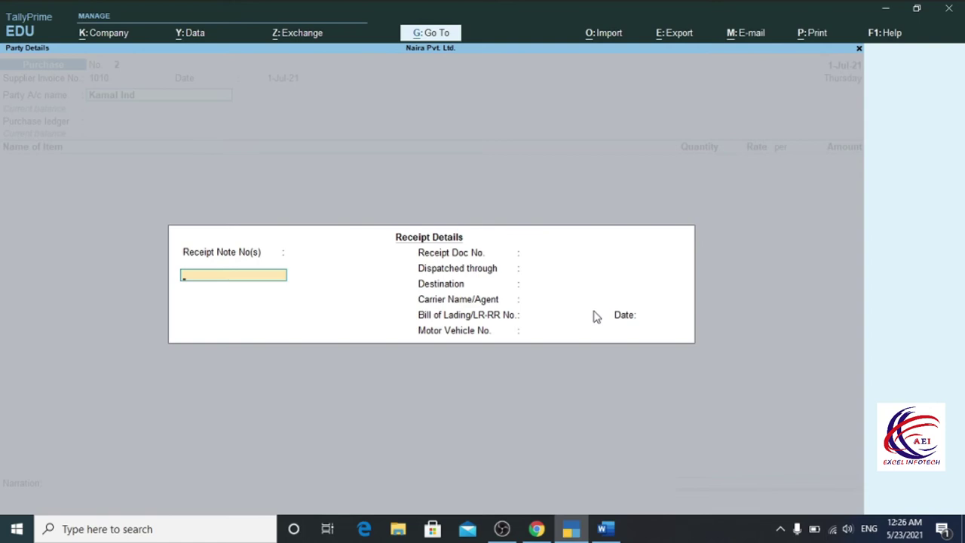
# - Leave all receipt details for the Kamal Ind voucher blank and accept them
pyautogui.press('Return')
pyautogui.press('Return')
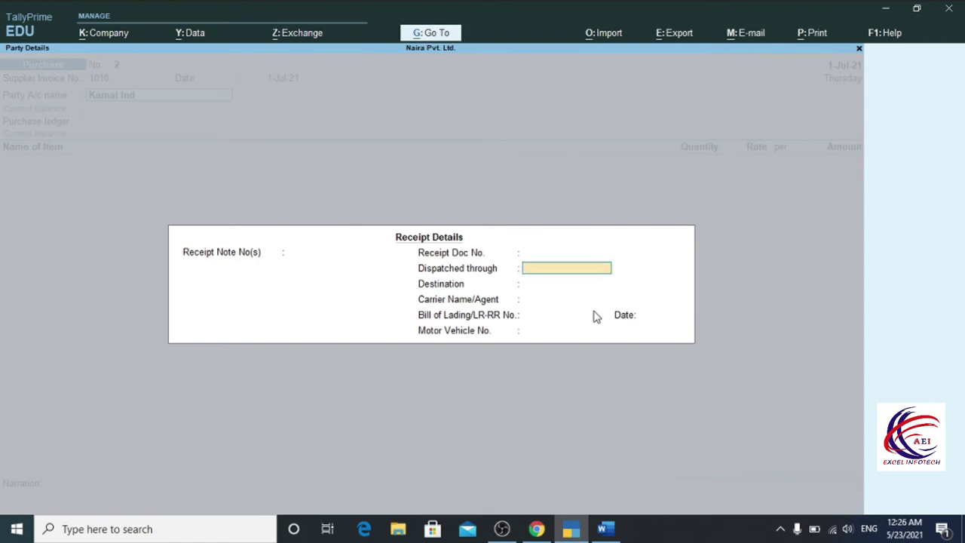
pyautogui.press('Return')
pyautogui.press('Return')
pyautogui.press('Return')
pyautogui.press('Return')
pyautogui.press('Return')
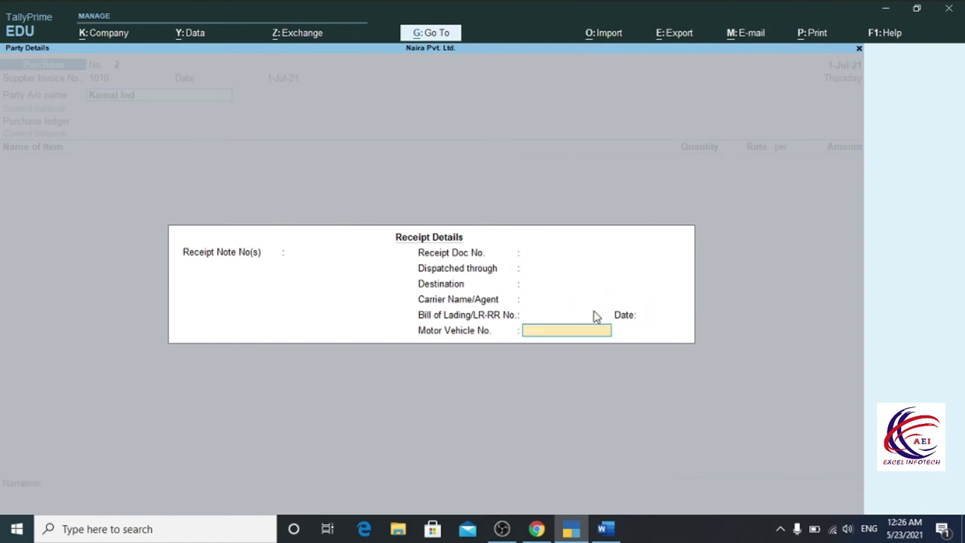
pyautogui.press('Return')
# - Accept Kamal Ind's party details with state Uttar Pradesh and choose Purchase as the purchase ledger
pyautogui.press('Return')
pyautogui.press('Return')
pyautogui.press('Return')
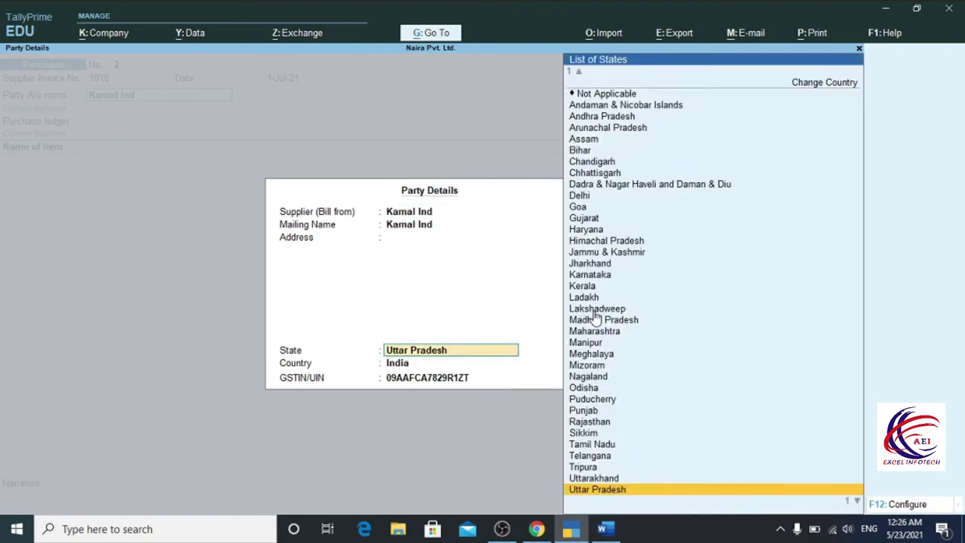
pyautogui.press('Return')
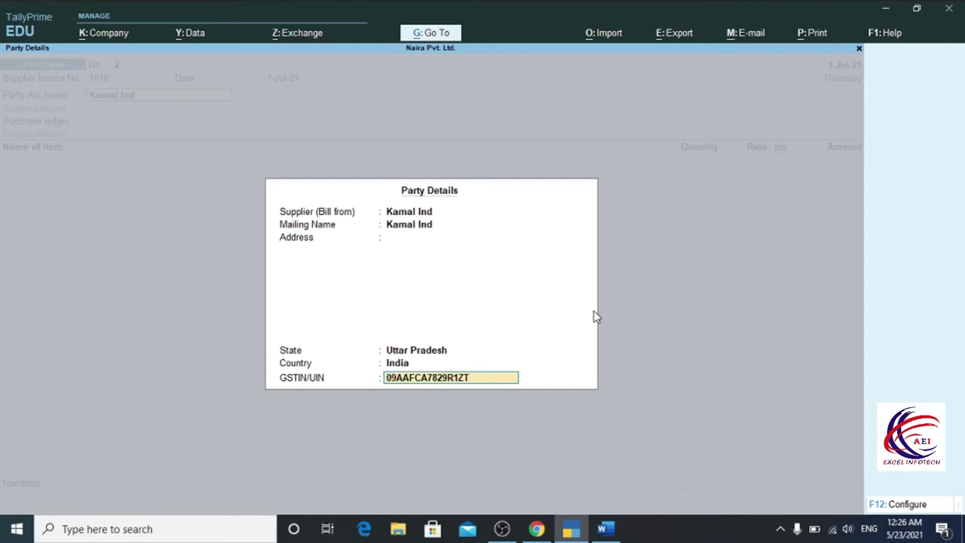
pyautogui.press('Return')
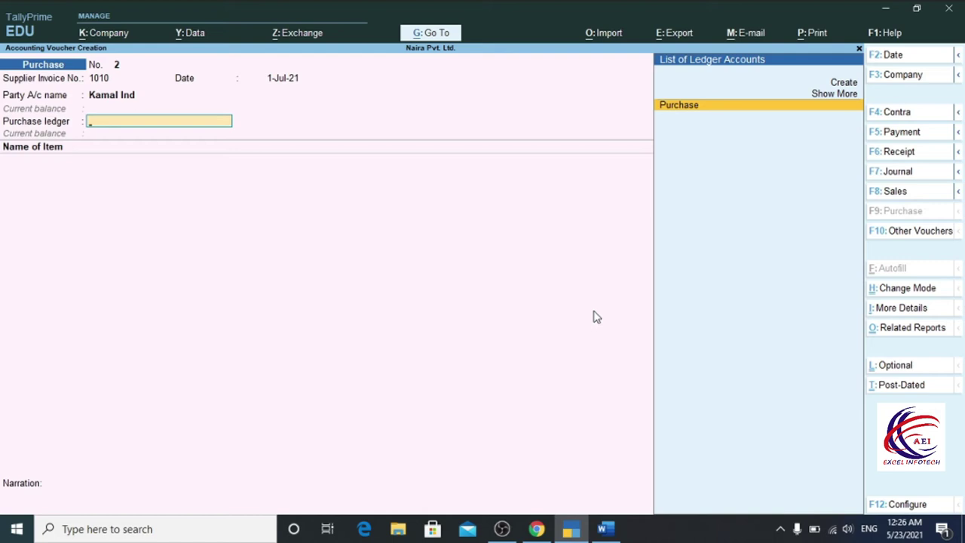
pyautogui.press('Return')
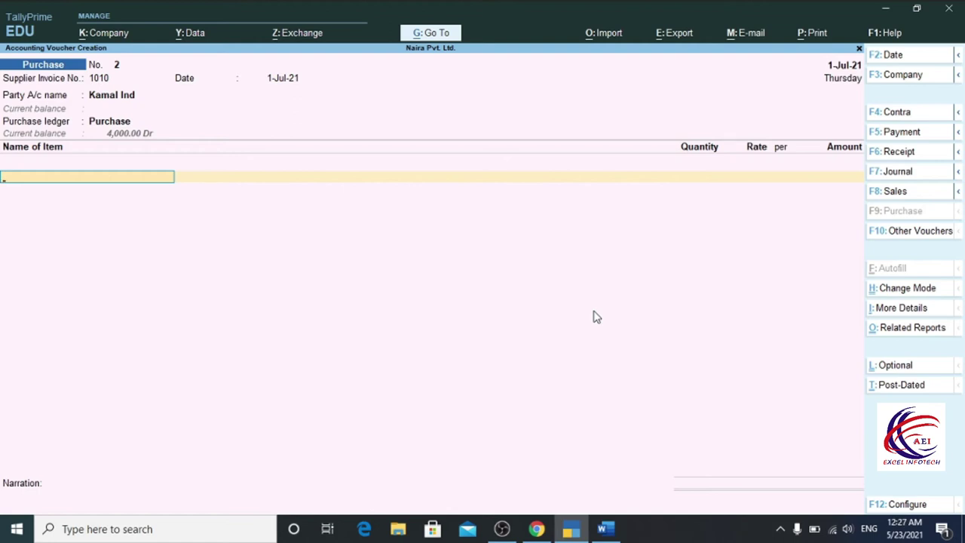
pyautogui.press('Down')
pyautogui.press('Down')
pyautogui.press('Up')
pyautogui.press('Down')
pyautogui.press('Up')
pyautogui.press('Down')
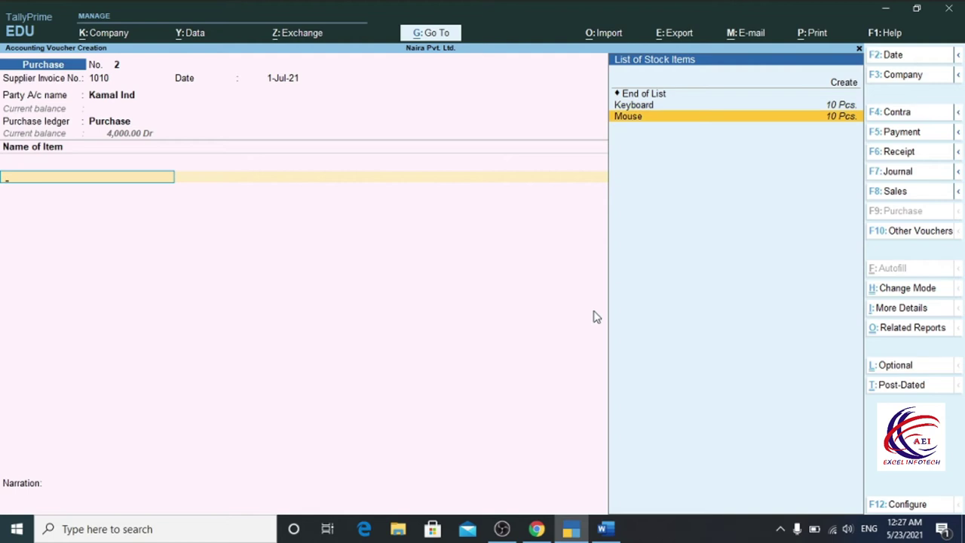
# - Copy MS-Office from the Word Item List and create a new stock item with that name in TallyPrime
pyautogui.hotkey('alt', 'Tab')
pyautogui.scroll(-5, 211, 405)
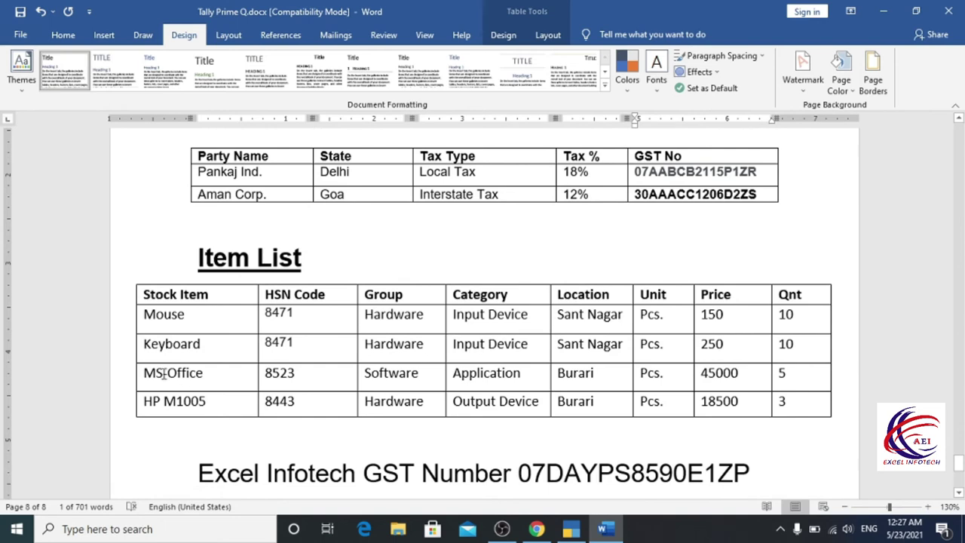
pyautogui.moveTo(203, 374); pyautogui.dragTo(143, 375)
pyautogui.hotkey('ctrl', 'c')
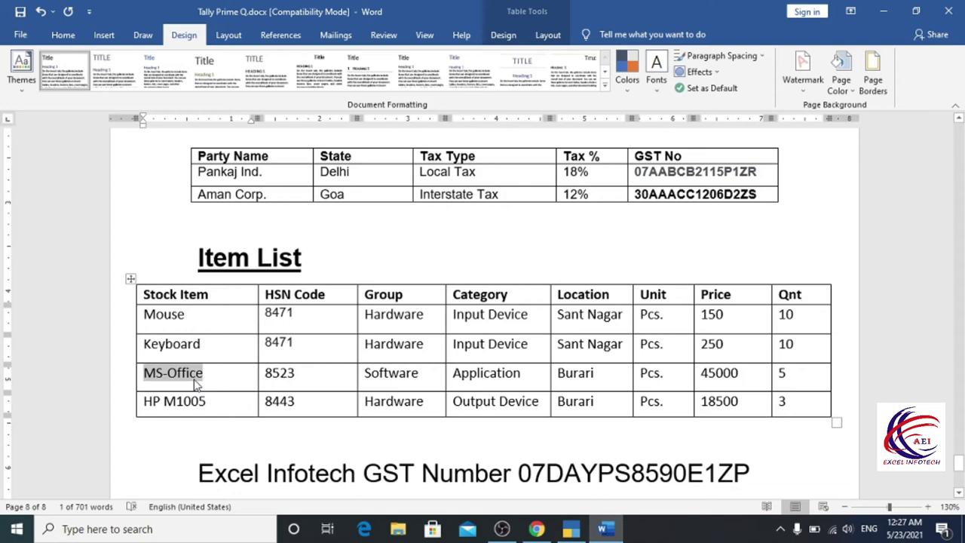
pyautogui.click(571, 529)
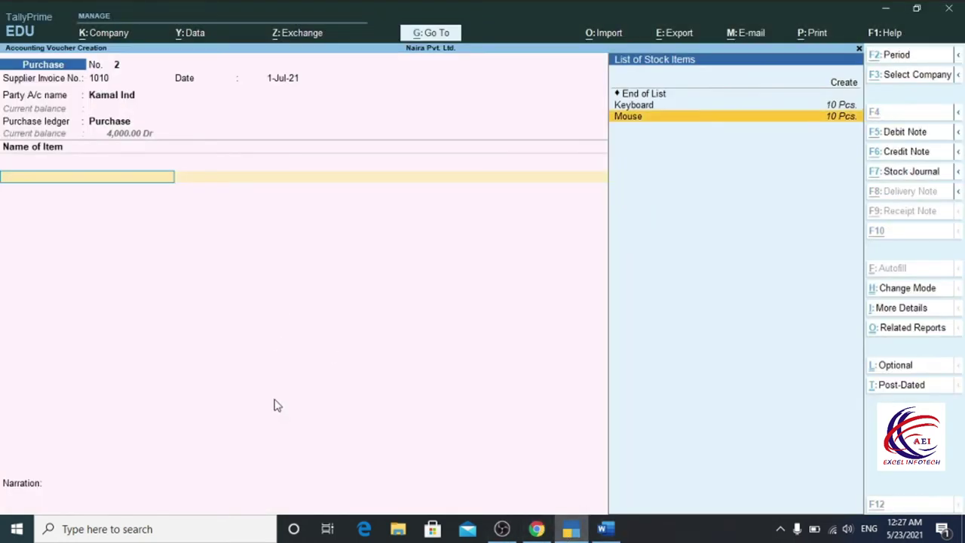
pyautogui.hotkey('alt', 'c')
pyautogui.hotkey('ctrl', 'alt', 'v')
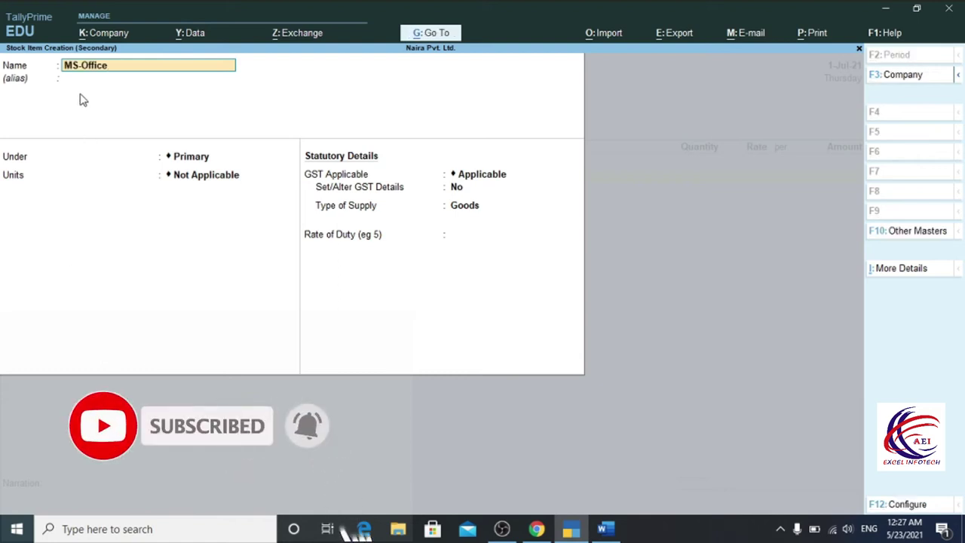
pyautogui.press('Return')
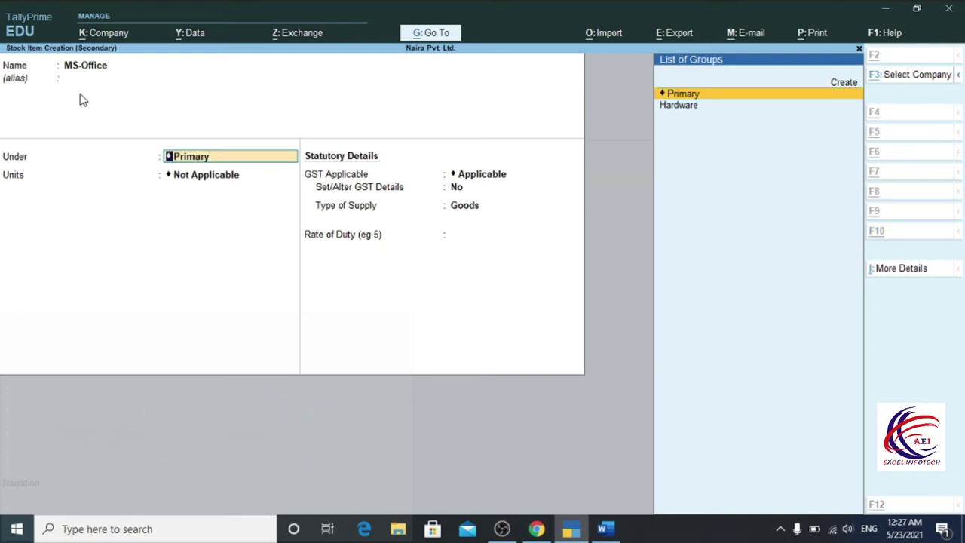
# - Create a stock group named Software under Primary for the MS-Office item, without adding item quantities
pyautogui.hotkey('alt', 'c')
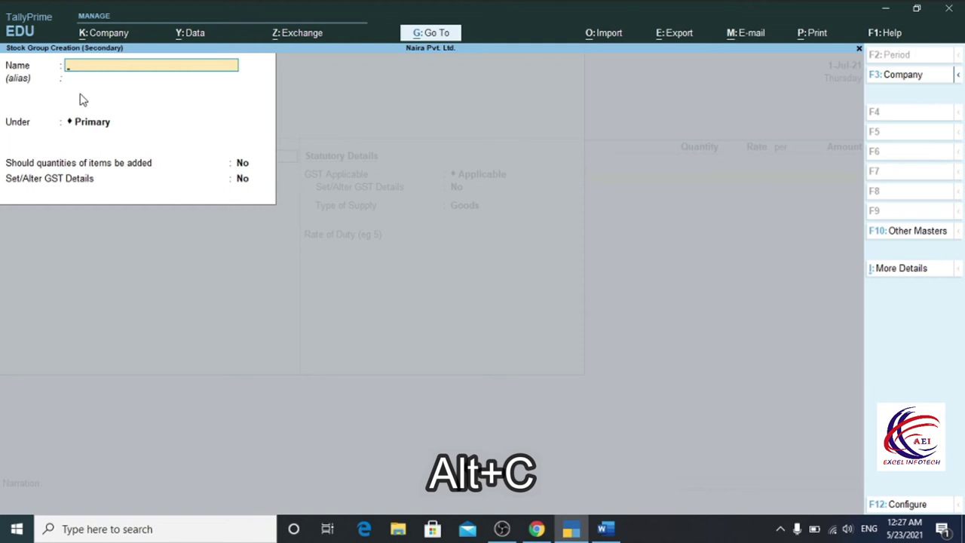
pyautogui.write('Software')
pyautogui.press('Return')
pyautogui.press('Return')
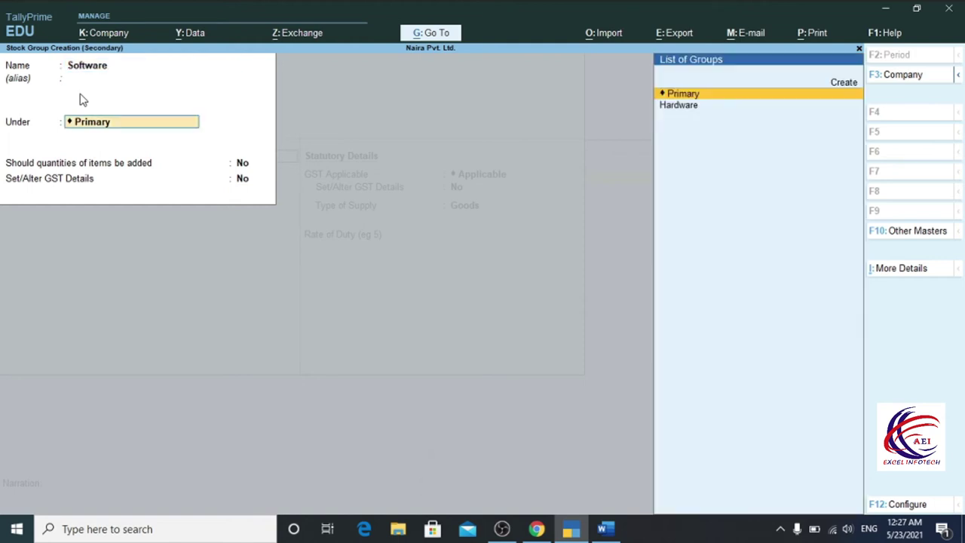
pyautogui.press('Return')
pyautogui.press('Return')
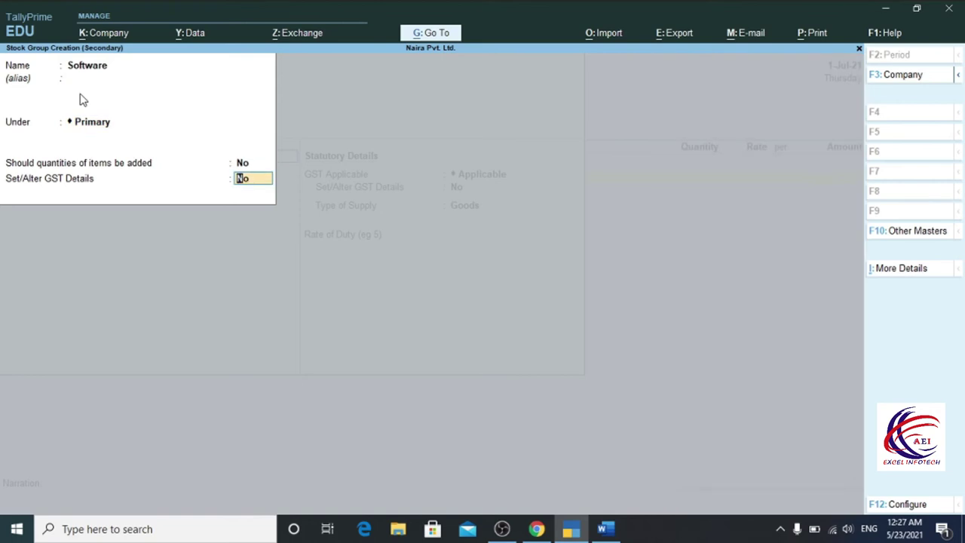
# - Enable GST details for the Software stock group and enter MS-Office as the HSN/SAC description
pyautogui.hotkey('alt', 'c')
pyautogui.write('y')
pyautogui.press('Return')
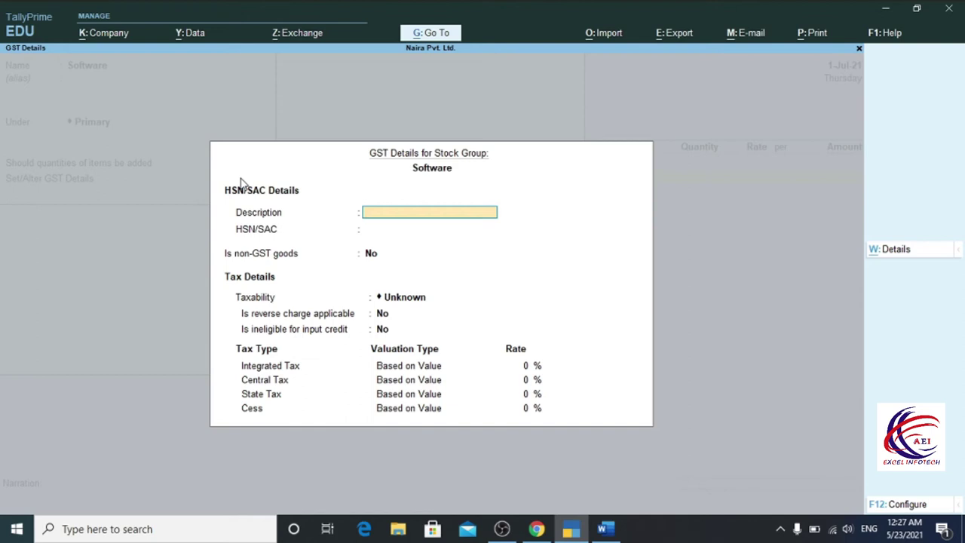
pyautogui.press('ctrl')
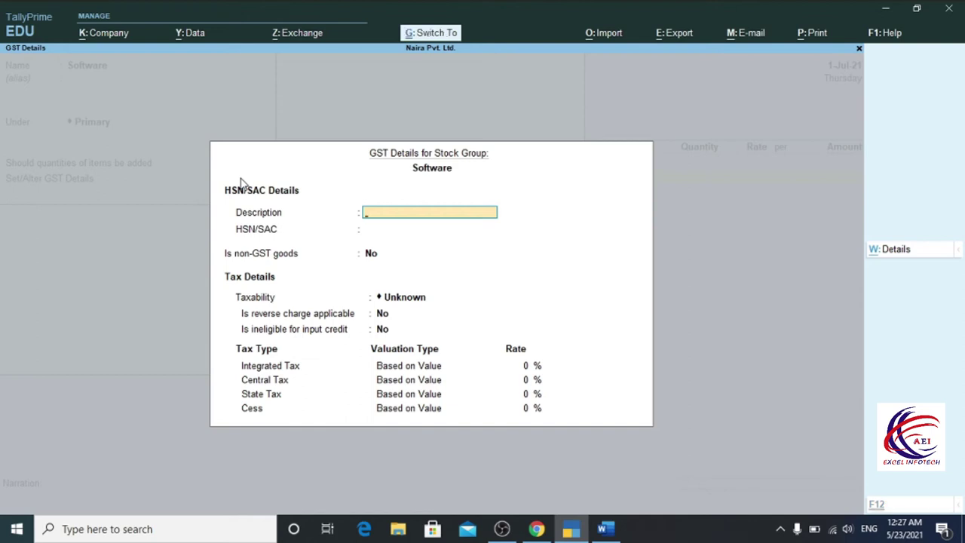
pyautogui.hotkey('ctrl', 'v')
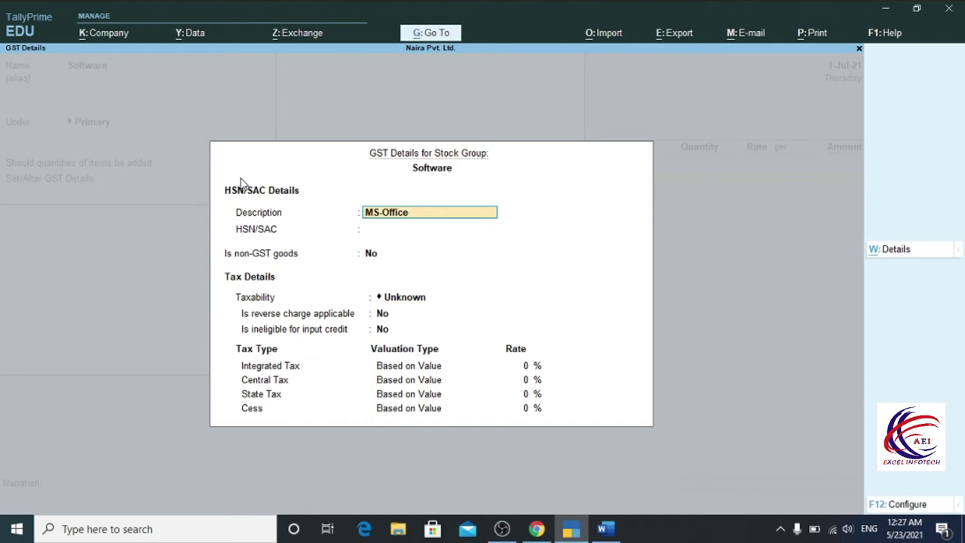
pyautogui.press('Return')
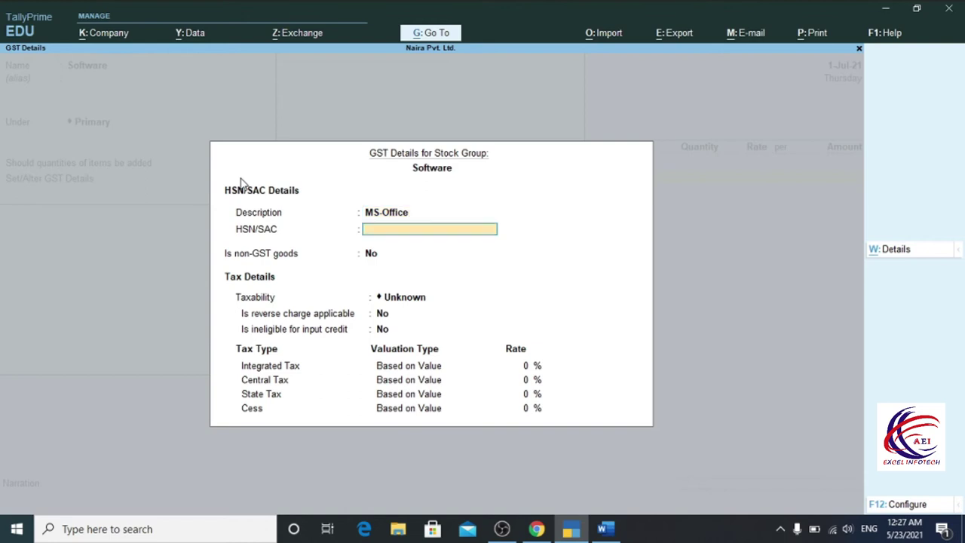
# - Copy MS-Office's HSN code 8523 from the Word Item List into the Software group's HSN/SAC in TallyPrime, keeping non-GST goods at No
pyautogui.hotkey('alt', 'Tab')
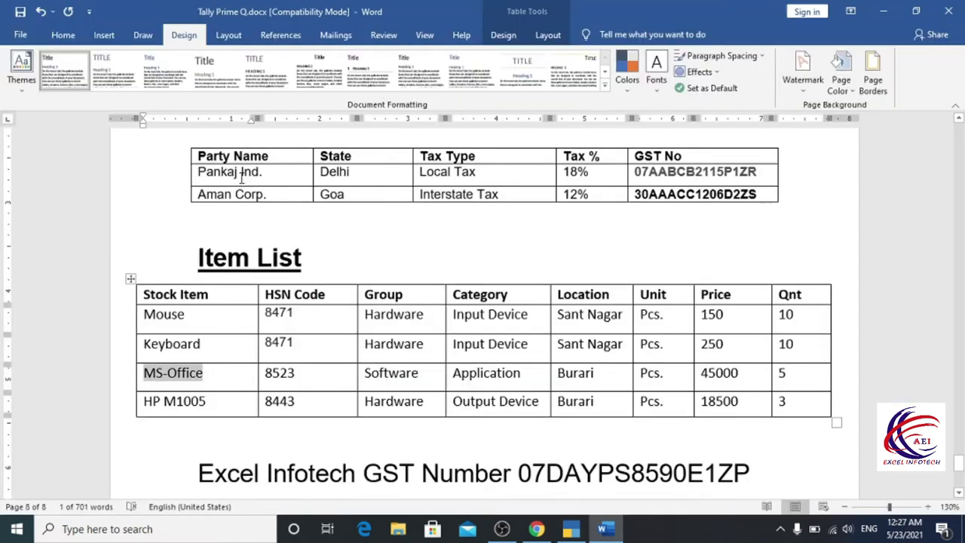
pyautogui.doubleClick(290, 373)
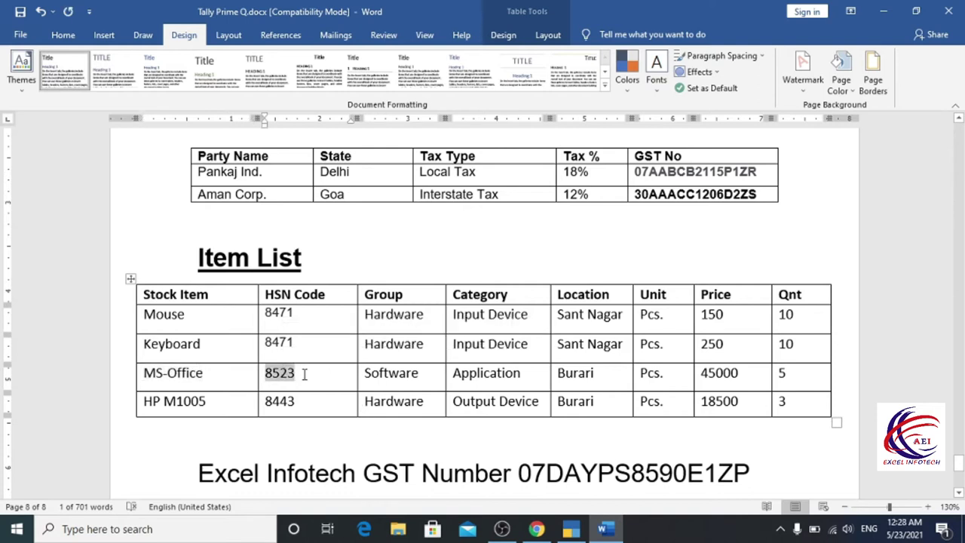
pyautogui.hotkey('alt', 'Tab')
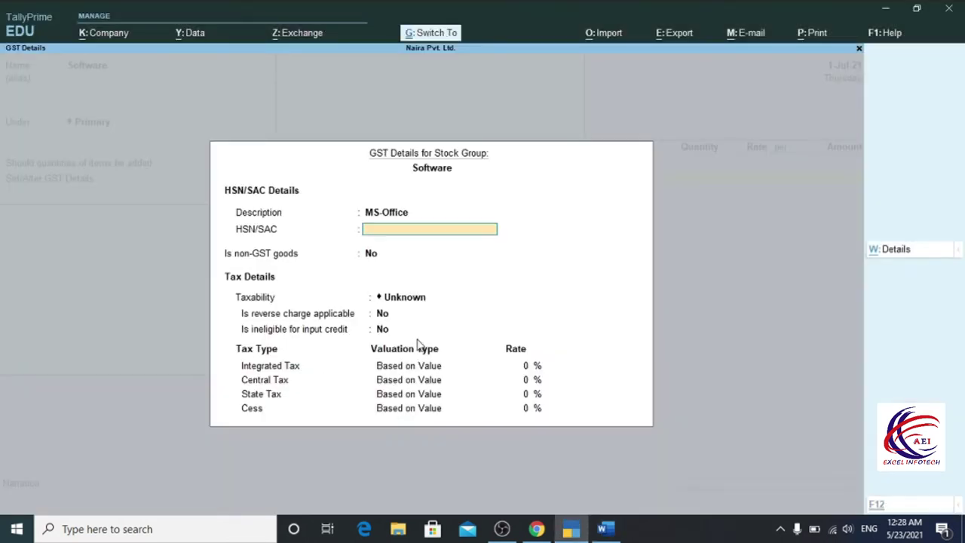
pyautogui.hotkey('ctrl', 'alt', 'v')
pyautogui.press('Return')
pyautogui.press('Return')
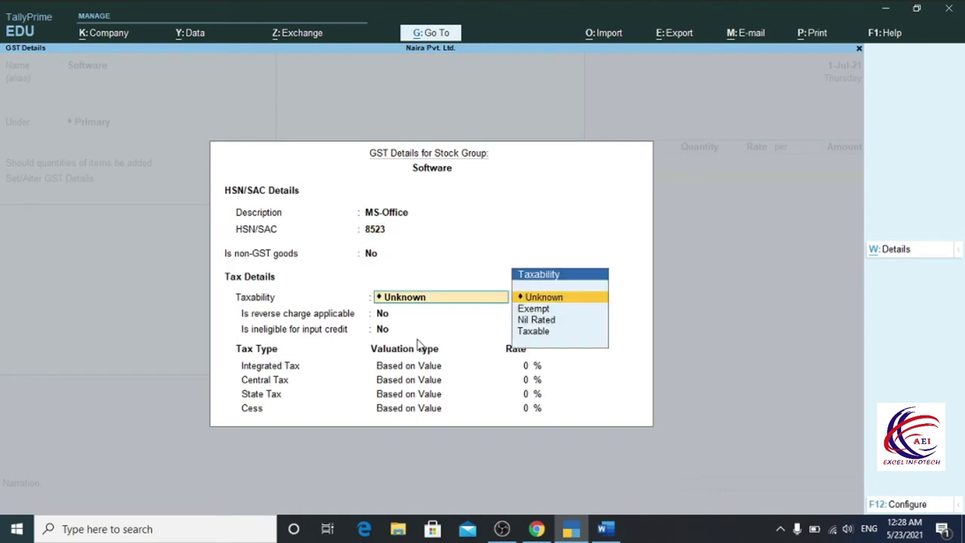
# - Set the Software group's taxability to Taxable, with reverse charge and input credit ineligibility left at No
pyautogui.press('Down')
pyautogui.press('Down')
pyautogui.press('Down')
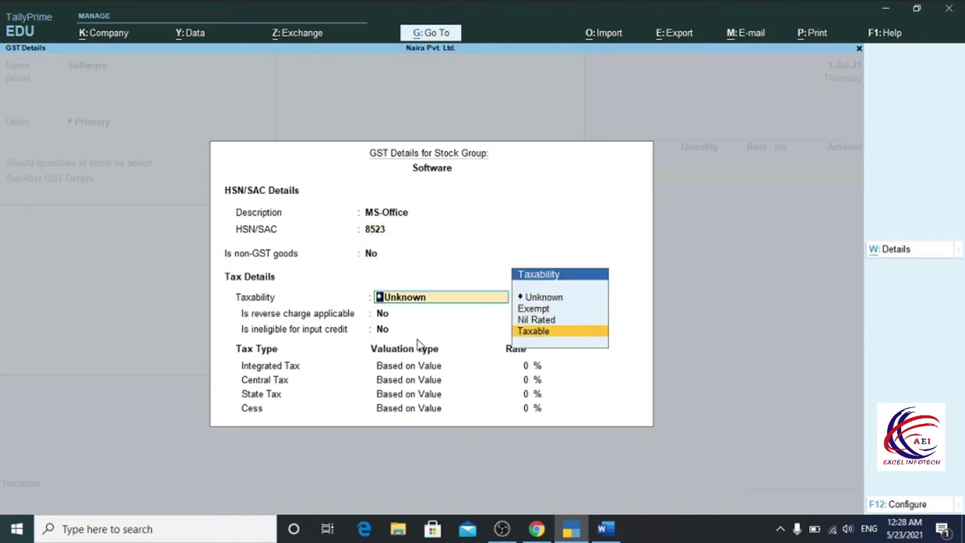
pyautogui.press('Return')
pyautogui.press('Return')
pyautogui.press('Return')
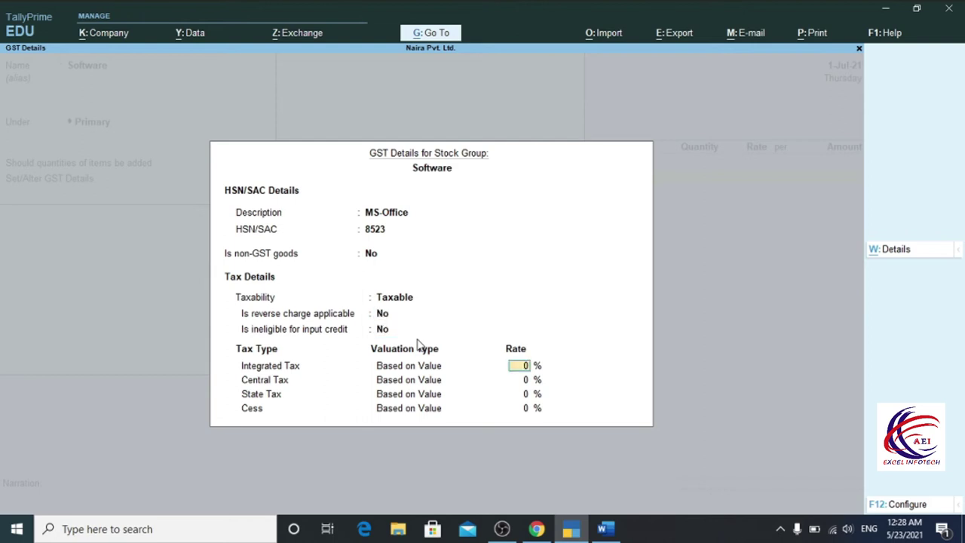
# - Set the Software group's integrated tax to 12% and central tax to 6%, and save the stock group
pyautogui.write('12')
pyautogui.press('Return')
pyautogui.write('6')
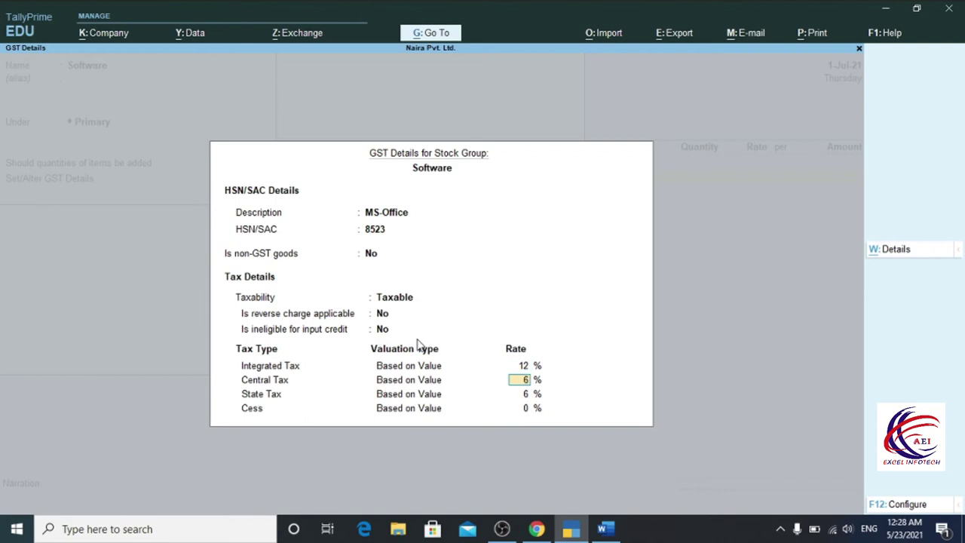
pyautogui.press('Return')
pyautogui.press('Return')
pyautogui.press('Return')
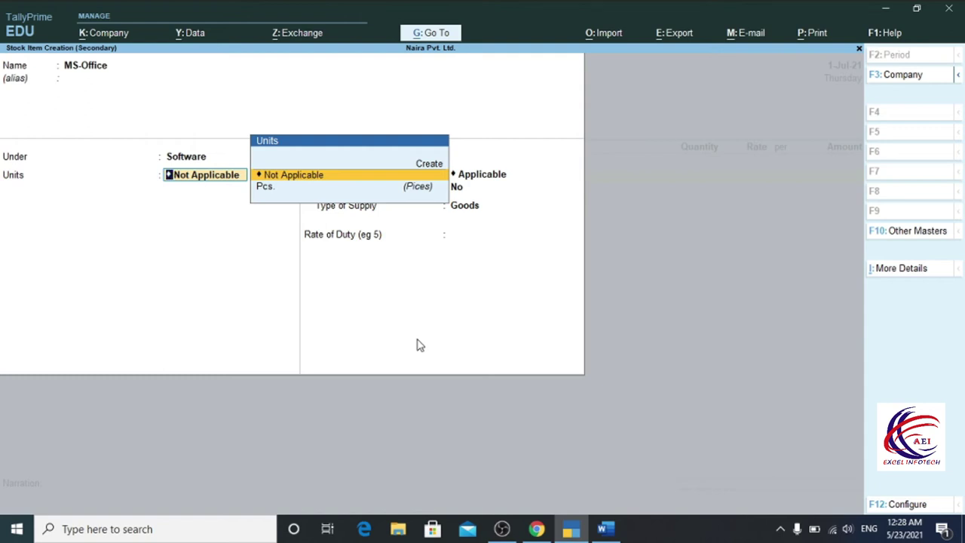
# - Create a simple unit Nos with formal name Number and UQC NOS-NUMBERS for the MS-Office item
pyautogui.press('Up')
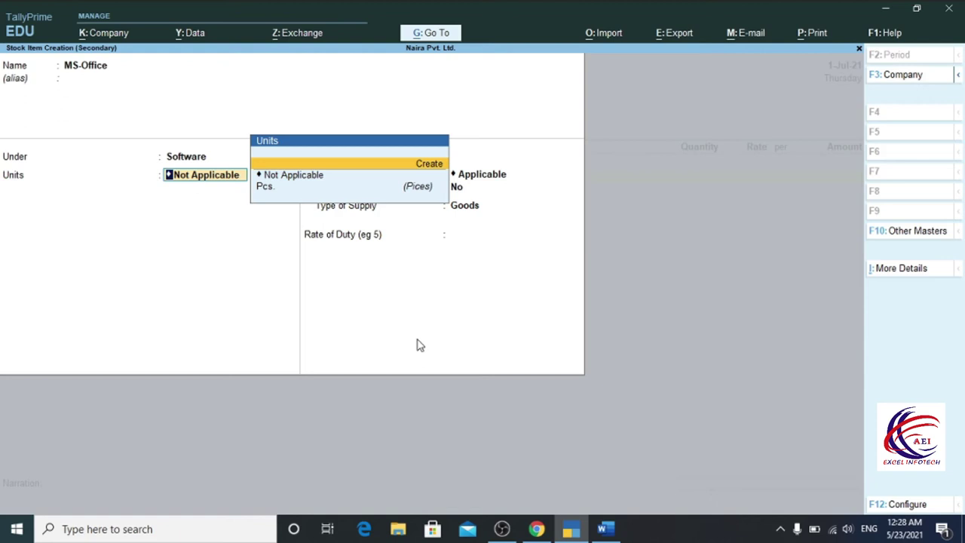
pyautogui.press('Return')
pyautogui.write('Nos')
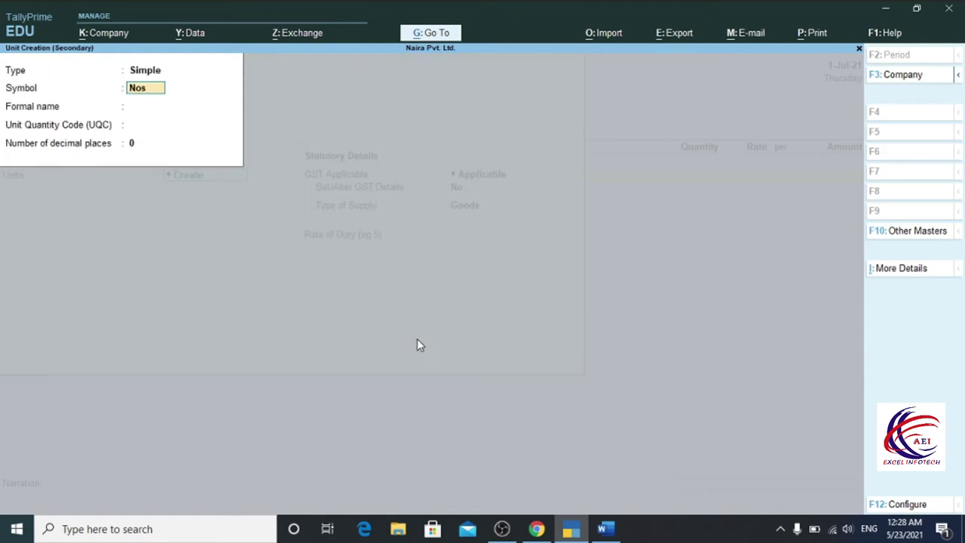
pyautogui.press('Return')
pyautogui.write('Number')
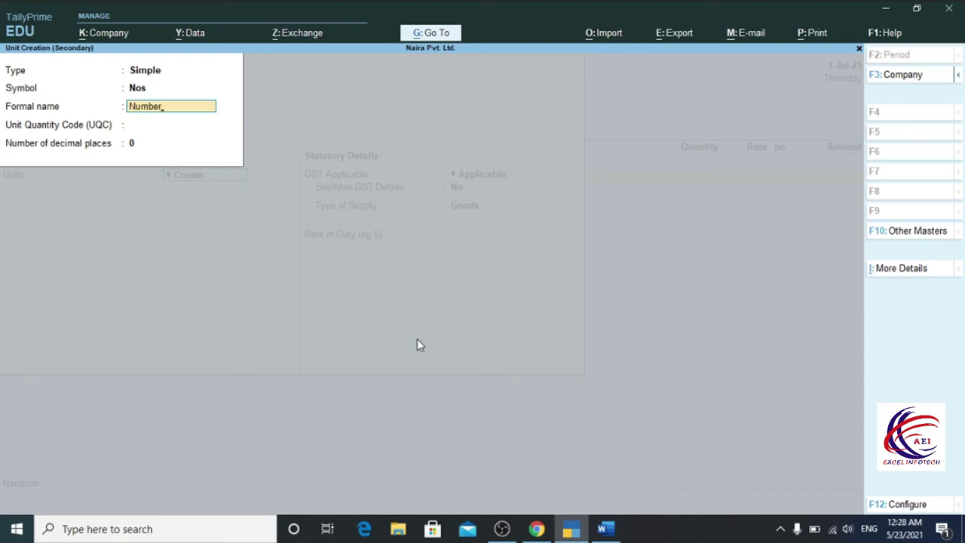
pyautogui.press('Return')
pyautogui.write('n')
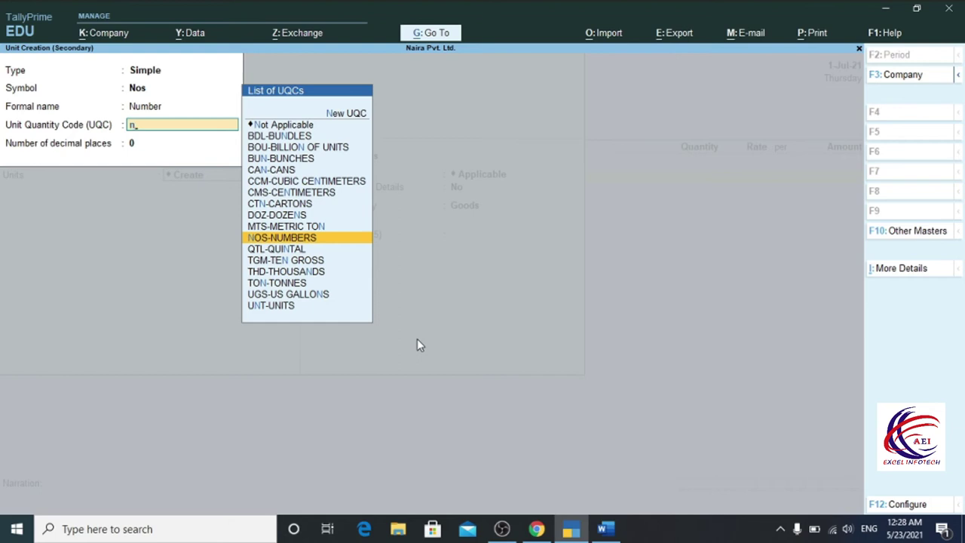
pyautogui.press('Return')
pyautogui.press('Return')
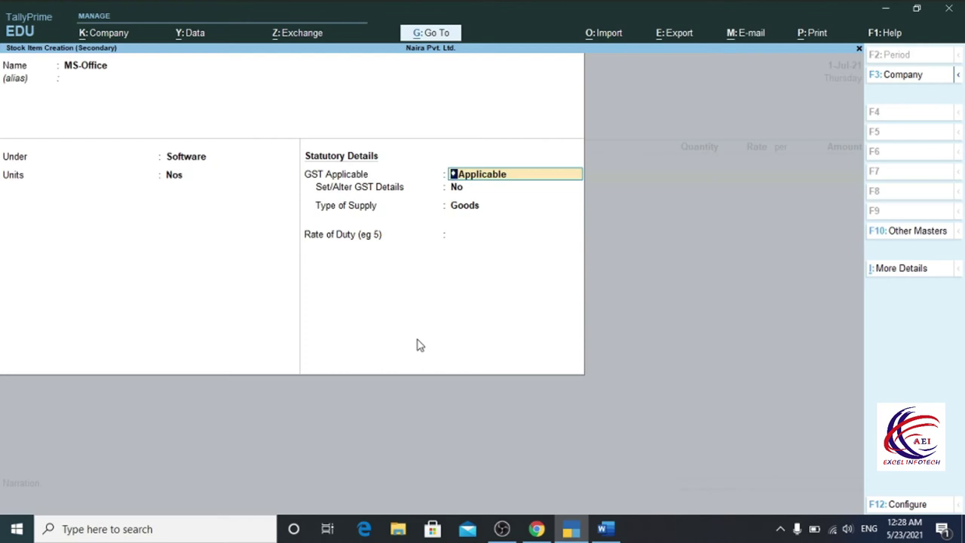
# - Save the MS-Office stock item with GST applicable and Goods as the type of supply
pyautogui.click(546, 212)
pyautogui.press('Return')
pyautogui.press('Return')
pyautogui.press('Return')
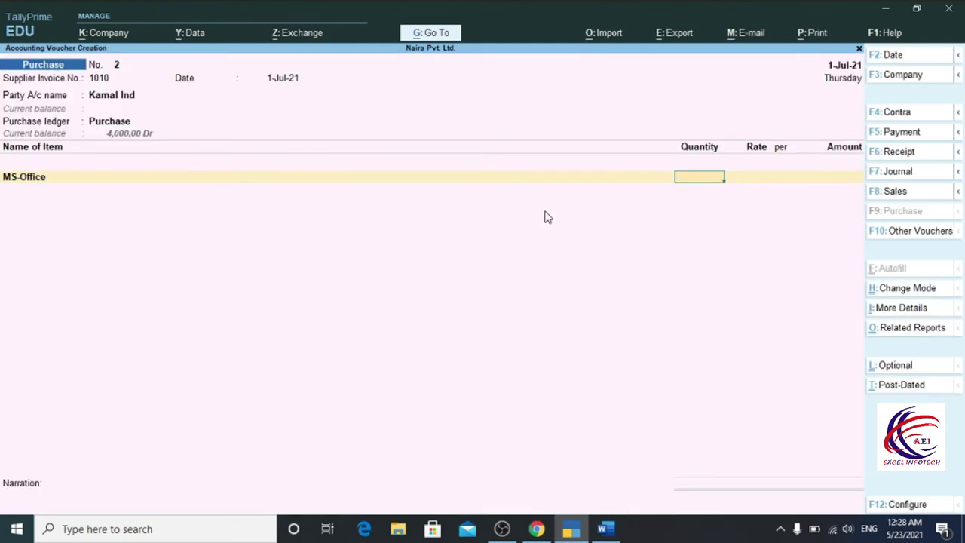
# - Check MS-Office's quantity and price in the Word Item List and enter 5 Nos at a rate of 45,000 in the purchase voucher
pyautogui.hotkey('alt', 'Tab')
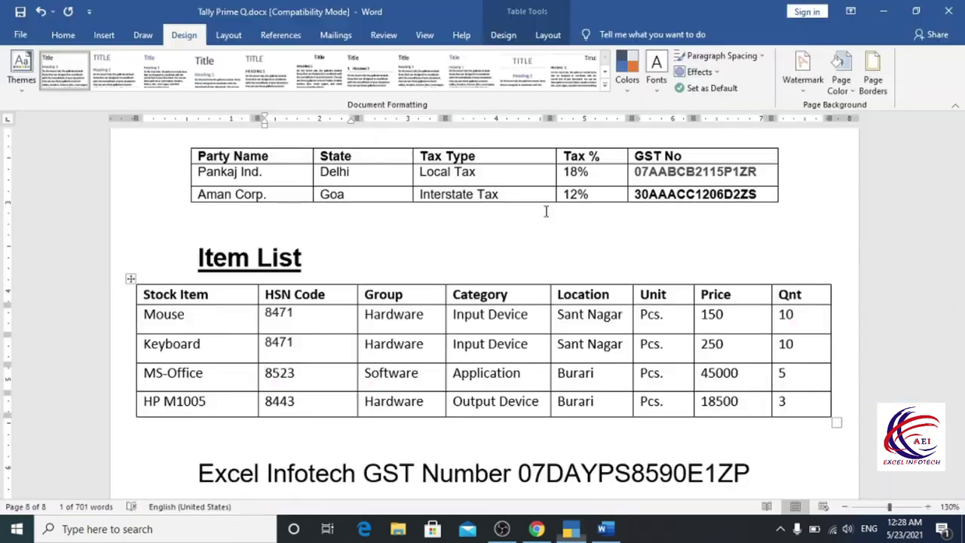
pyautogui.hotkey('alt', 'Tab')
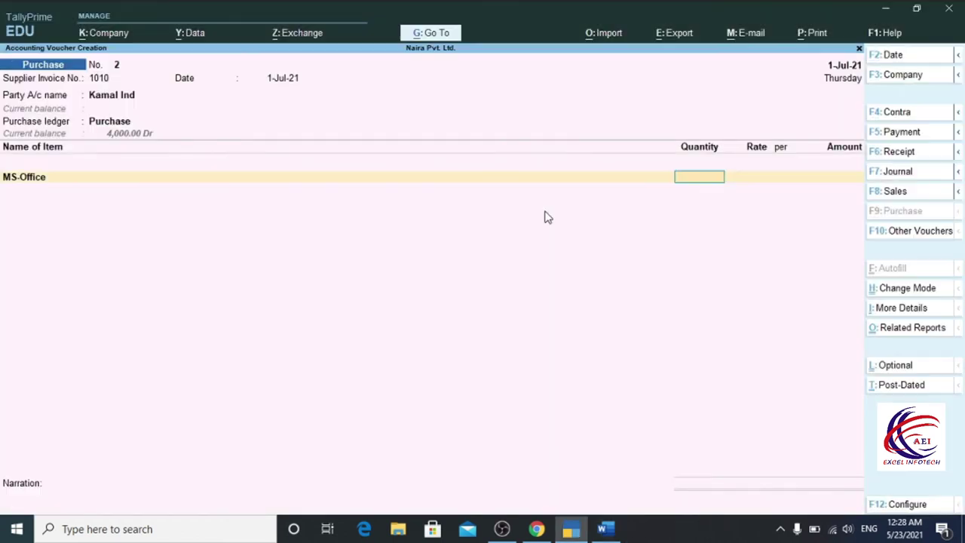
pyautogui.write('5')
pyautogui.press('Return')
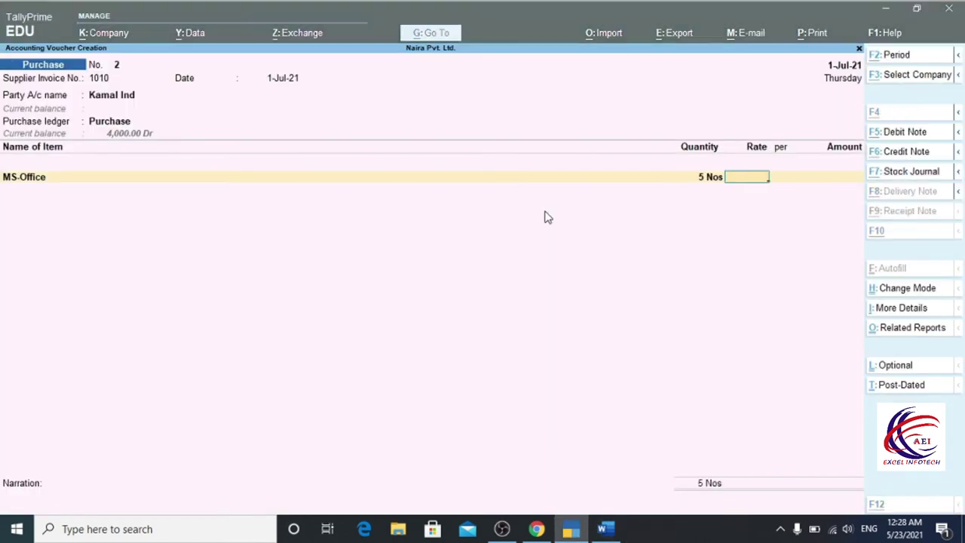
pyautogui.hotkey('alt', 'Tab')
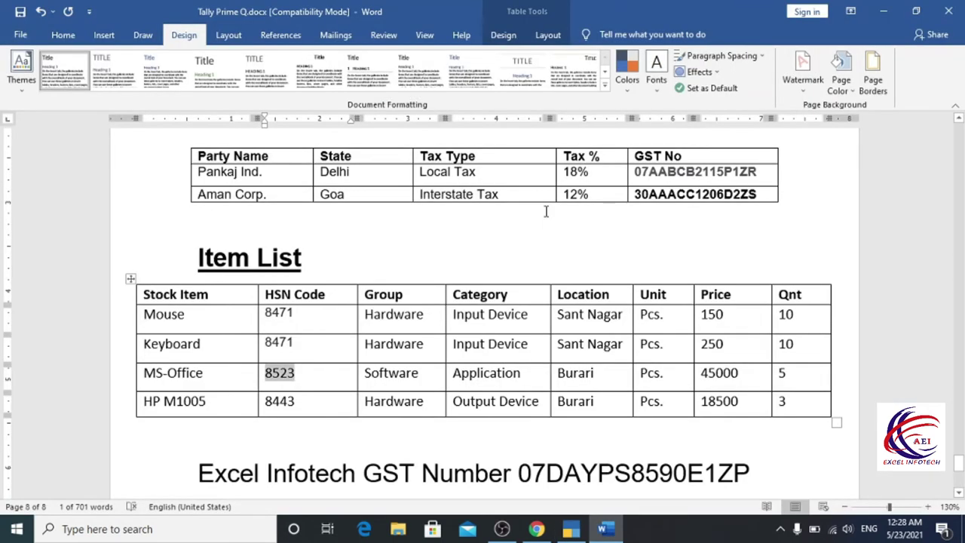
pyautogui.hotkey('alt', 'Tab')
pyautogui.write('45,000')
pyautogui.press('Return')
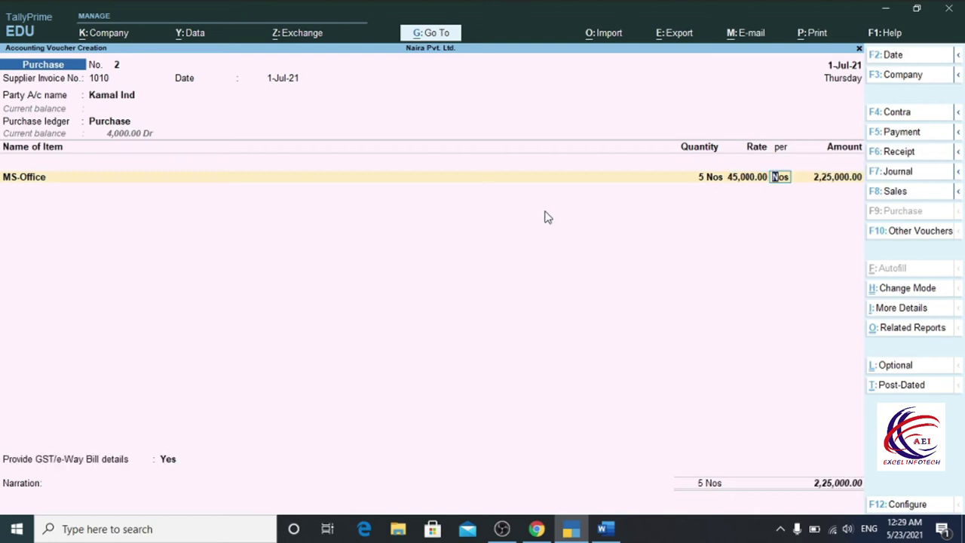
pyautogui.press('Return')
pyautogui.press('Return')
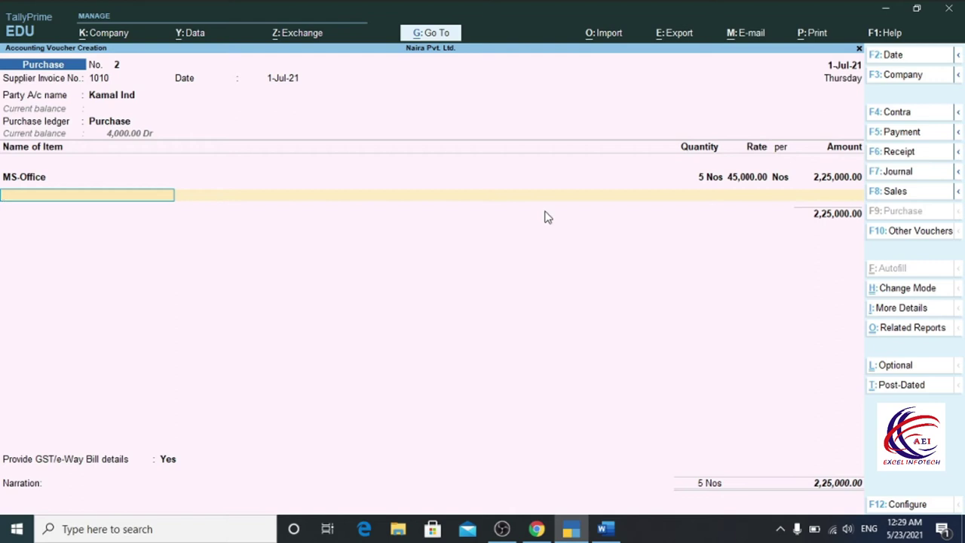
# - Start a new stock item for the voucher's second line, copying its name HP M1005 from the Word Item List
pyautogui.hotkey('alt', 'c')
pyautogui.hotkey('alt', 'Tab')
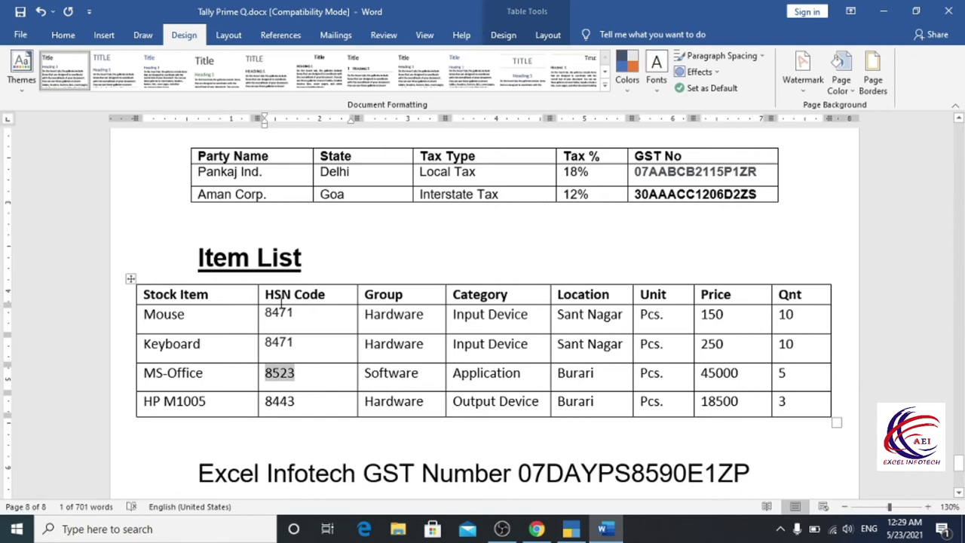
pyautogui.moveTo(211, 402); pyautogui.dragTo(151, 408)
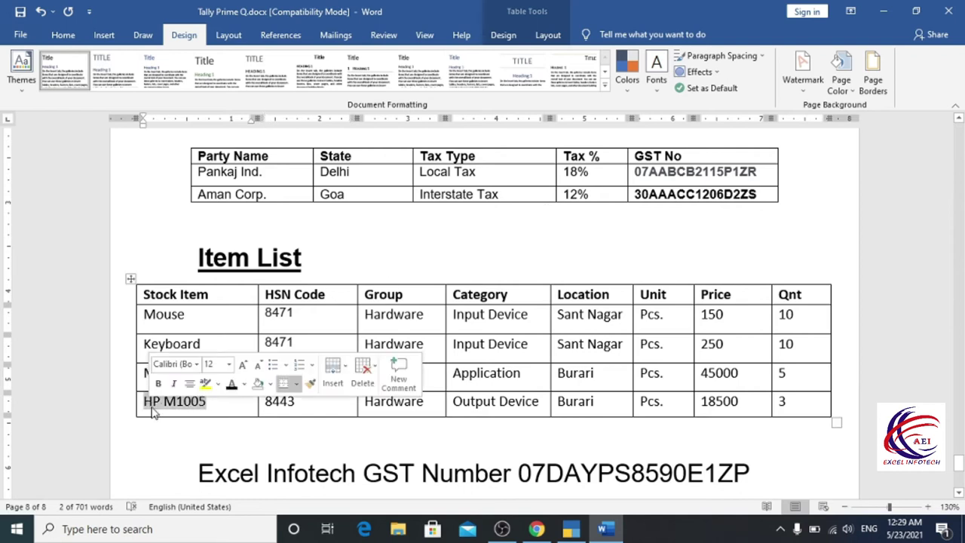
pyautogui.hotkey('alt', 'Tab')
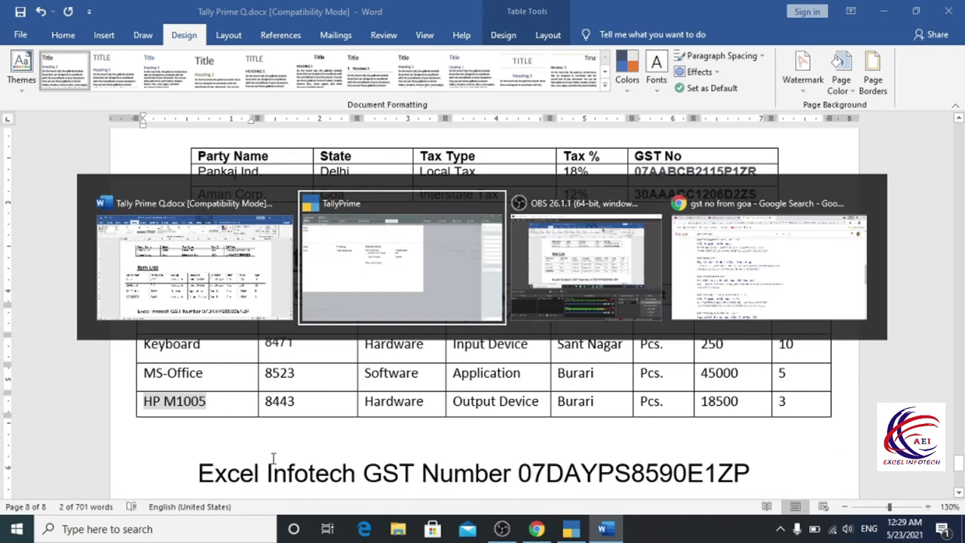
pyautogui.hotkey('ctrl', 'alt', 'v')
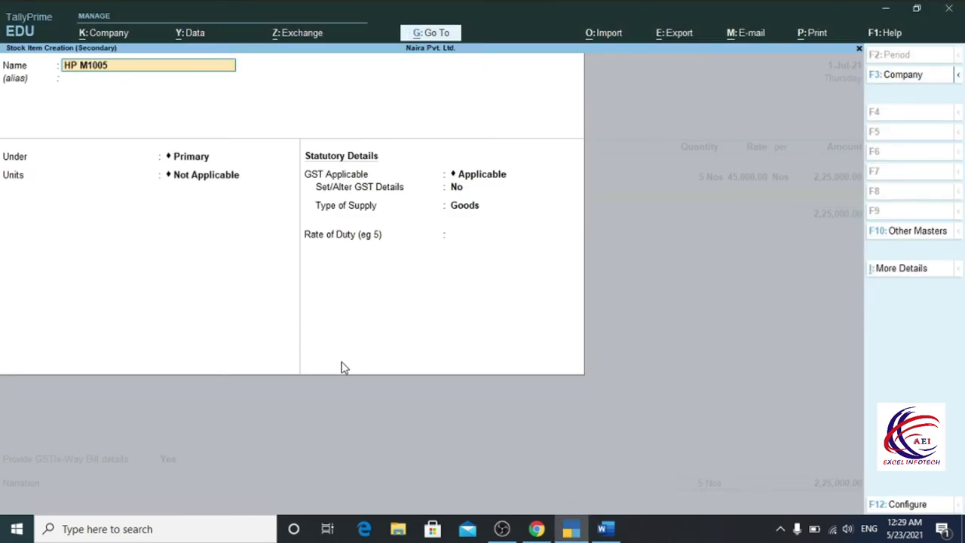
# - Place HP M1005 under Hardware with unit Pcs., keep the GST defaults, and save the stock item
pyautogui.press('Return')
pyautogui.press('Return')
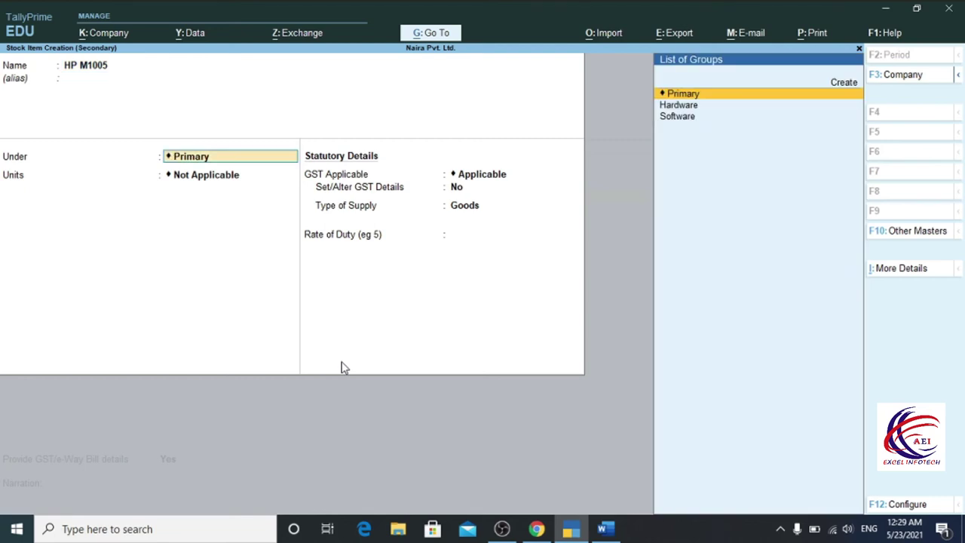
pyautogui.press('Down')
pyautogui.press('Return')
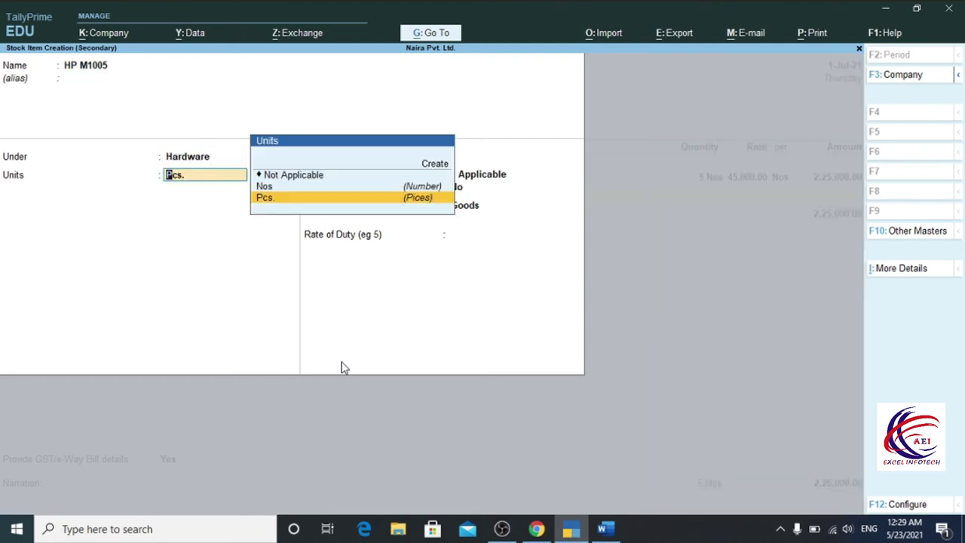
pyautogui.press('Return')
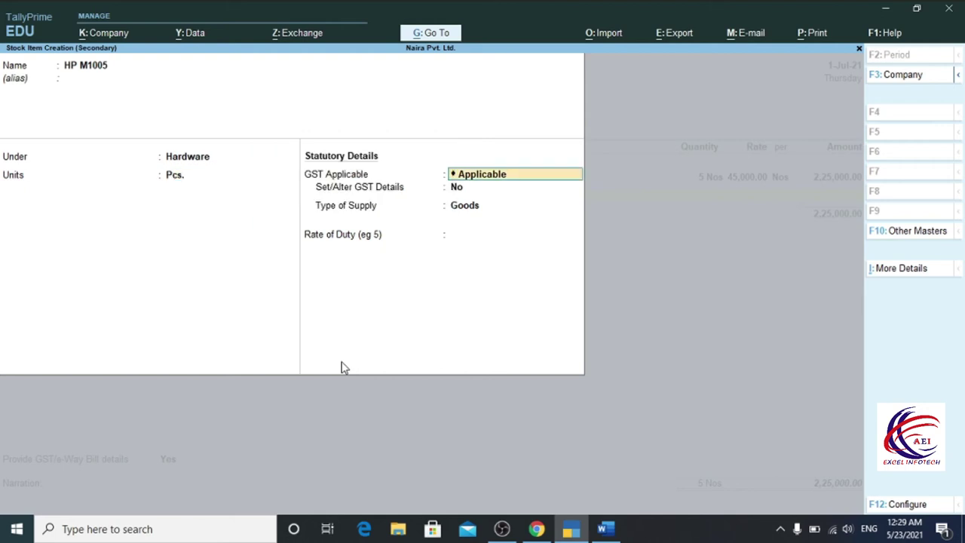
pyautogui.press('Return')
pyautogui.press('Return')
pyautogui.press('Return')
pyautogui.press('Return')
pyautogui.press('Return')
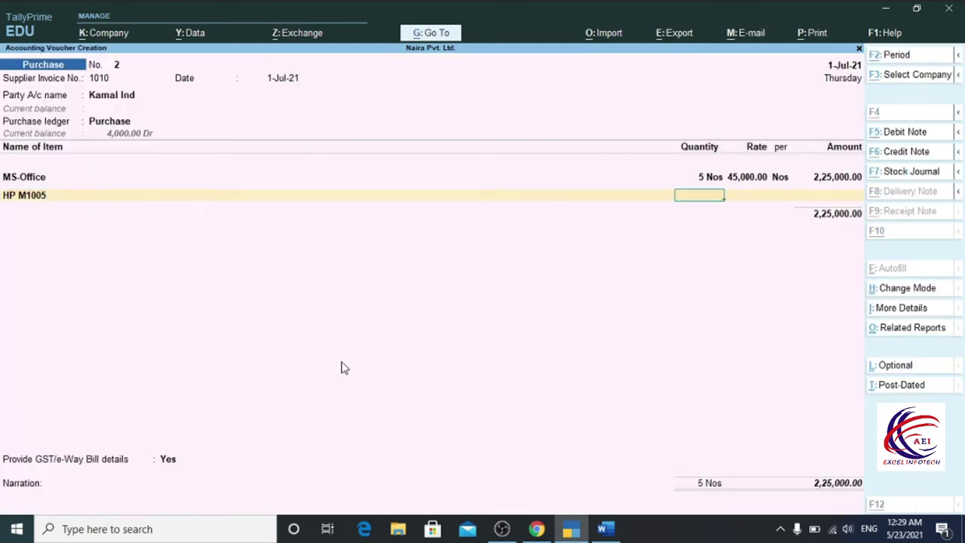
# - Check HP M1005's quantity and price in the Word Item List and enter 3 Pcs. at a rate of 18,500 in the voucher
pyautogui.hotkey('alt', 'Tab')
pyautogui.hotkey('alt', 'Tab')
pyautogui.write('3')
pyautogui.press('Return')
pyautogui.hotkey('alt', 'Tab')
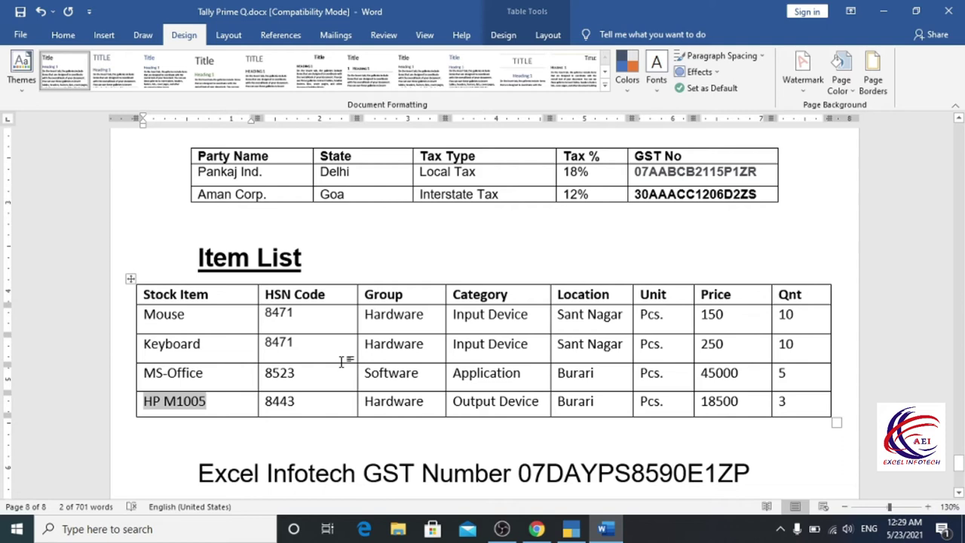
pyautogui.hotkey('alt', 'Tab')
pyautogui.write('18500')
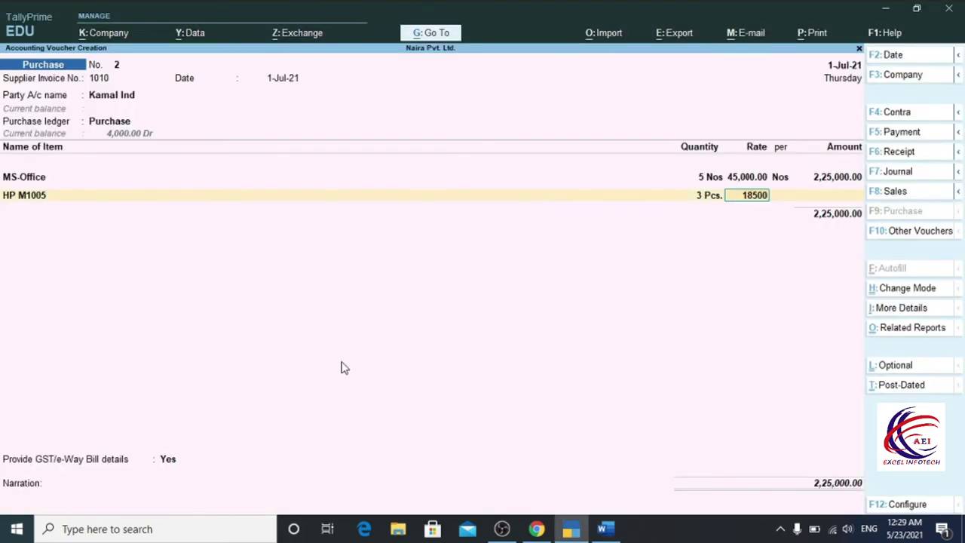
pyautogui.press('Return')
pyautogui.press('Return')
pyautogui.press('Return')
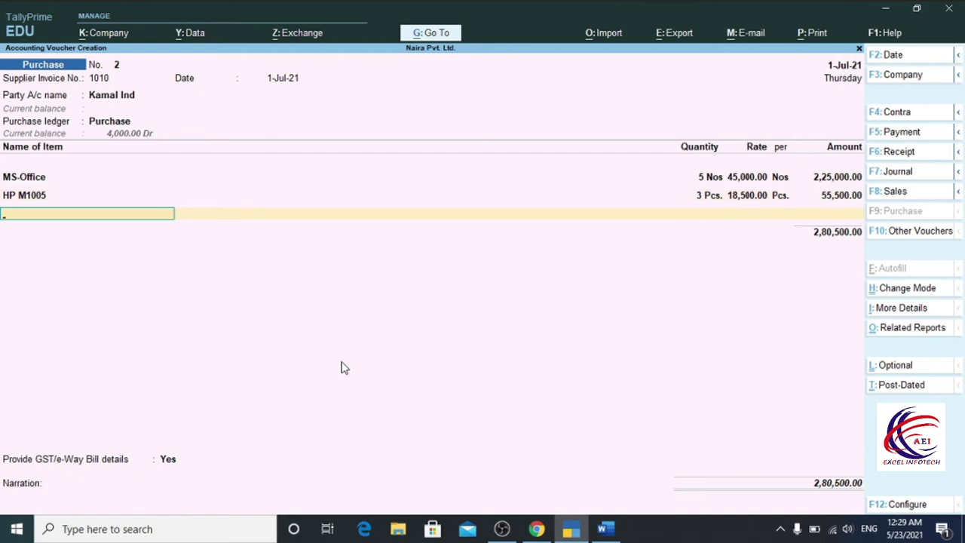
# - End the item list and create a new ledger named Igst under Duties & Taxes for the voucher's tax line
pyautogui.press('Return')
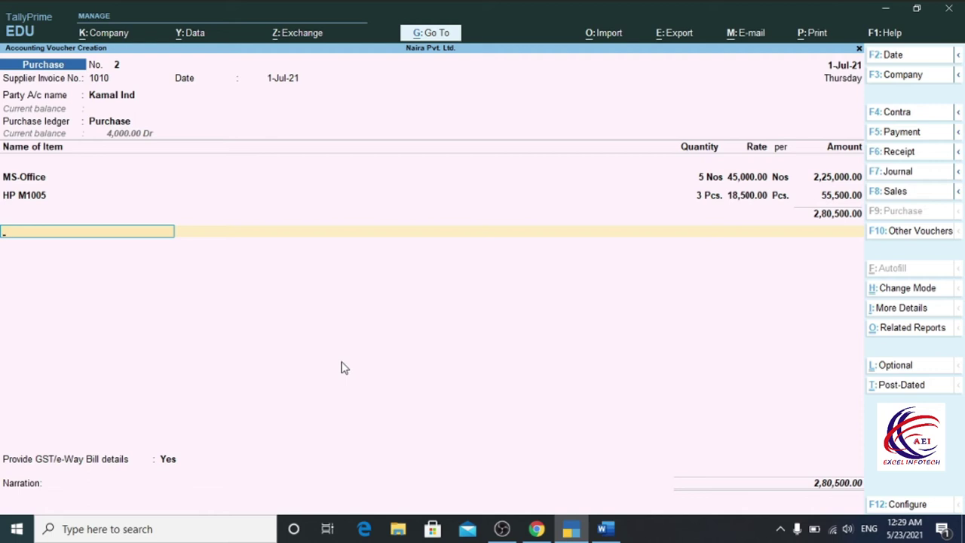
pyautogui.hotkey('alt', 'c')
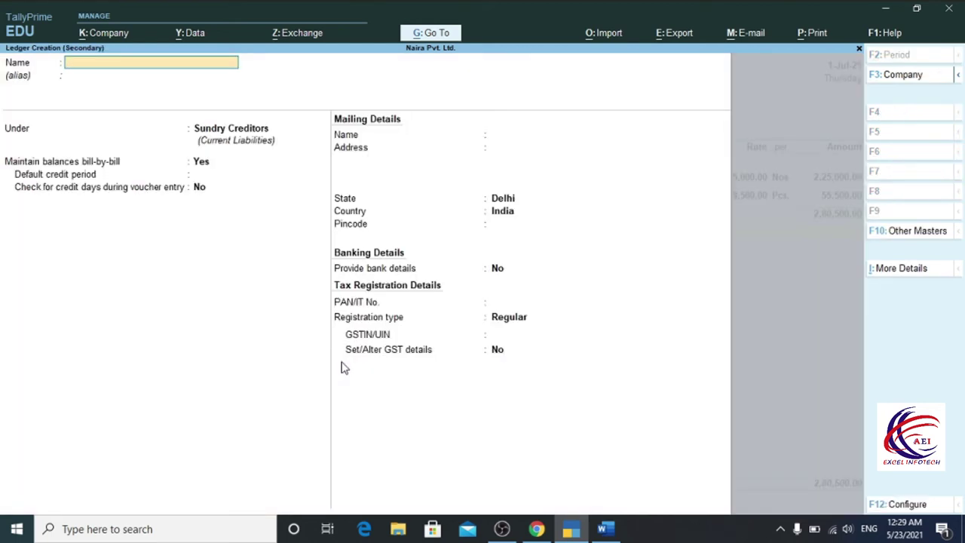
pyautogui.write('Igst')
pyautogui.press('Return')
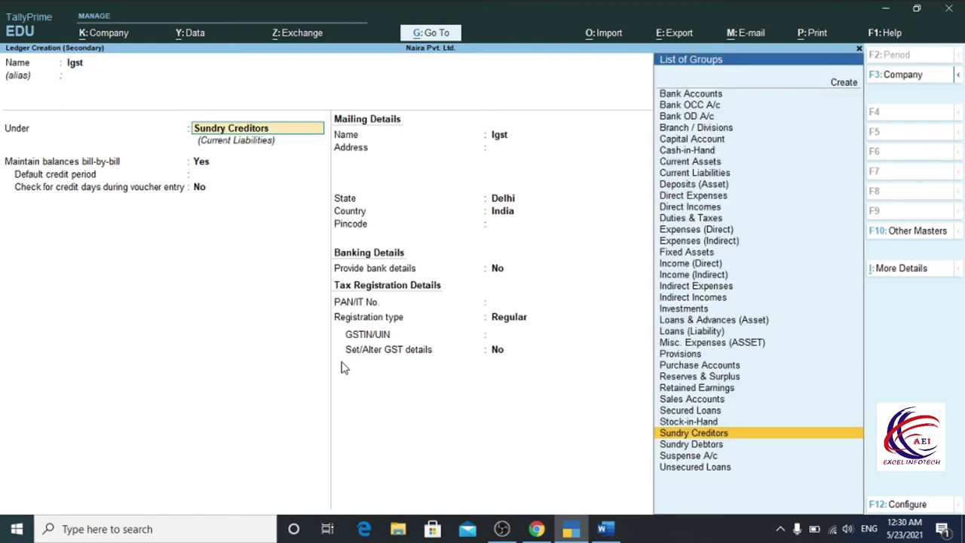
pyautogui.write('D')
pyautogui.press('Down')
pyautogui.press('Down')
pyautogui.press('Down')
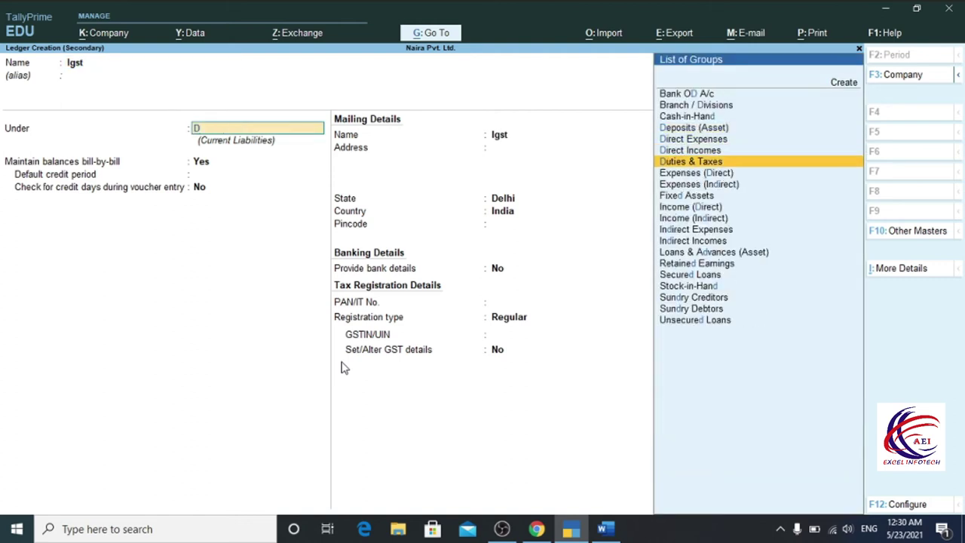
pyautogui.press('Return')
# - Set the Igst ledger's duty type to GST and tax type to Integrated Tax, keep the remaining defaults, and save it
pyautogui.press('Up')
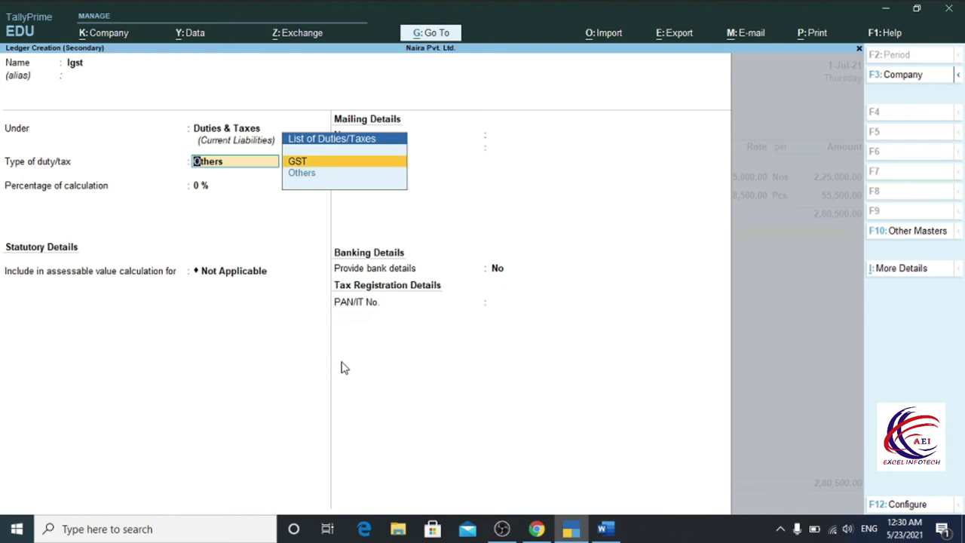
pyautogui.press('Return')
pyautogui.press('Down')
pyautogui.press('Down')
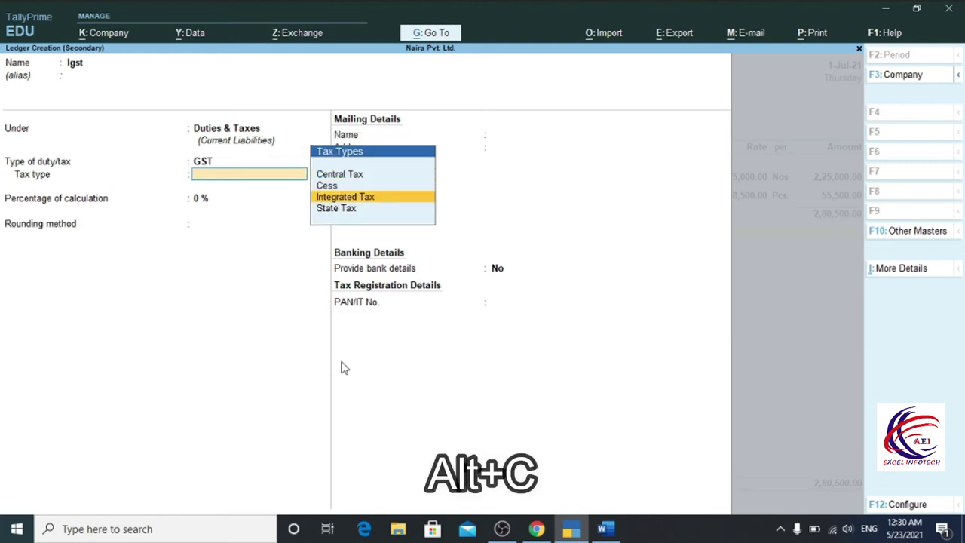
pyautogui.press('Return')
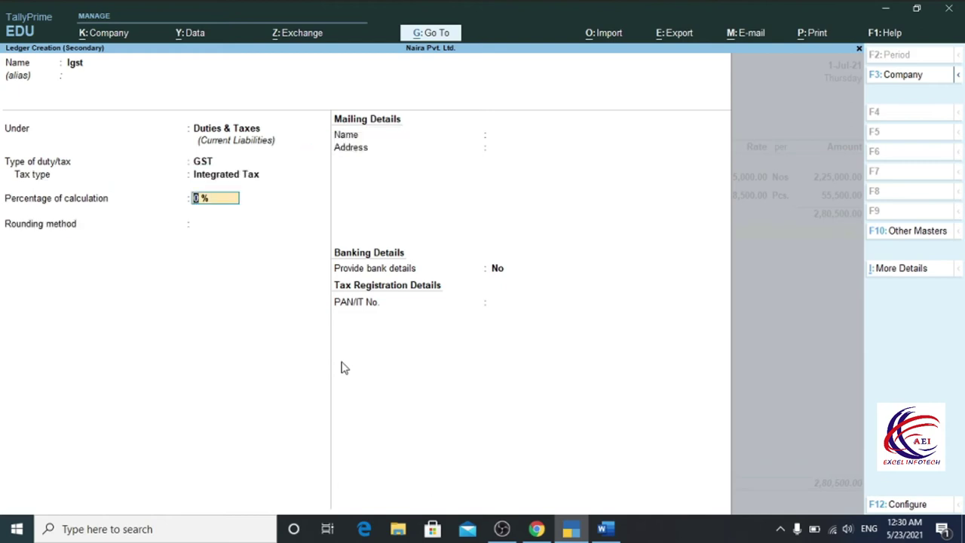
pyautogui.press('Return')
pyautogui.press('Return')
pyautogui.press('Return')
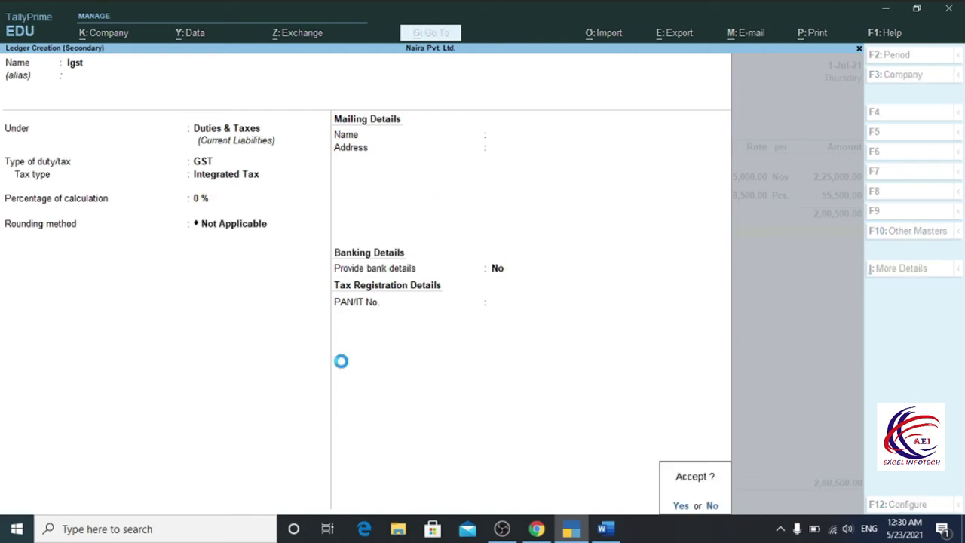
pyautogui.press('Return')
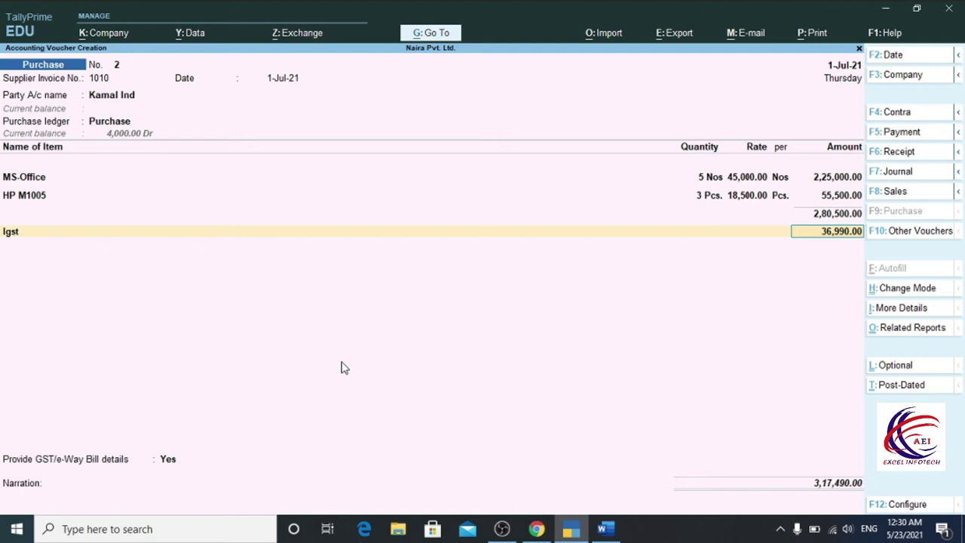
# - Accept the calculated Igst amount and provide the GST/e-Way Bill details, keeping all default values for the interstate purchase
pyautogui.press('Return')
pyautogui.press('Return')
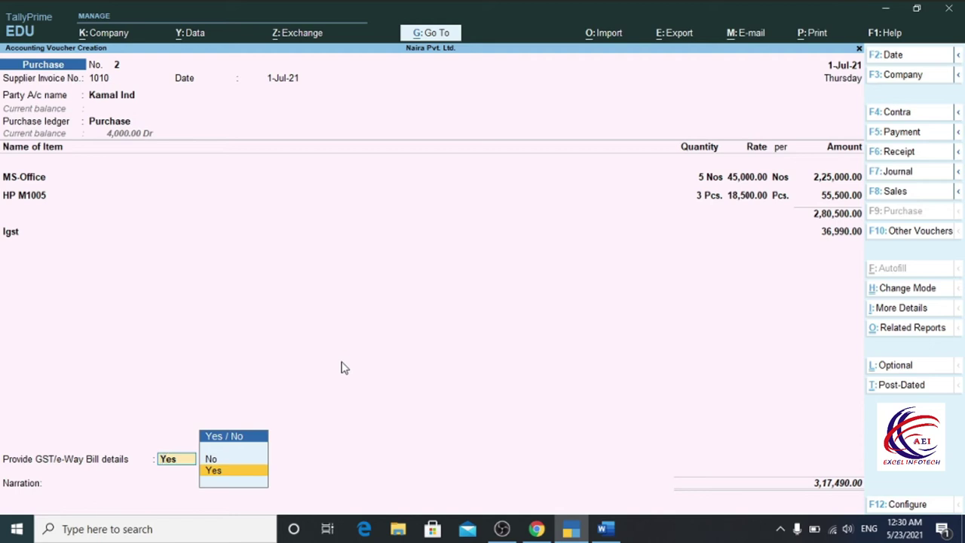
pyautogui.press('Return')
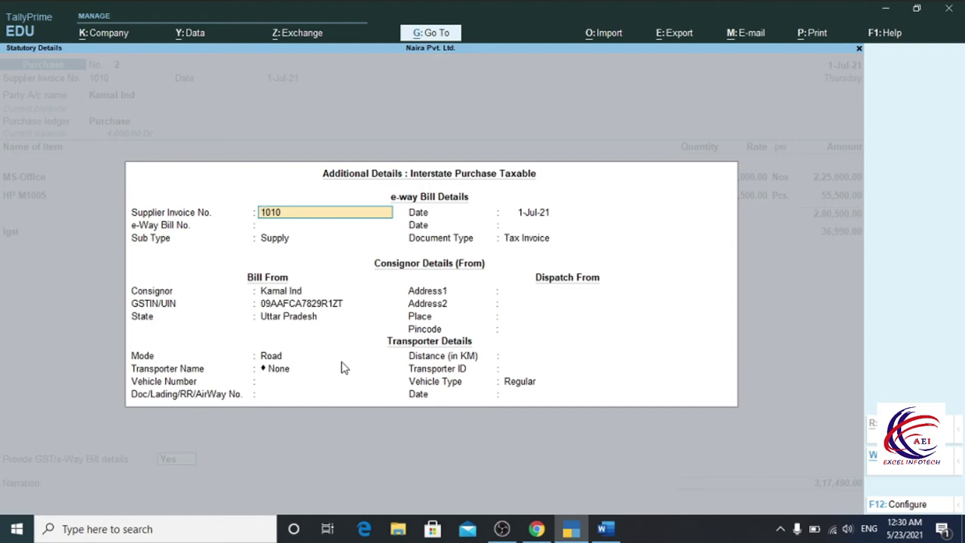
pyautogui.press('Return')
pyautogui.press('Return')
pyautogui.press('Return')
pyautogui.press('Return')
pyautogui.press('Return')
pyautogui.press('Return')
pyautogui.press('Return')
pyautogui.press('Return')
pyautogui.press('Return')
pyautogui.press('Return')
pyautogui.press('Return')
pyautogui.press('Return')
pyautogui.press('Return')
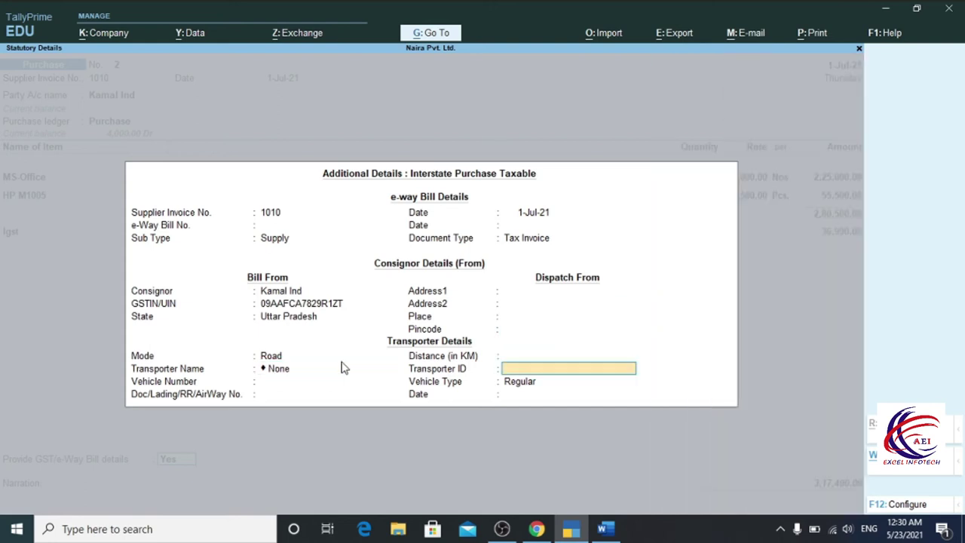
pyautogui.press('Return')
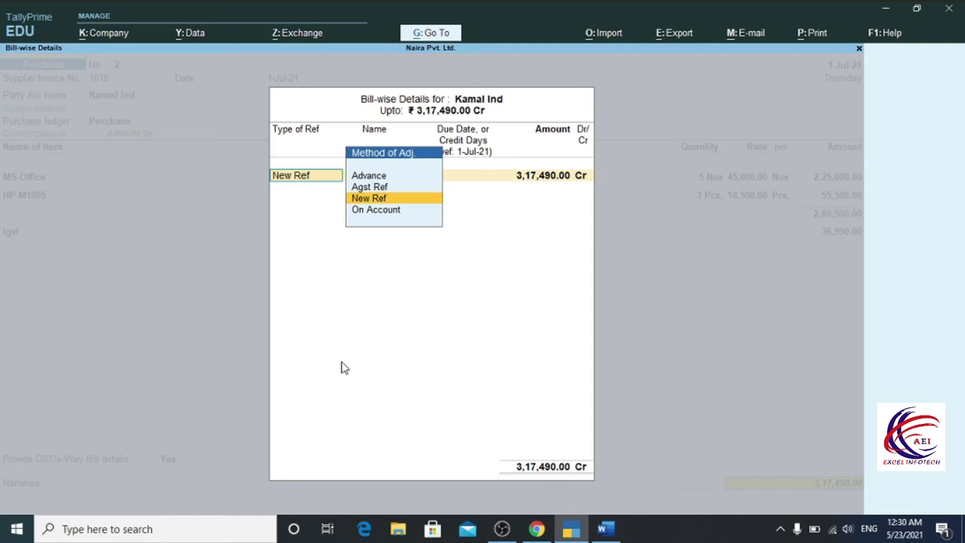
# - Allocate the full Kamal Ind bill amount as New Ref, leave the narration empty, and save the purchase voucher
pyautogui.press('Return')
pyautogui.press('Return')
pyautogui.press('Return')
pyautogui.press('Return')
pyautogui.press('Return')
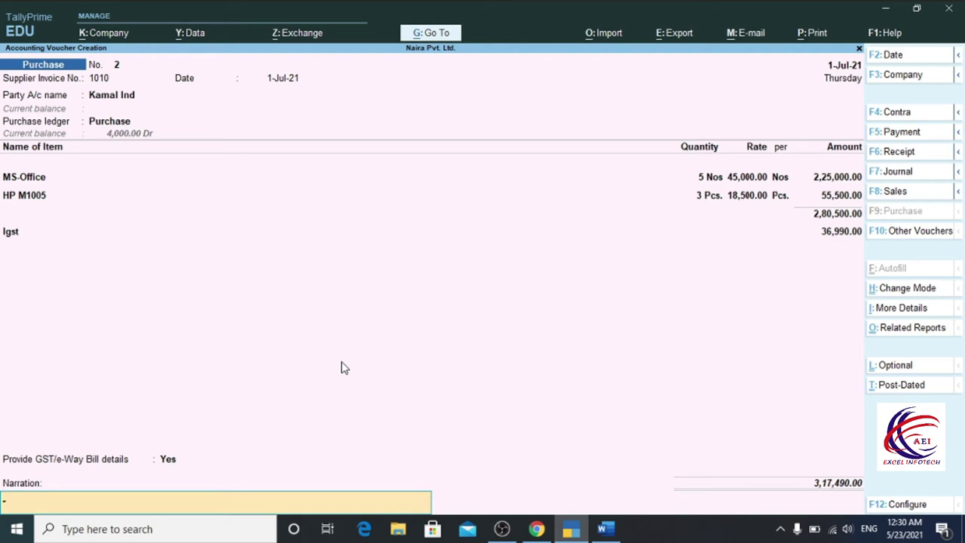
pyautogui.press('Return')
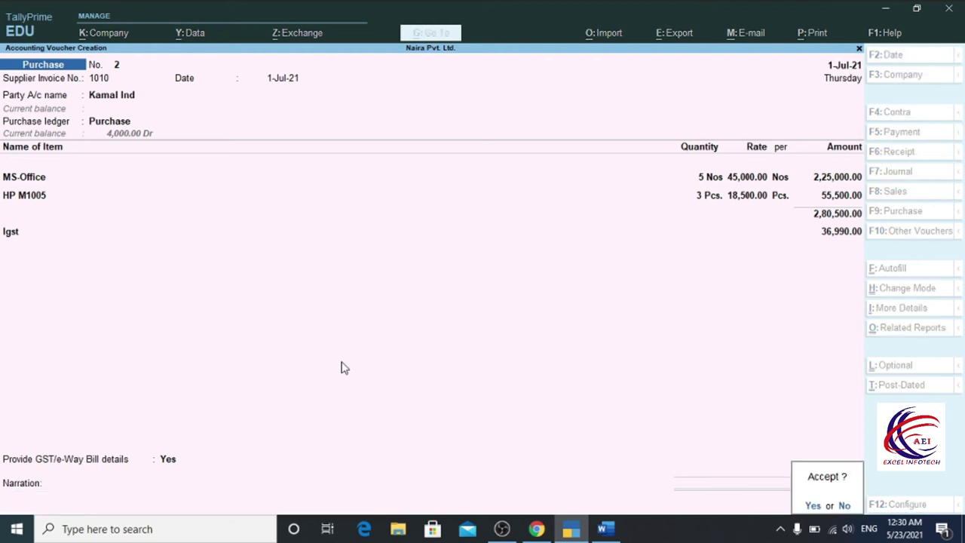
pyautogui.press('Return')
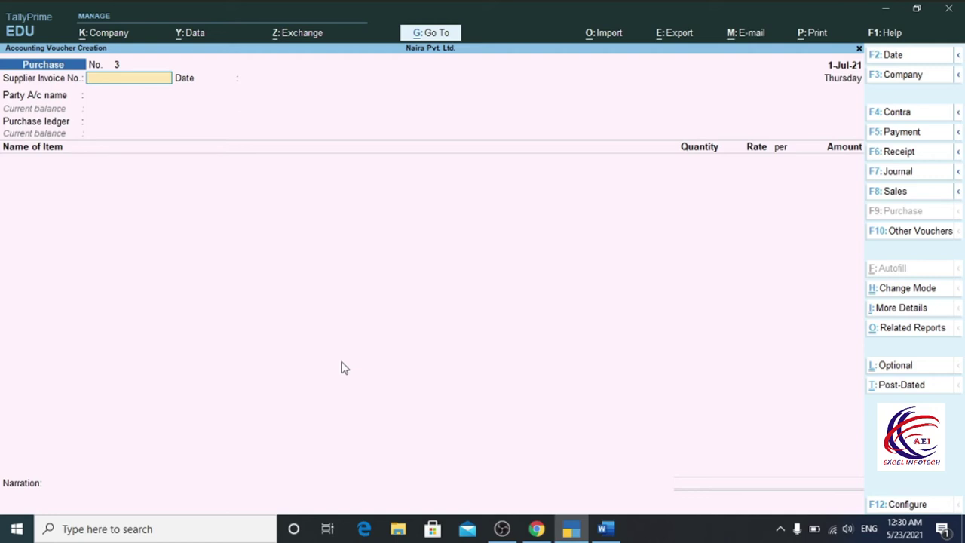
# - Leave voucher entry, open the Balance Sheet, and drill from Current Assets through Closing Stock to the stock groups
pyautogui.press('Escape')
pyautogui.press('Return')
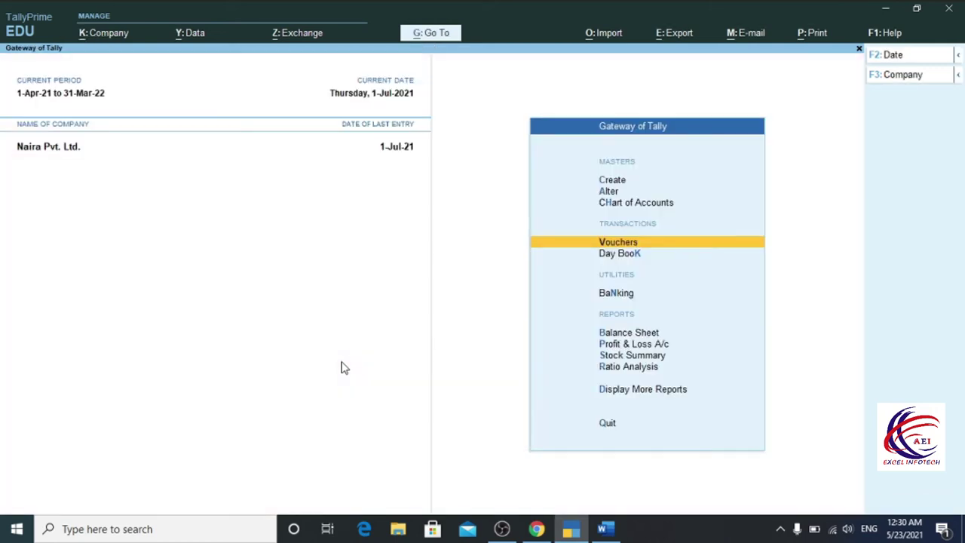
pyautogui.click(602, 334)
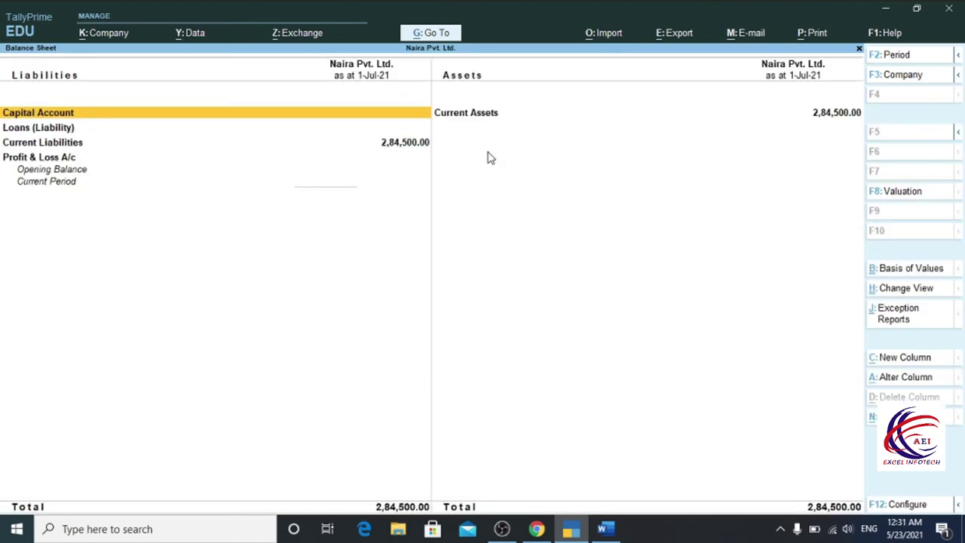
pyautogui.click(825, 119)
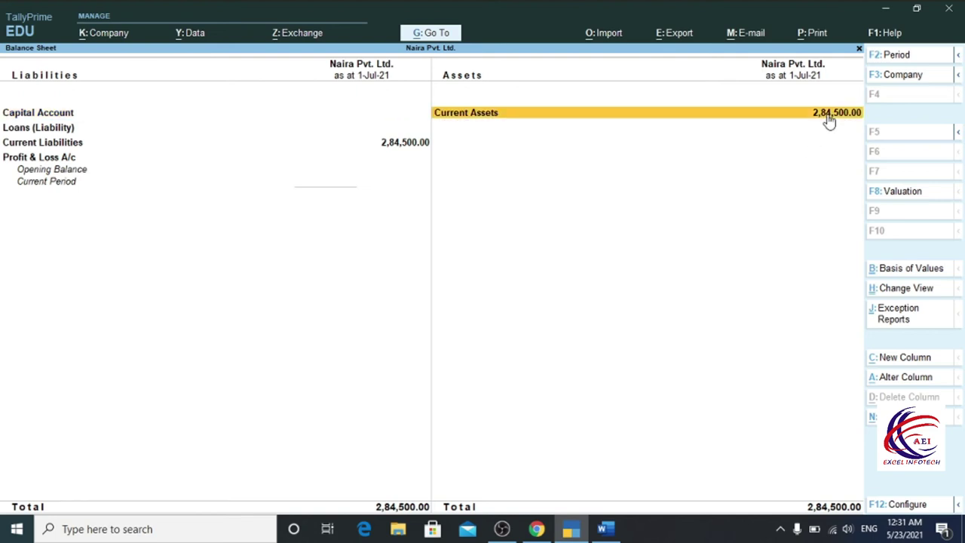
pyautogui.click(611, 114)
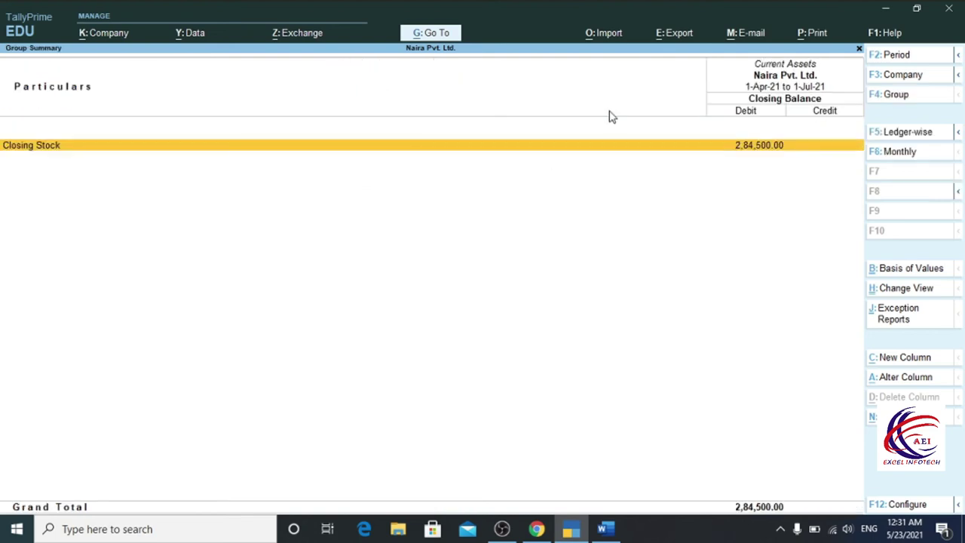
pyautogui.click(55, 151)
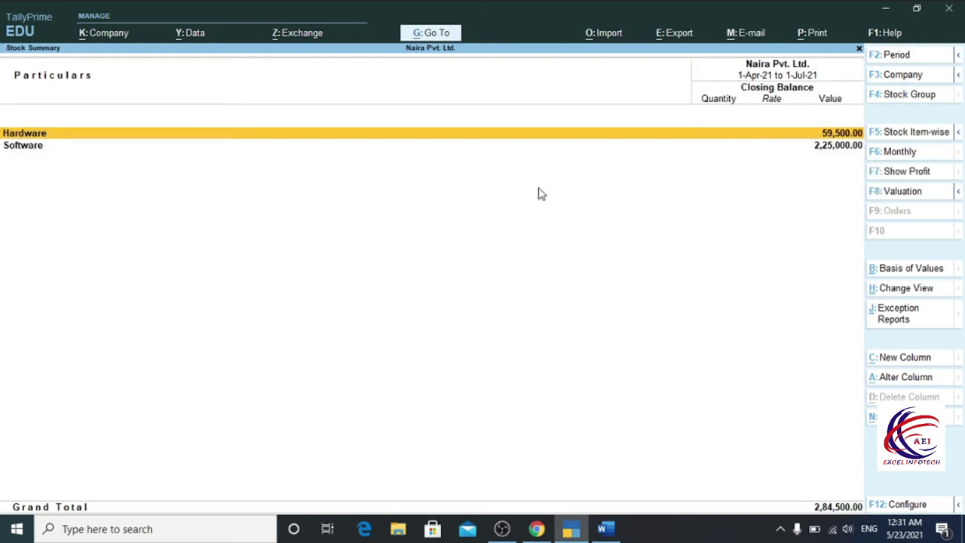
pyautogui.click(37, 148)
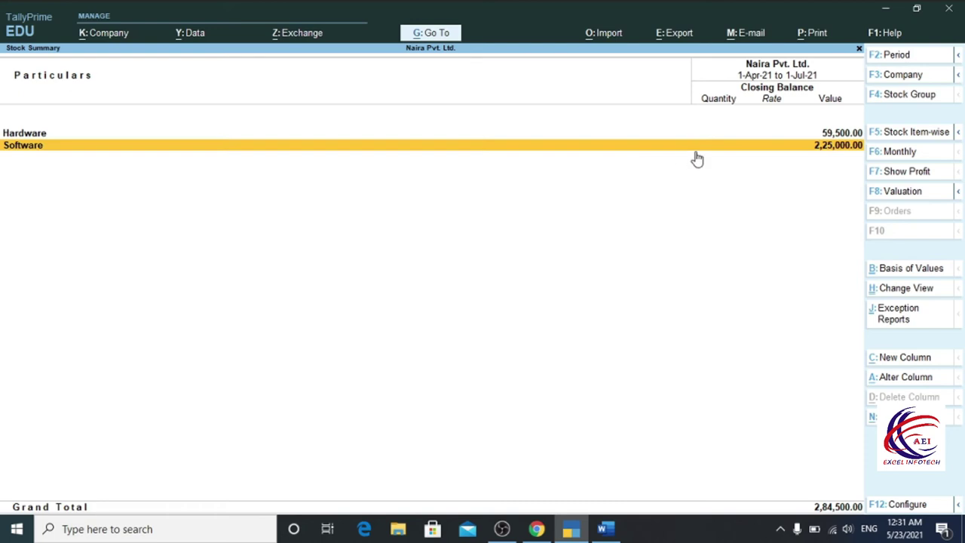
# - Examine the stock items' quantities, rates and values in the Hardware and Software groups, and return to the Balance Sheet
pyautogui.doubleClick(29, 135)
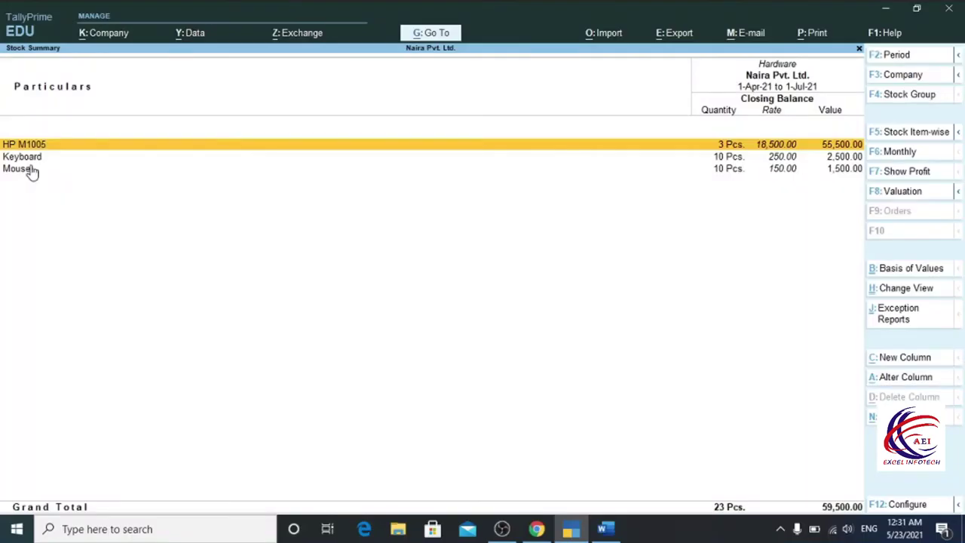
pyautogui.click(33, 162)
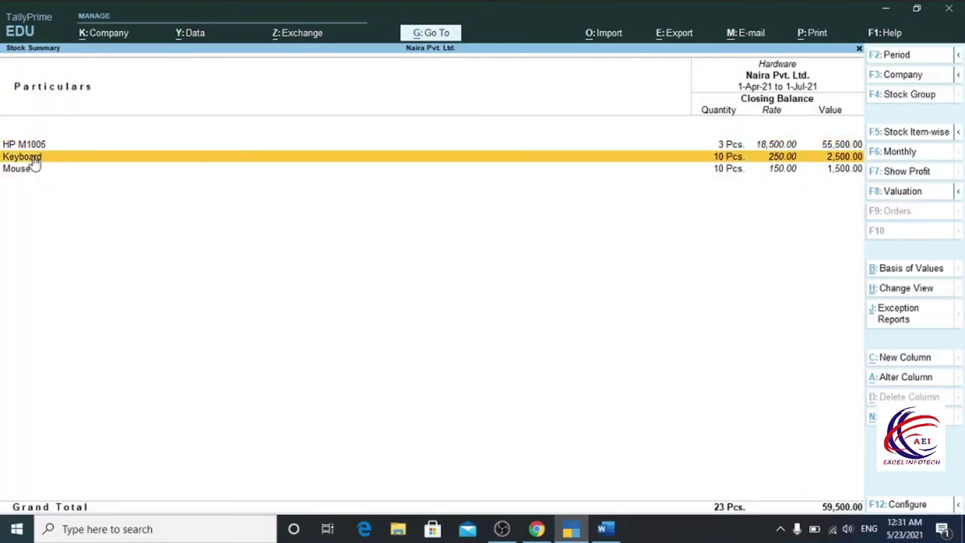
pyautogui.click(27, 171)
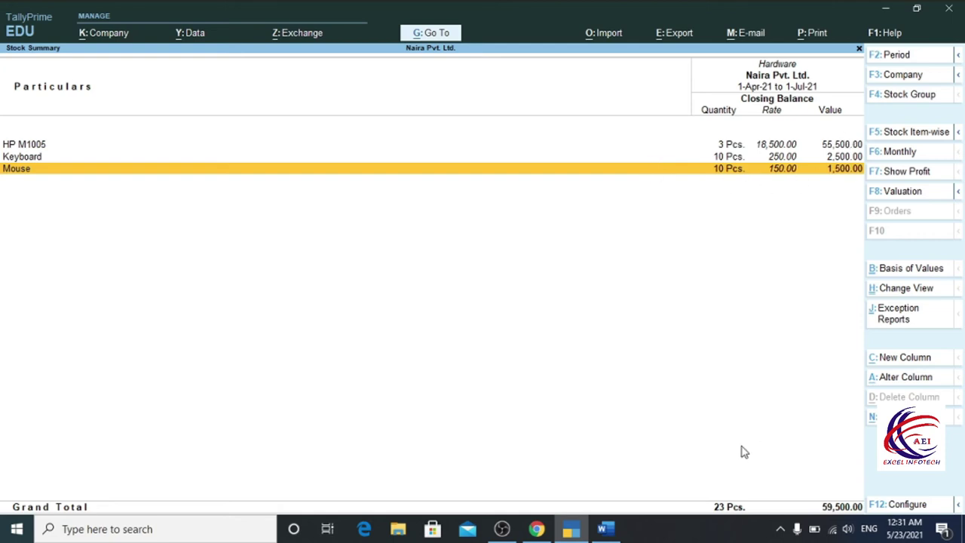
pyautogui.press('Escape')
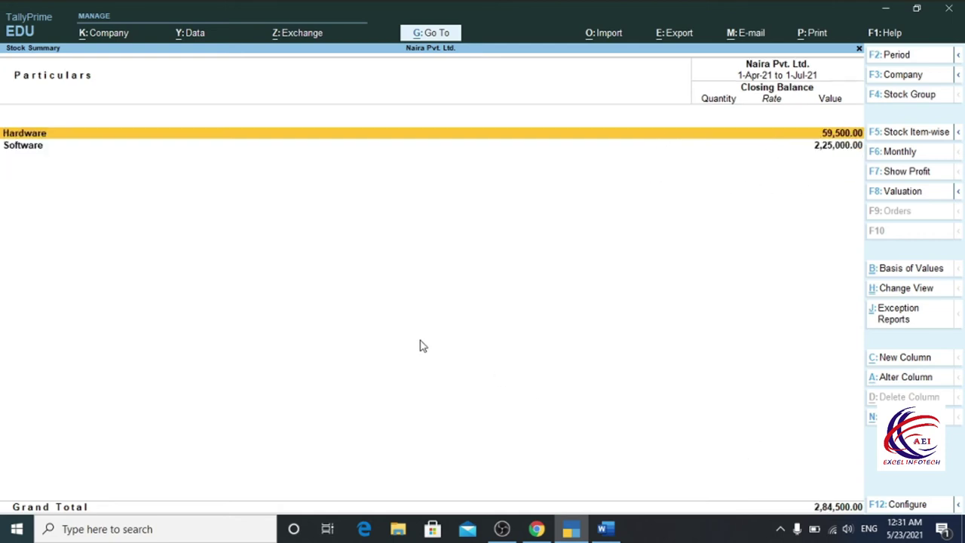
pyautogui.doubleClick(32, 149)
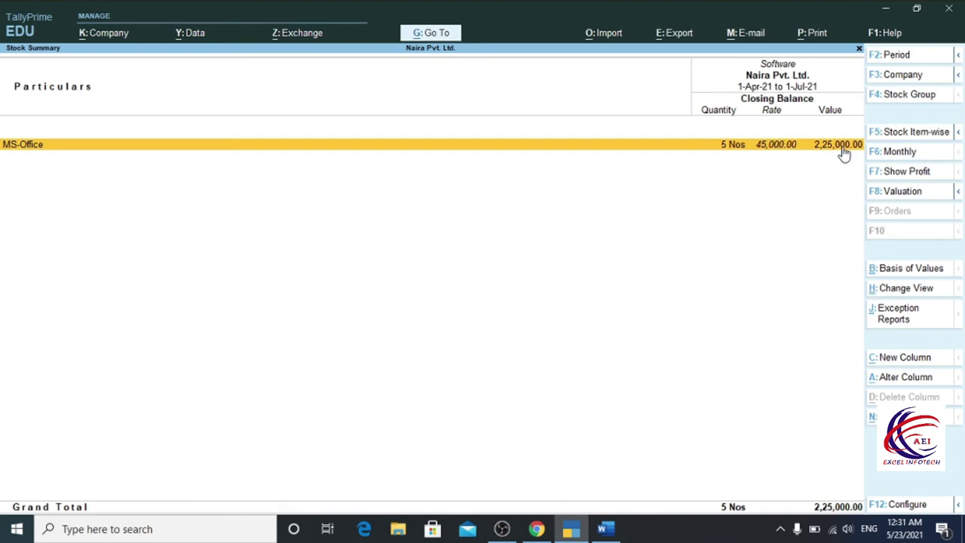
pyautogui.press('Escape')
pyautogui.press('Escape')
pyautogui.press('Escape')
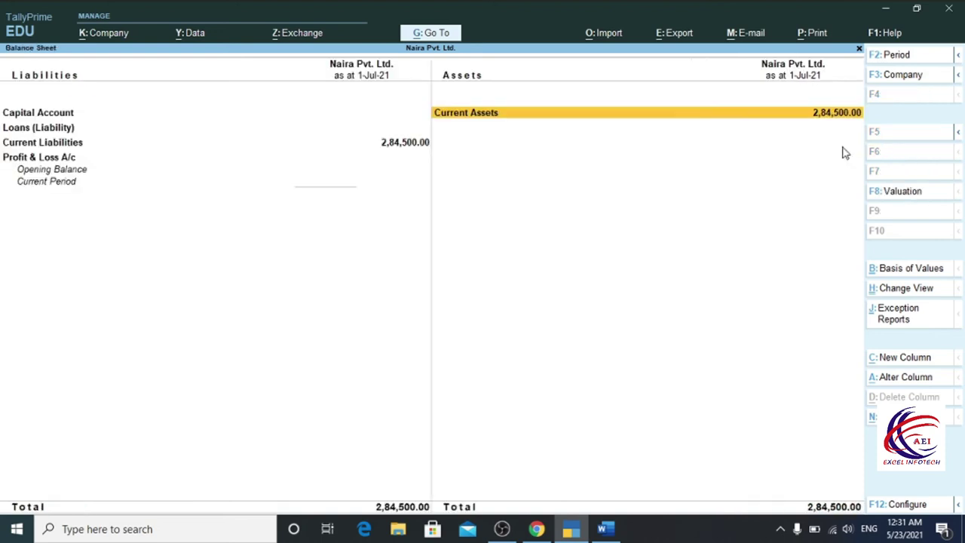
# - Examine the Duties & Taxes and Sundry Creditors balances under Current Liabilities, and return to the Gateway of Tally
pyautogui.click(94, 150)
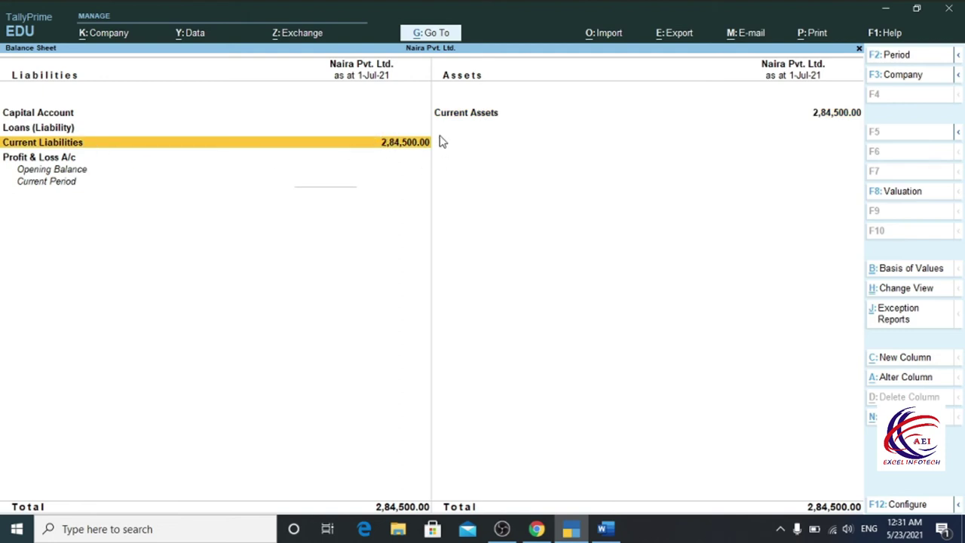
pyautogui.click(386, 145)
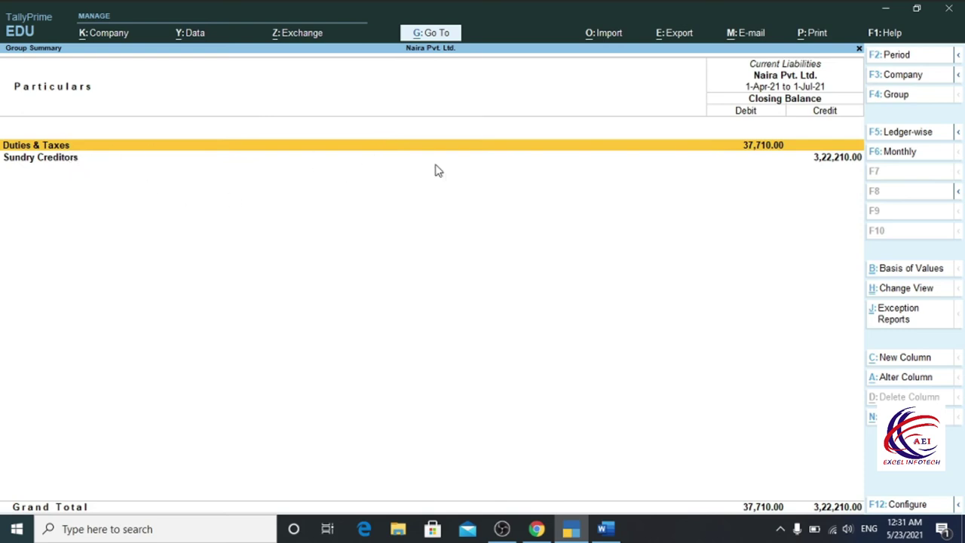
pyautogui.click(63, 166)
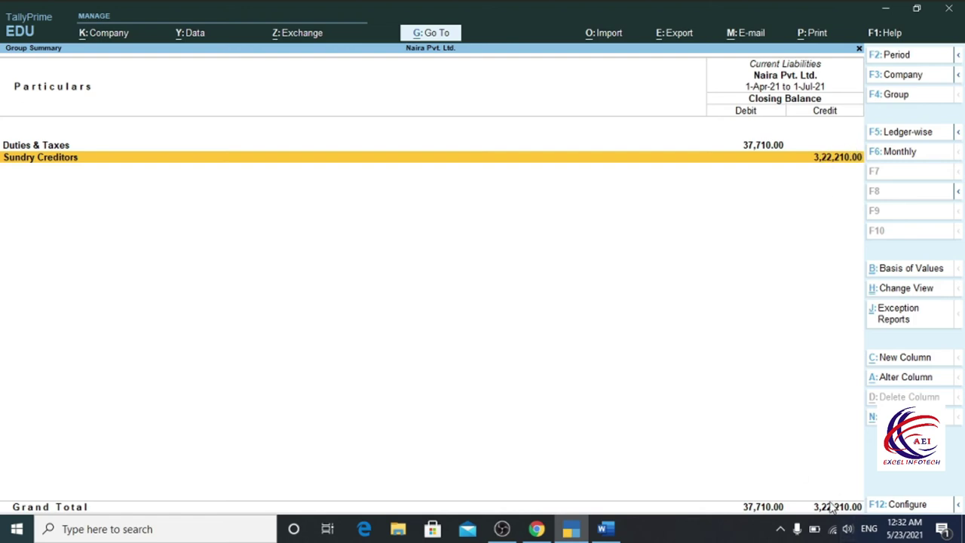
pyautogui.press('Escape')
pyautogui.press('Escape')
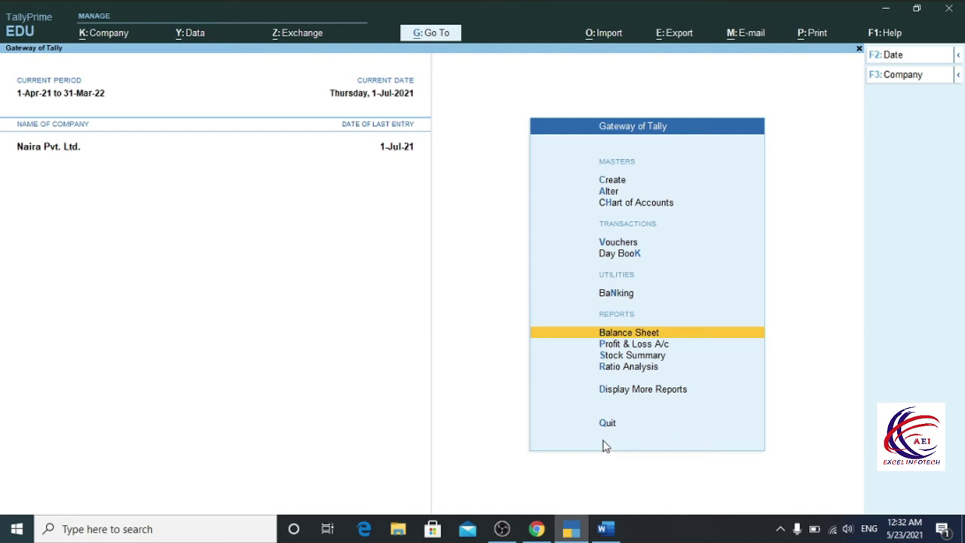
# - Open the GSTR-2 report from the GST Reports
pyautogui.click(417, 34)
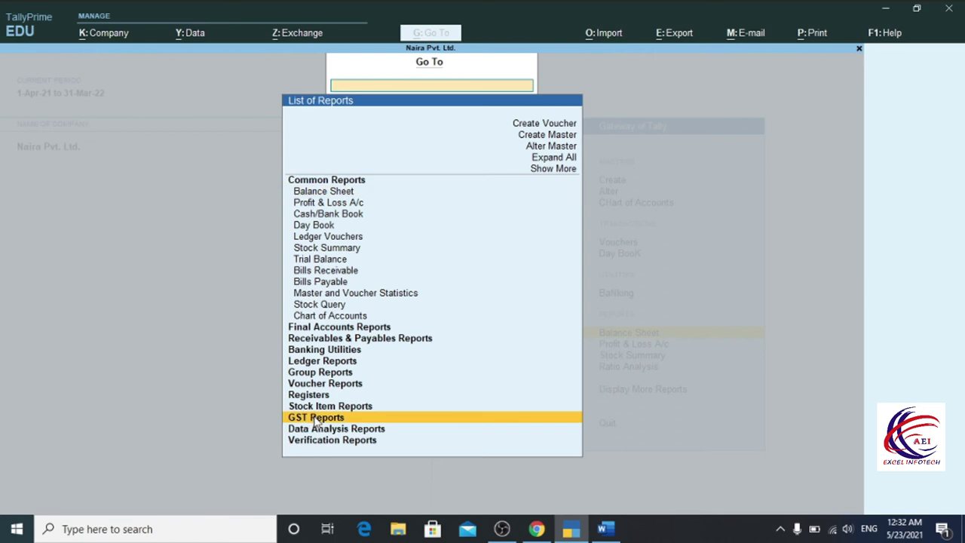
pyautogui.click(316, 420)
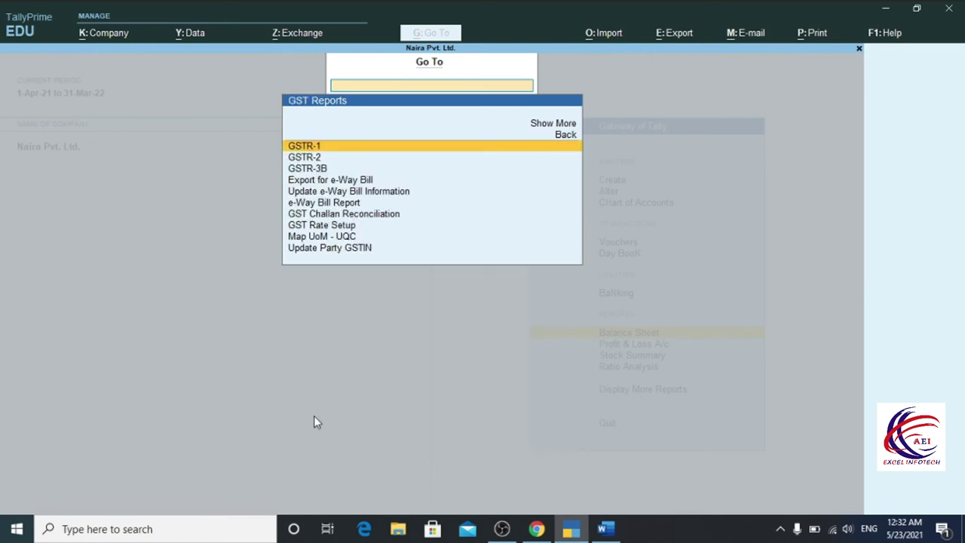
pyautogui.click(321, 157)
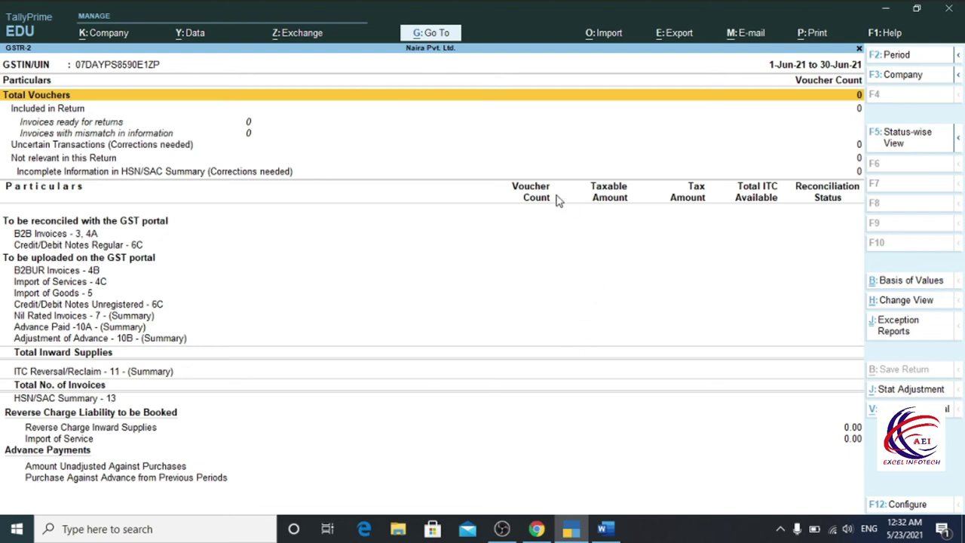
# - Change the GSTR-2 report period to start on 1-4-2021 and enter 31-3 for its end date
pyautogui.press('F2')
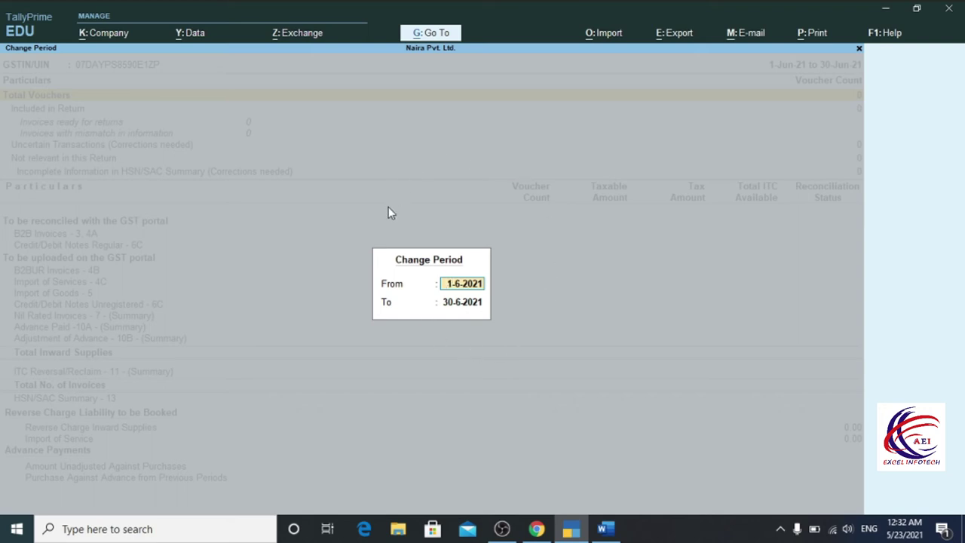
pyautogui.write('1-4-202')
pyautogui.write('1')
pyautogui.press('Return')
pyautogui.write('31-3')
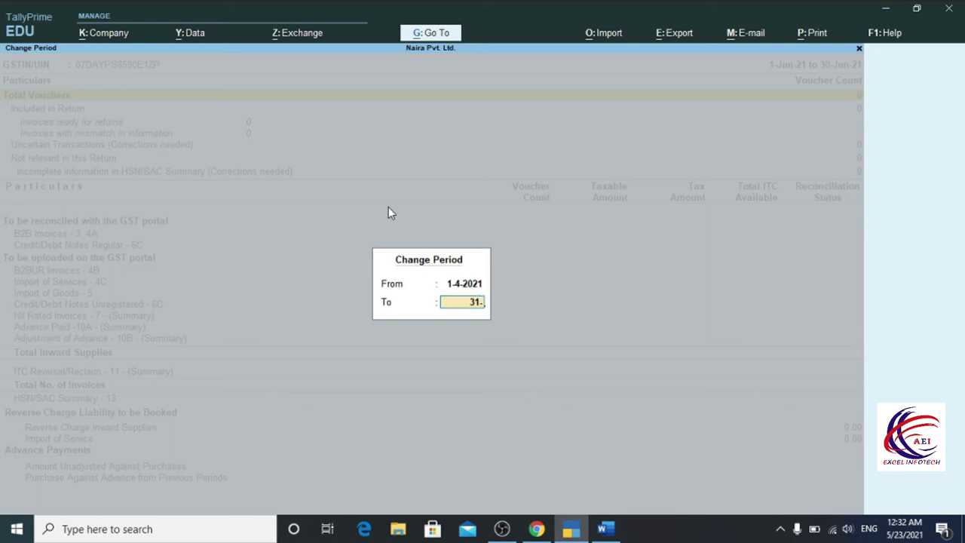